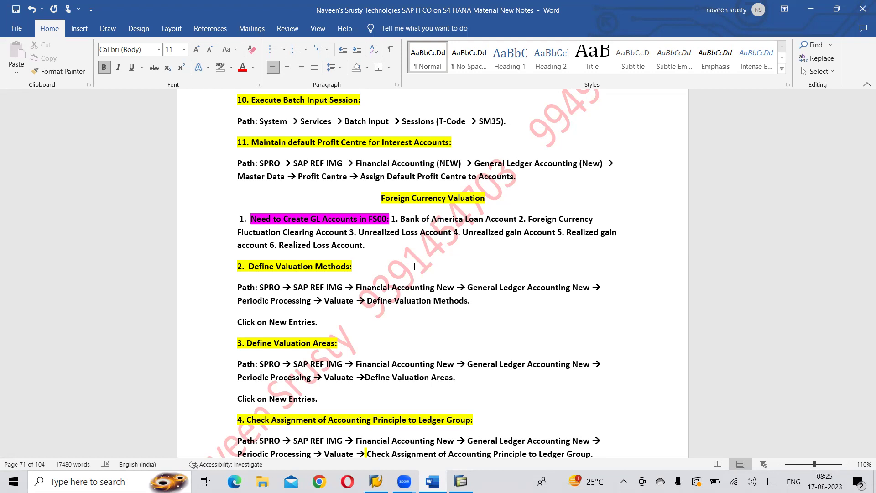
Switch to SAP Easy Access, run transaction SPRO and open the SAP Reference IMG.
key("alt+Tab")
key("alt+Tab")
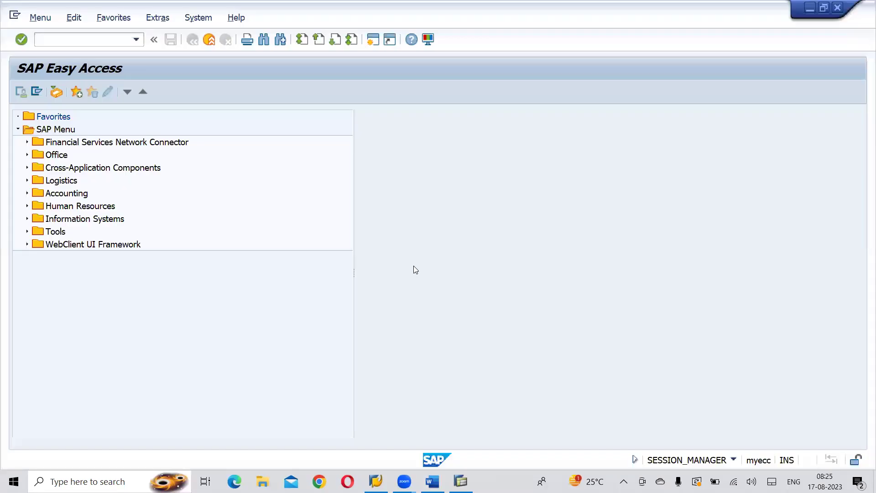
type("spro")
key("Return")
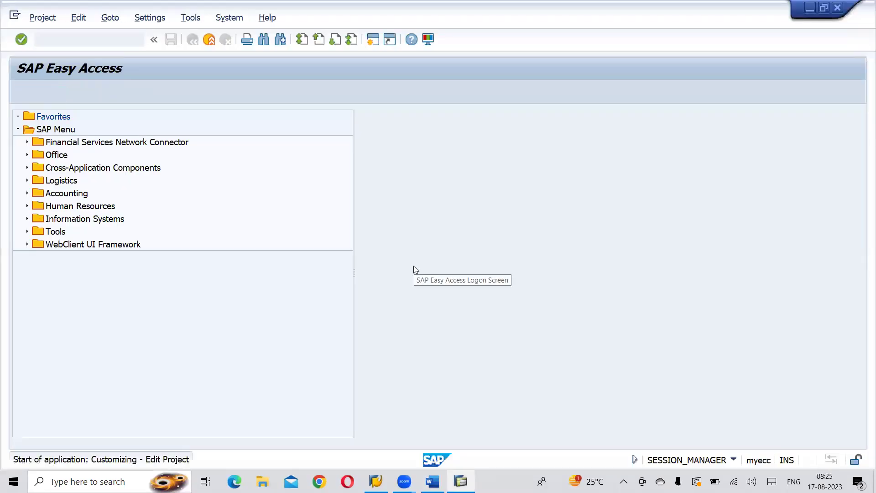
left_click(47, 95)
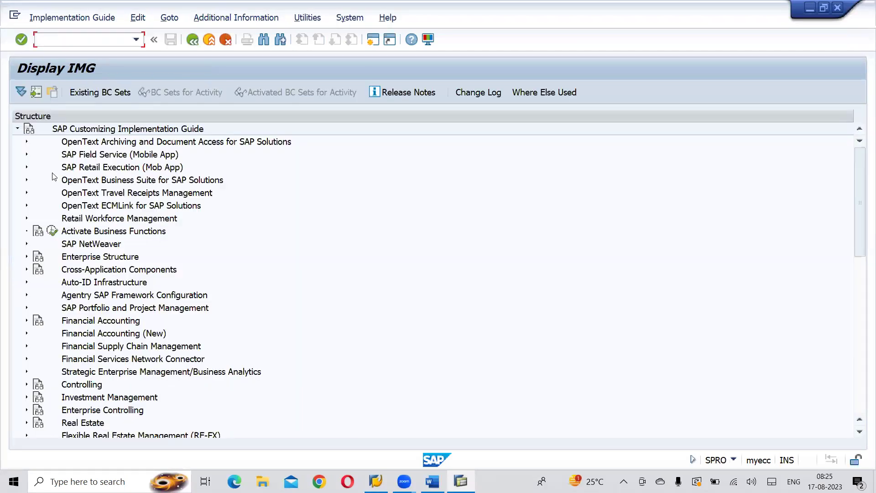
Expand the IMG structure through Financial Accounting (New), General Ledger Accounting (New) and Periodic Processing to the Valuate activities.
left_click(117, 340)
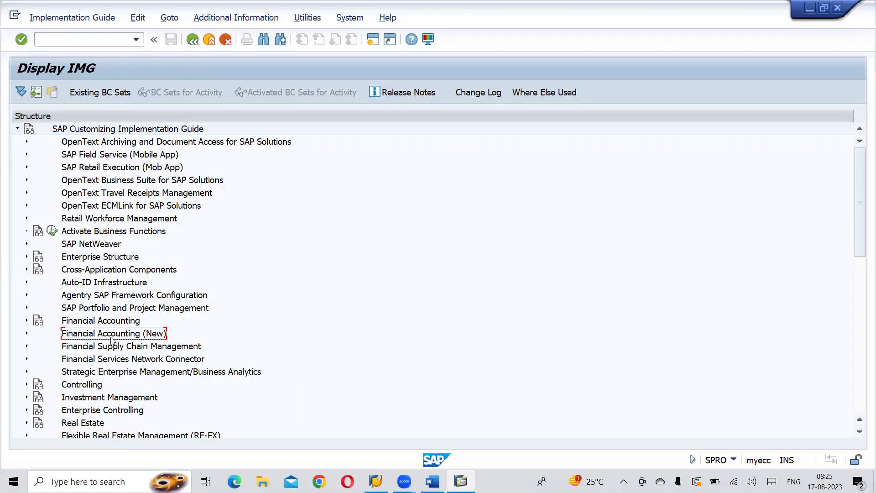
left_click(27, 335)
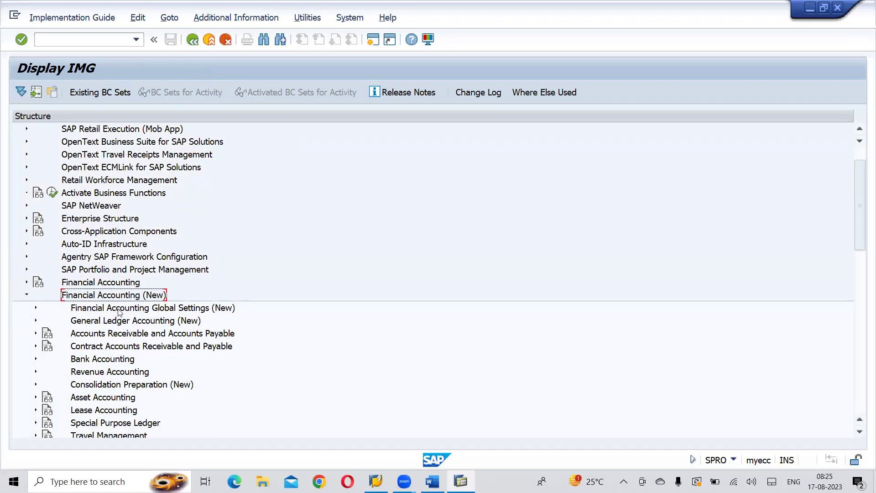
left_click(127, 322)
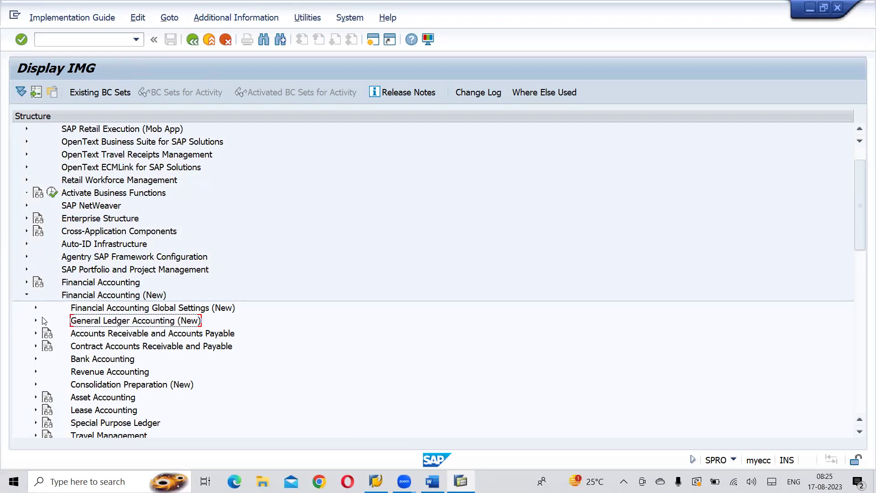
left_click(36, 320)
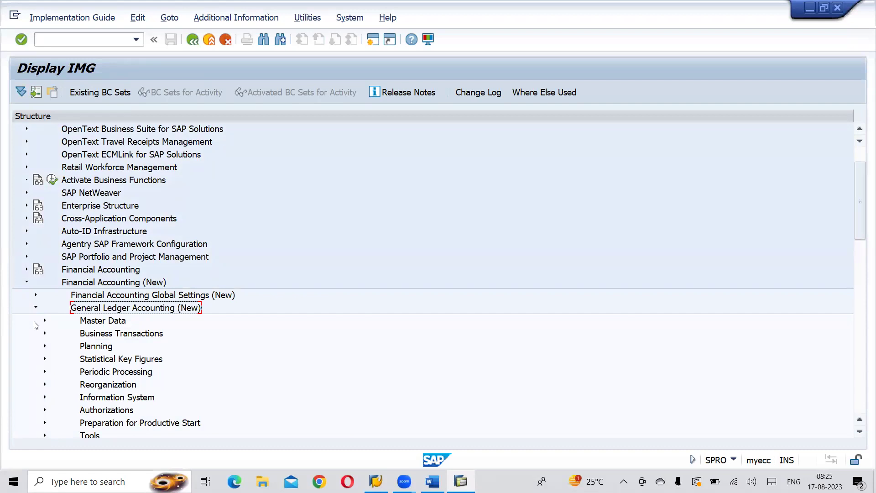
left_click(126, 377)
left_click(45, 371)
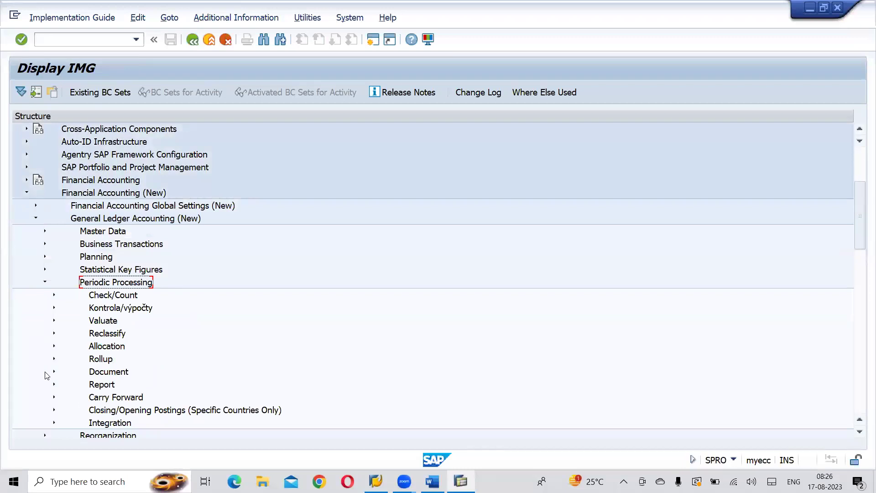
left_click(102, 325)
left_click(54, 321)
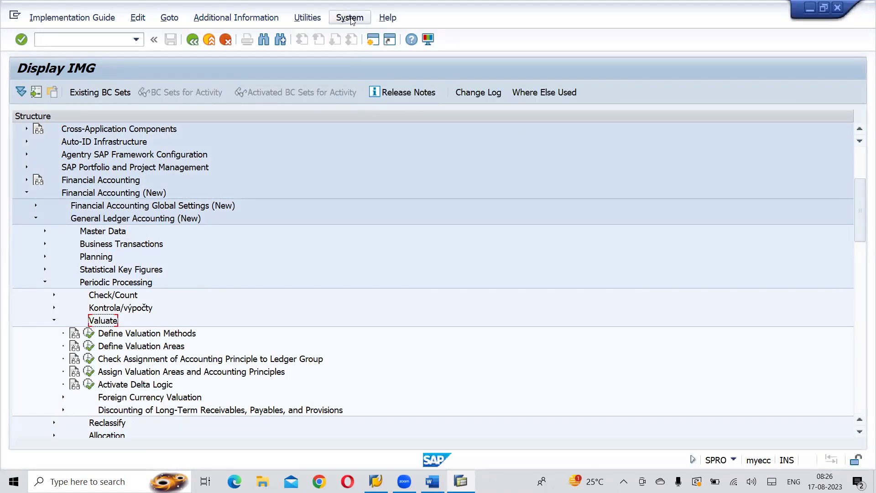
Show the IMG Activity keys as additional information beside the IMG structure and widen that column.
left_click(352, 20)
mouse_move(370, 68)
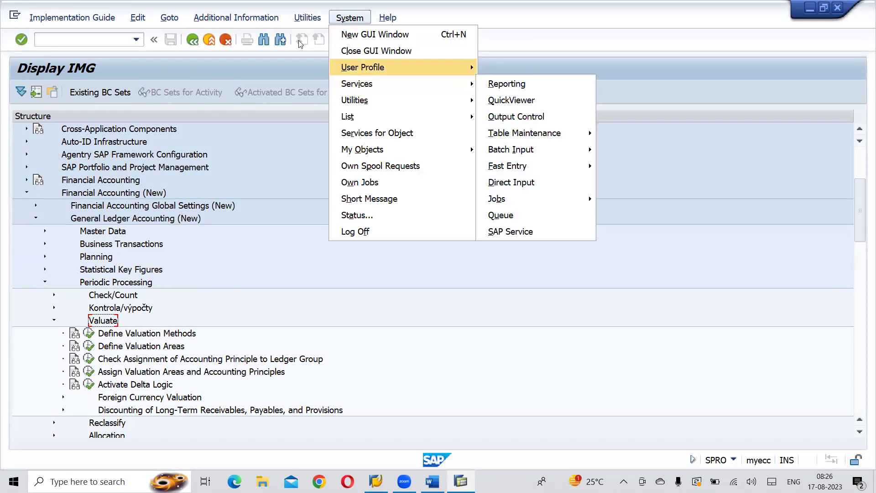
left_click(236, 17)
left_click(238, 17)
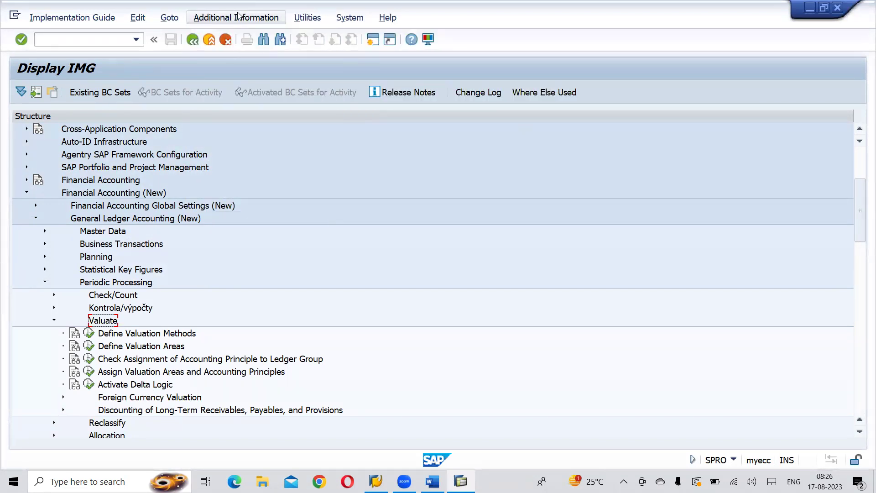
left_click(238, 17)
mouse_move(246, 35)
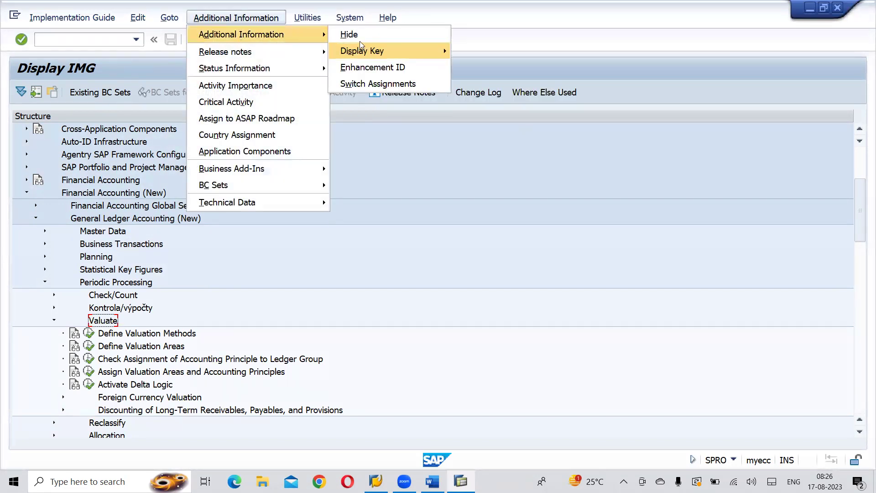
mouse_move(444, 48)
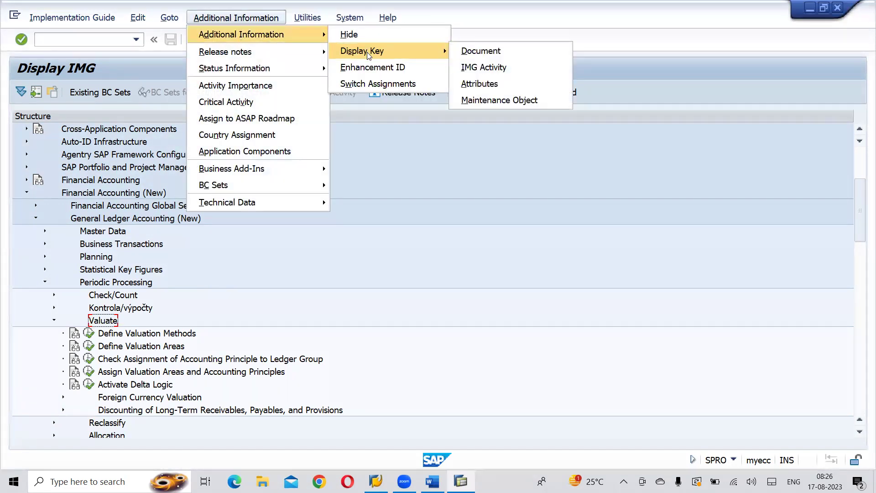
left_click(483, 73)
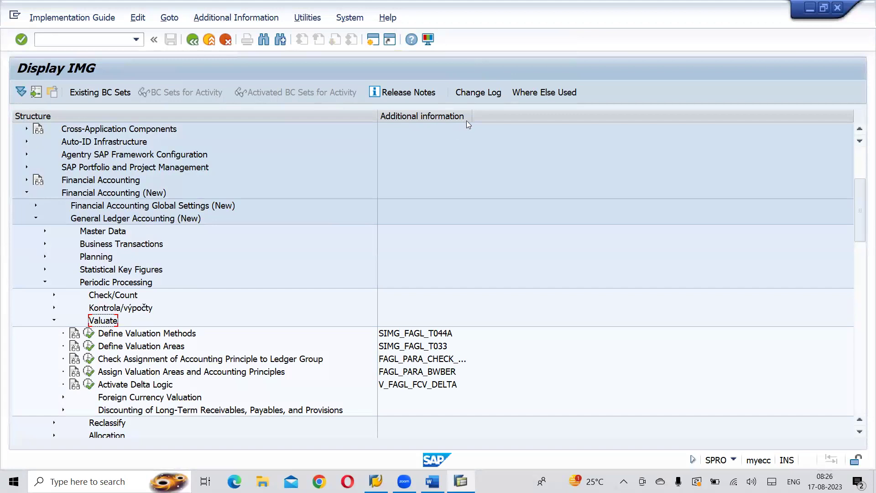
left_click_drag(471, 116, 501, 116)
Open the Define Valuation Methods activity and browse the valuation methods down to entries UFV1, UFV2 and UFV3.
left_click(89, 337)
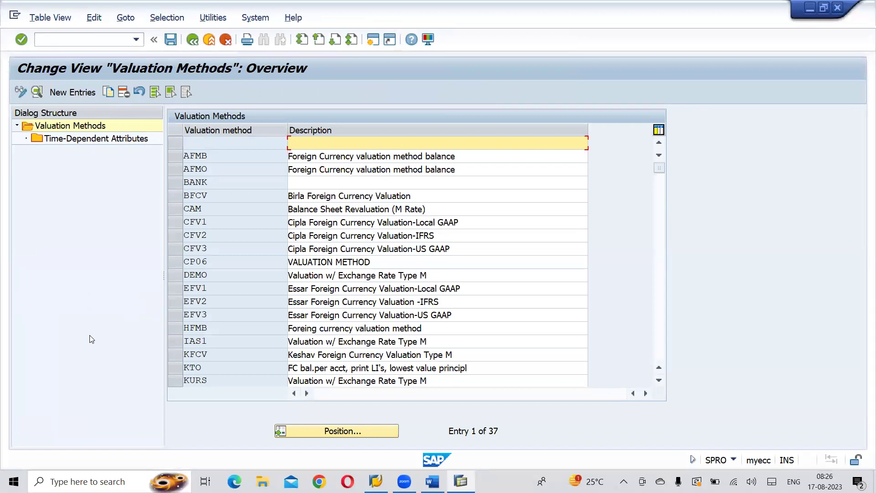
left_click(659, 381)
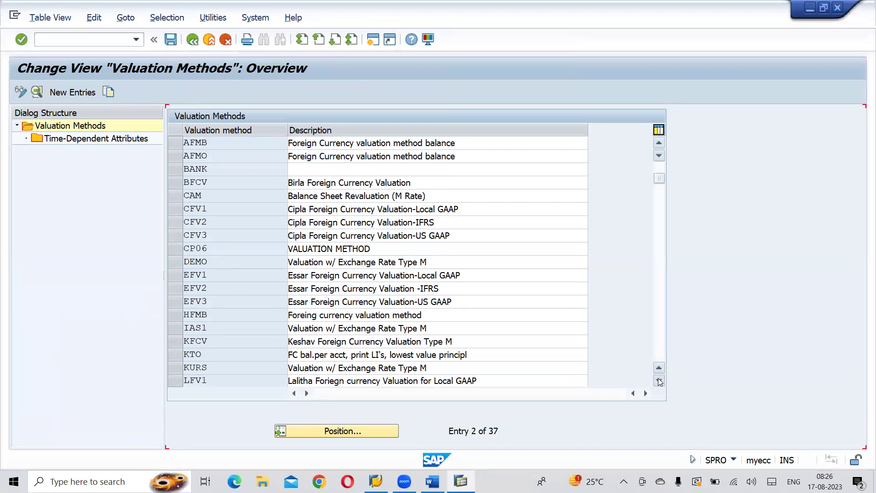
left_click(659, 381)
left_click(659, 381)
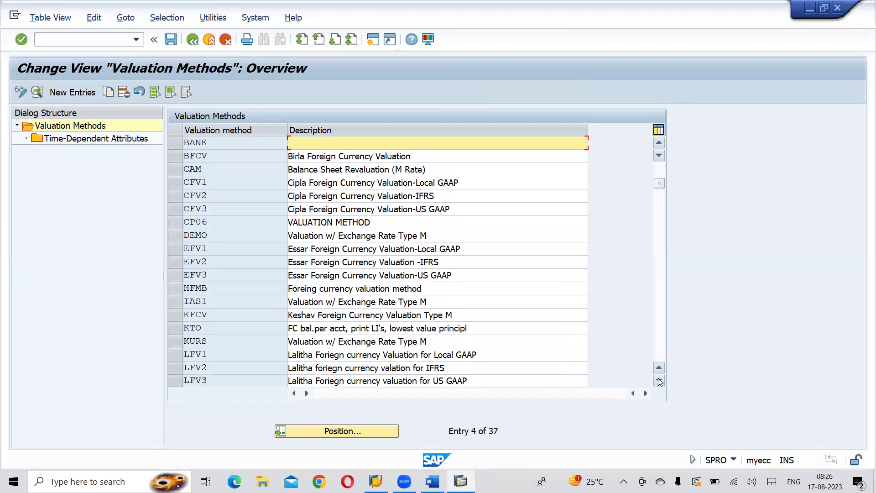
left_click(660, 381)
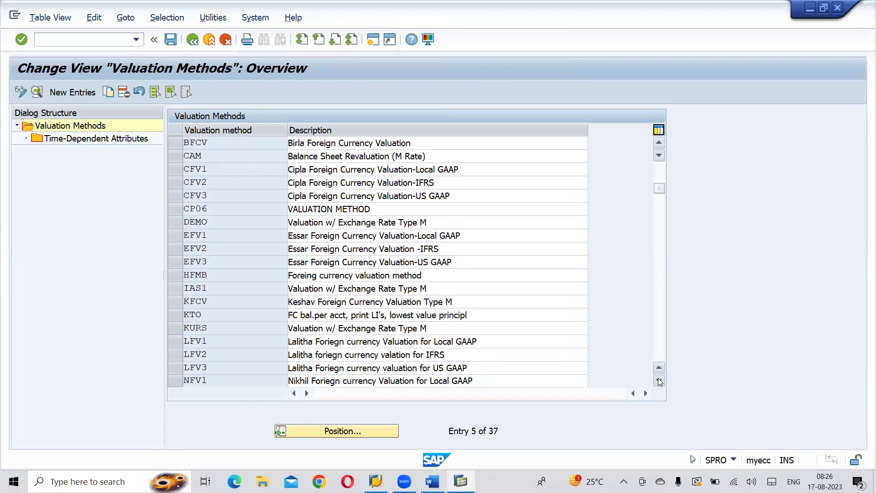
left_click(659, 382)
left_click(659, 382)
left_click(660, 381)
left_click(660, 381)
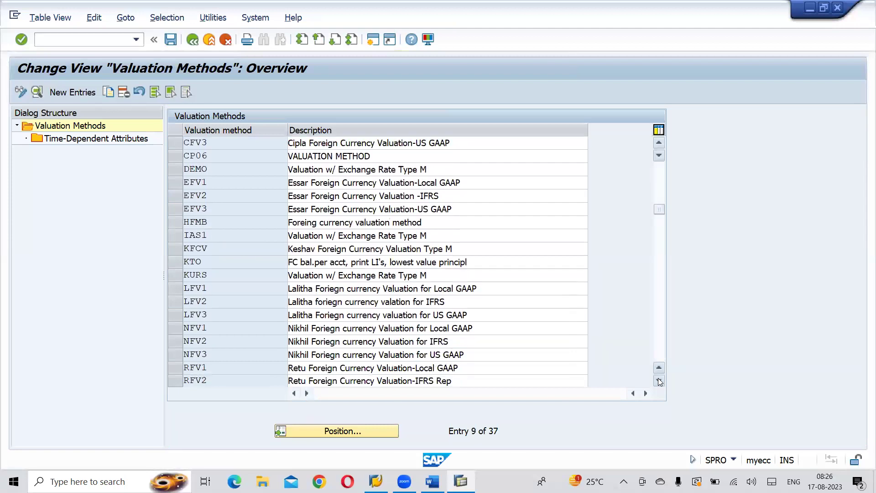
left_click(659, 381)
left_click(659, 381)
left_click(660, 381)
left_click(659, 381)
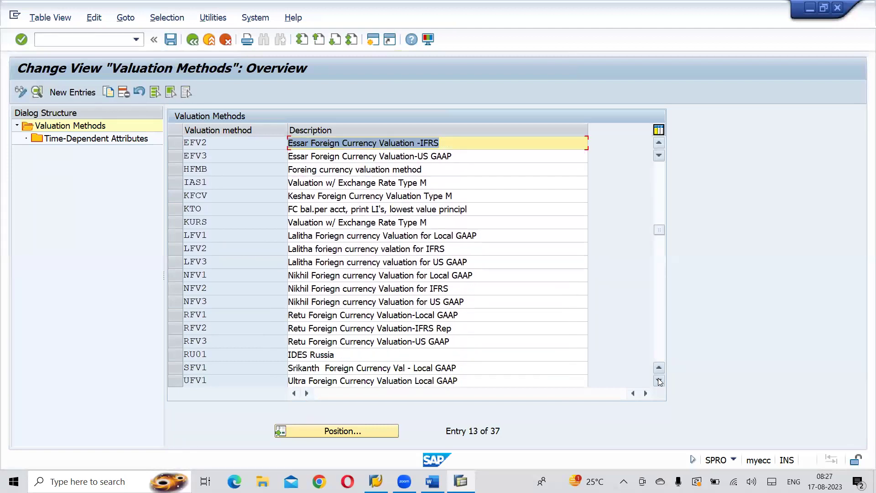
left_click(659, 382)
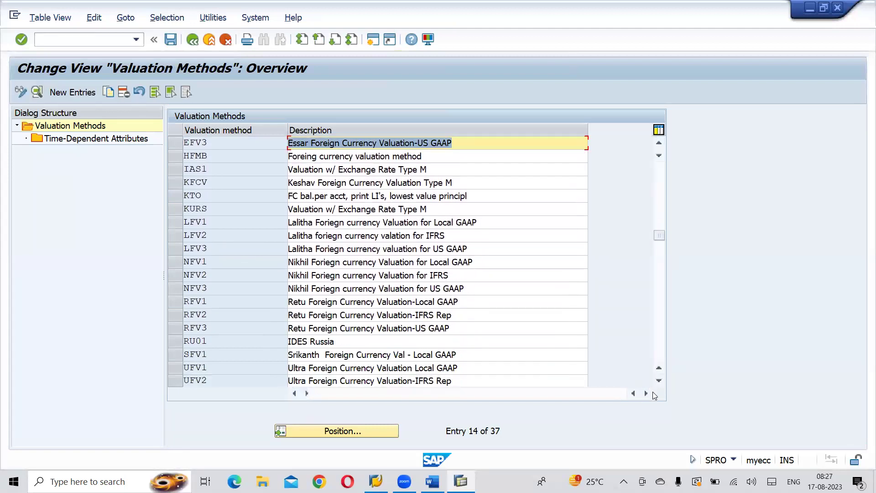
left_click(659, 381)
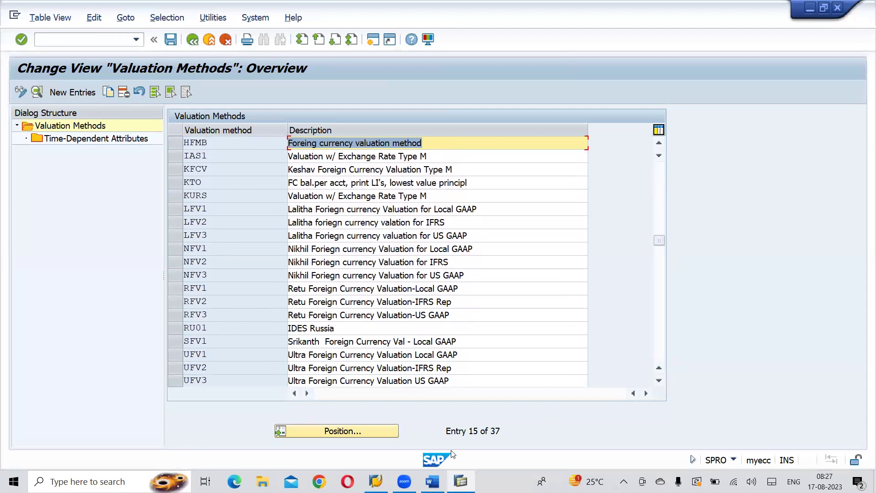
Mark valuation methods UFV1, UFV2 and UFV3, deselect UFV2 and UFV3, and open the details of UFV1.
left_click(178, 354)
left_click(178, 368)
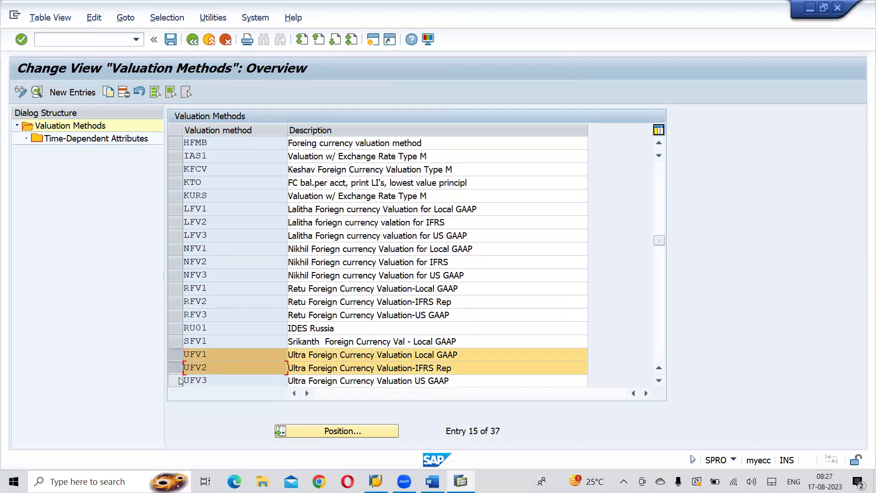
left_click(178, 383)
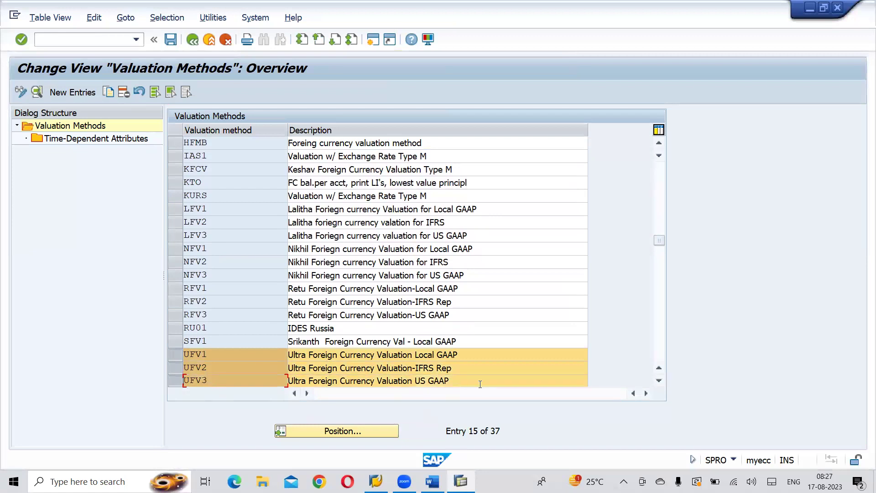
left_click(659, 380)
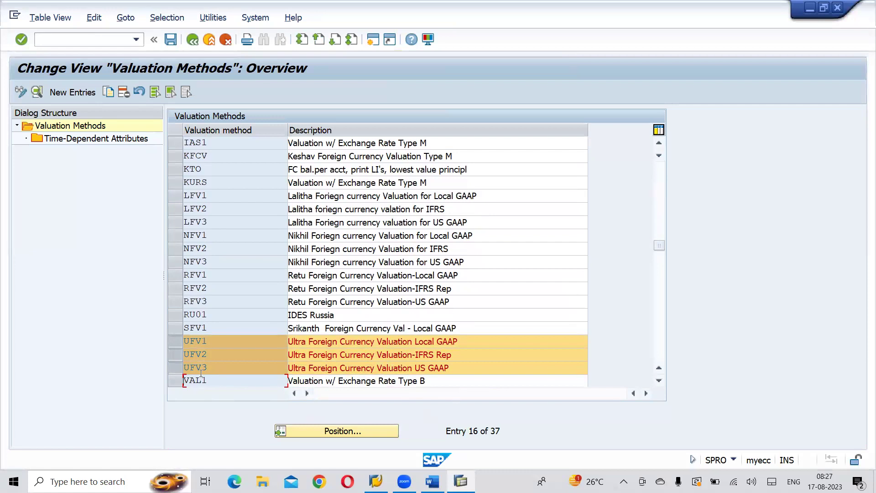
left_click(177, 355)
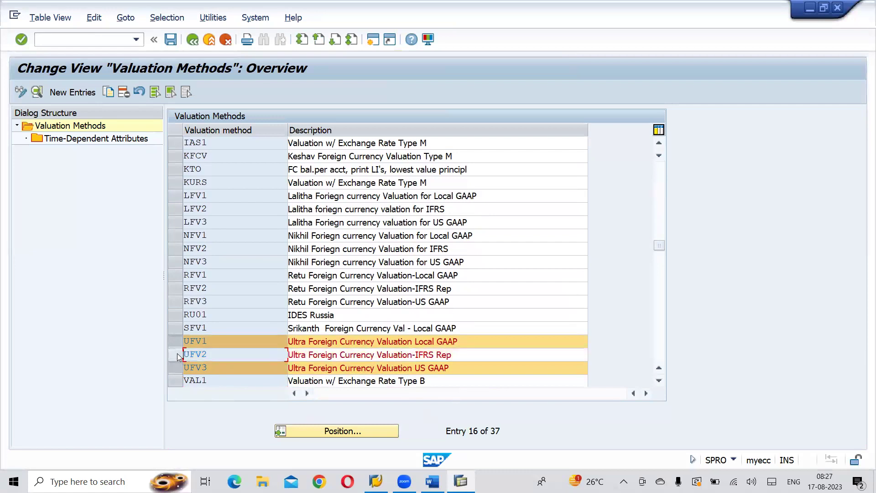
left_click(177, 371)
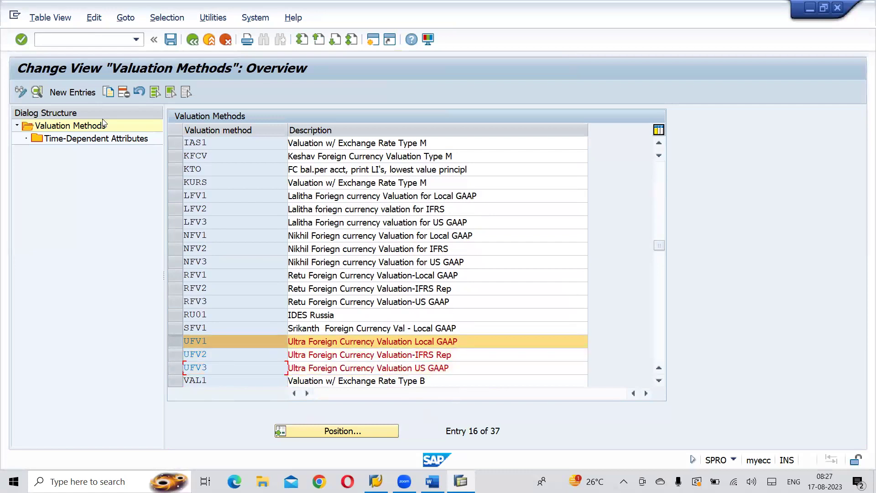
left_click(39, 92)
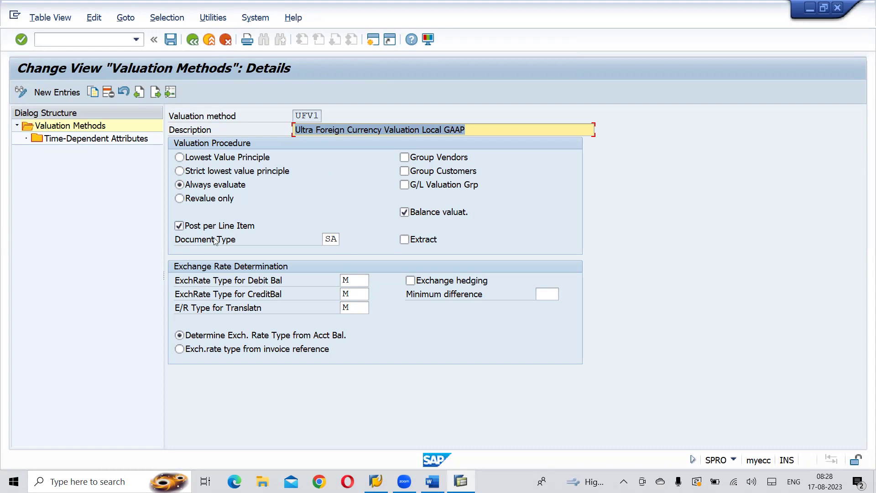
Review the available exchange rate types for debit balances in UFV1 and close the list without choosing one.
double_click(359, 279)
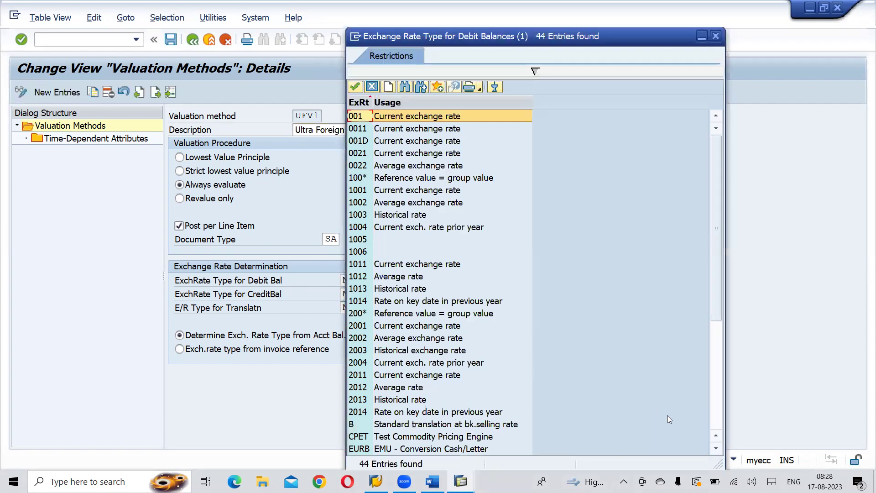
left_click(716, 418)
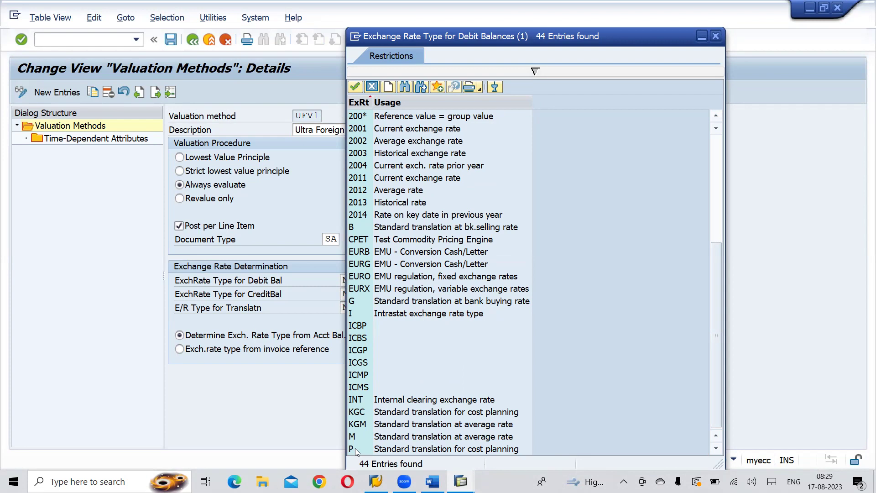
left_click(715, 36)
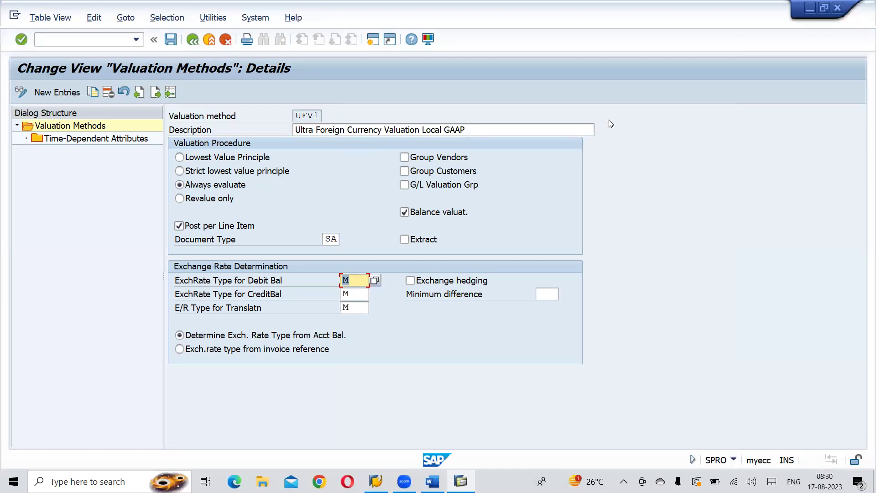
Open the Time-Dependent Attributes of UFV1 and check the time unit options, keeping Month.
left_click(120, 144)
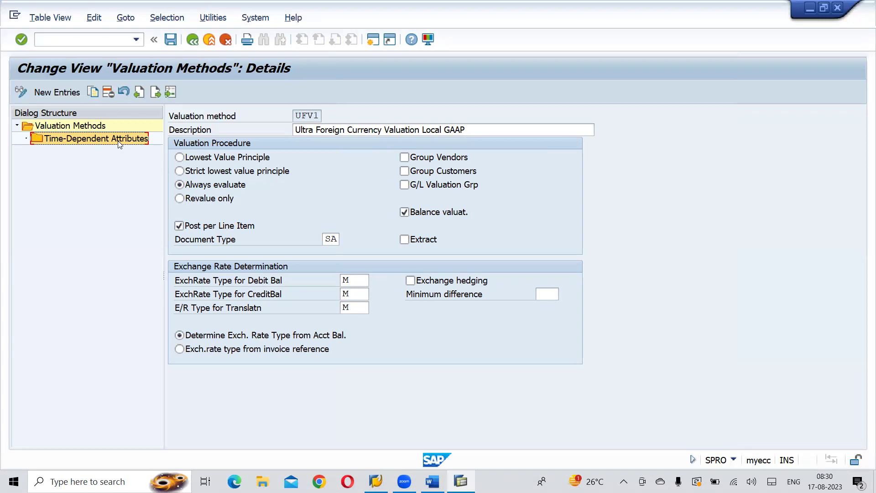
double_click(96, 139)
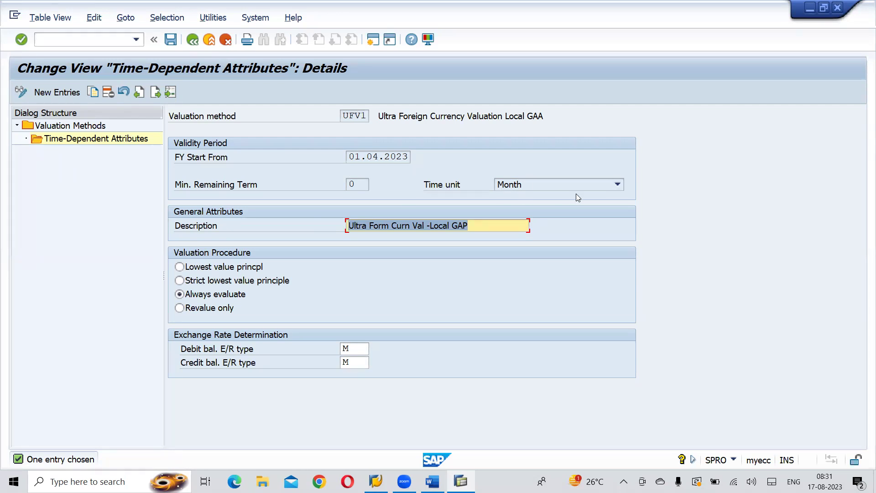
left_click(618, 185)
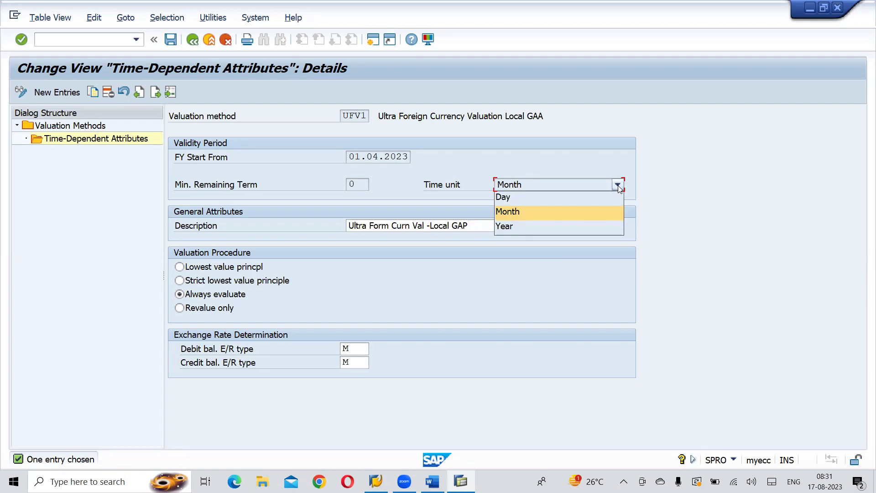
left_click(515, 213)
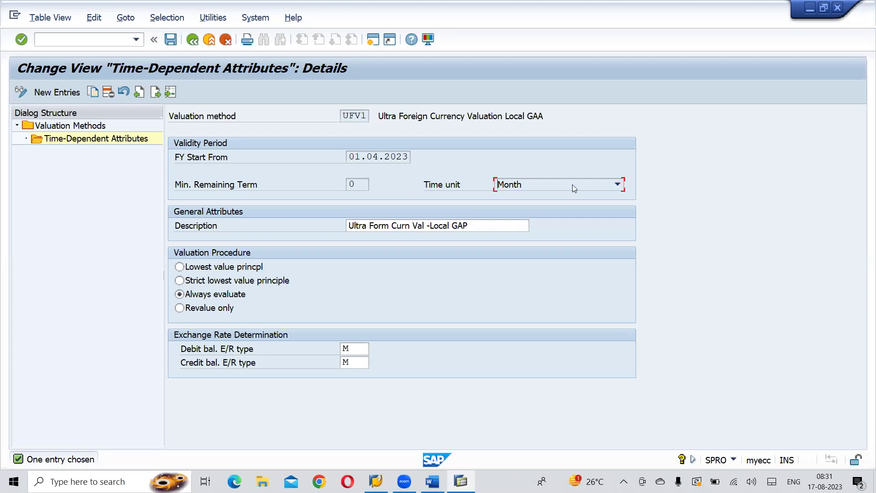
Recheck the time unit options in UFV1's time-dependent attributes, keeping Month, and return to the valuation methods overview.
left_click(623, 183)
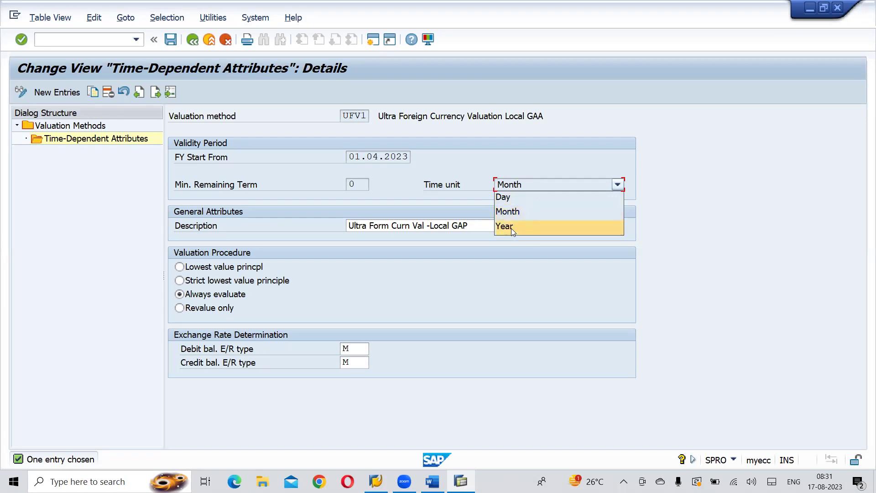
left_click(515, 214)
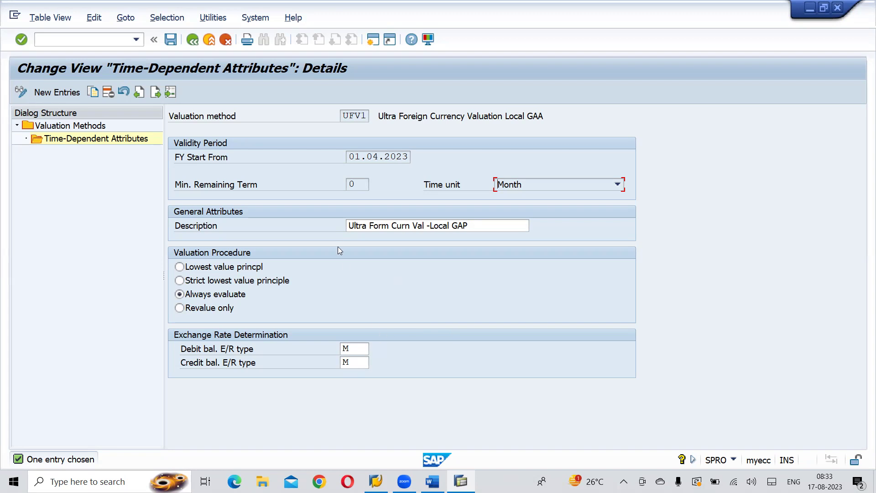
left_click(193, 40)
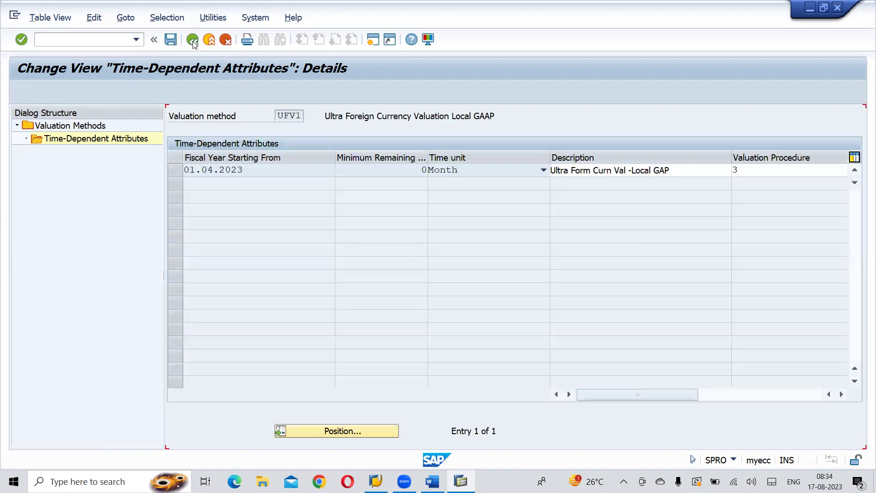
left_click(193, 40)
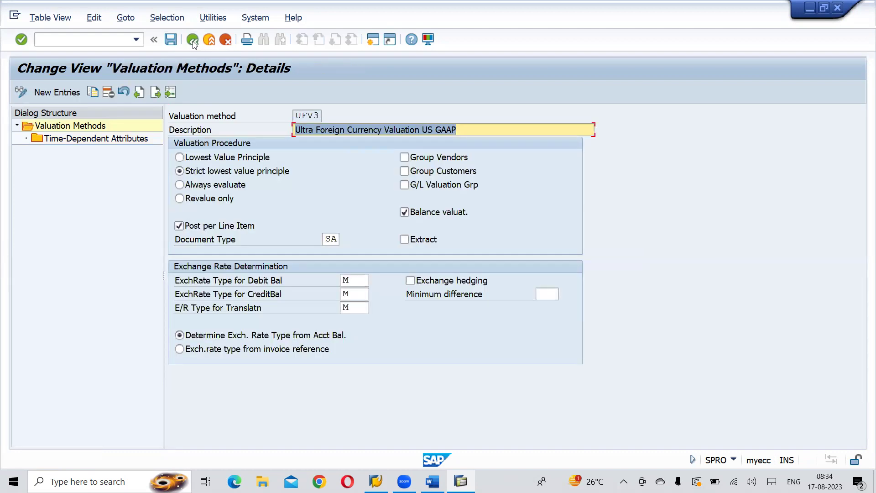
left_click(192, 40)
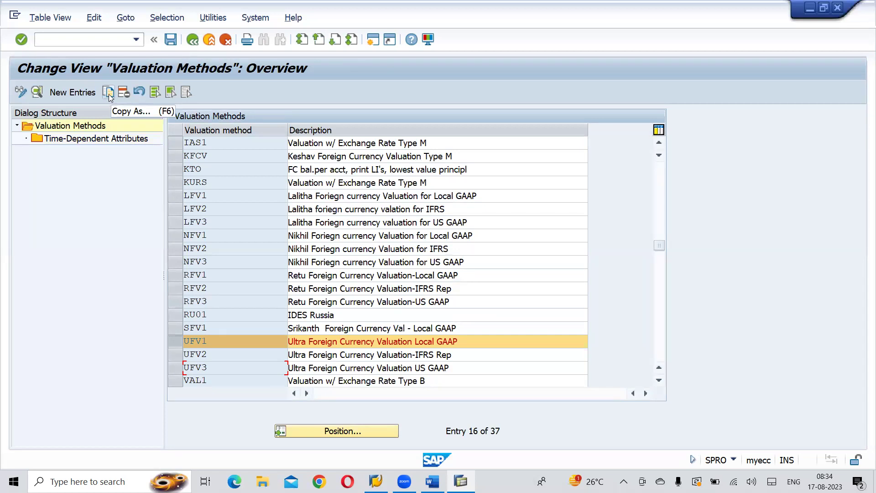
Mark valuation method UFV2 and review its details and time-dependent attributes.
left_click(177, 355)
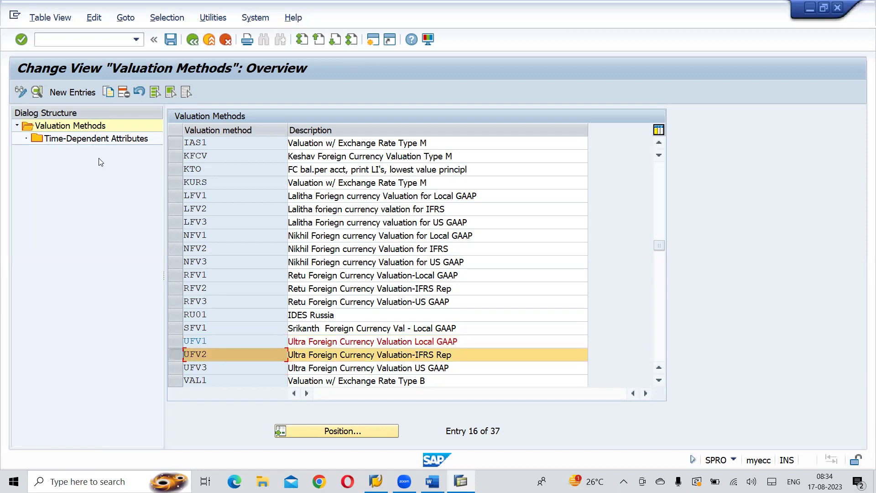
double_click(102, 129)
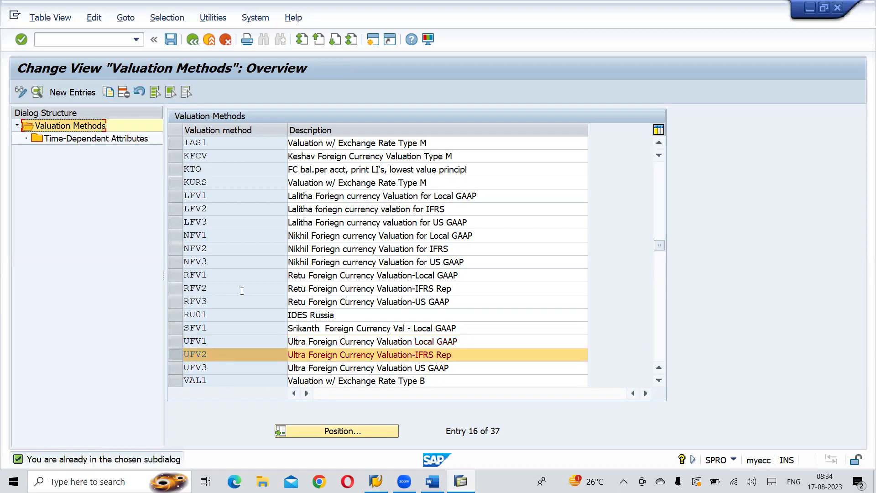
double_click(223, 354)
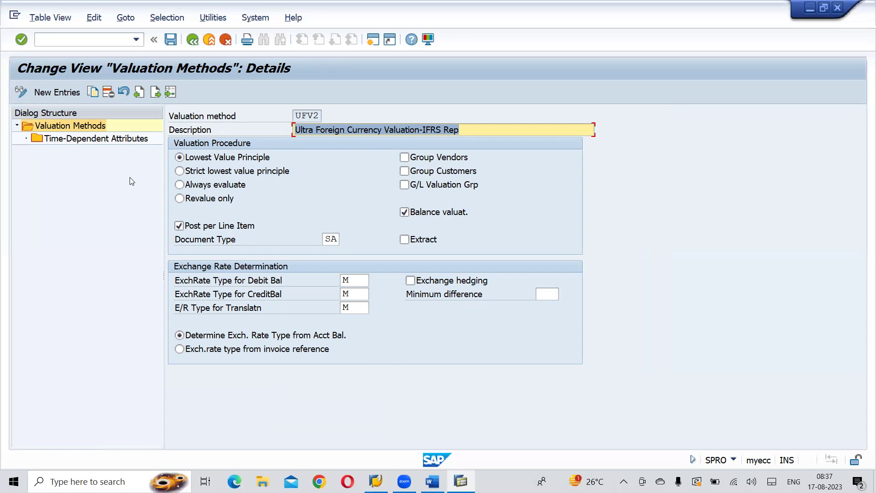
double_click(104, 140)
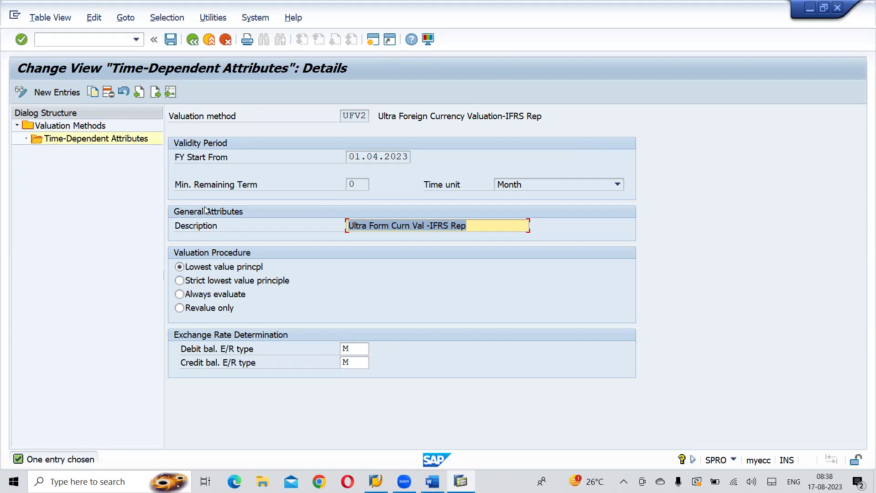
Save the time-dependent attributes of UFV2 and return to the valuation methods overview.
left_click(174, 45)
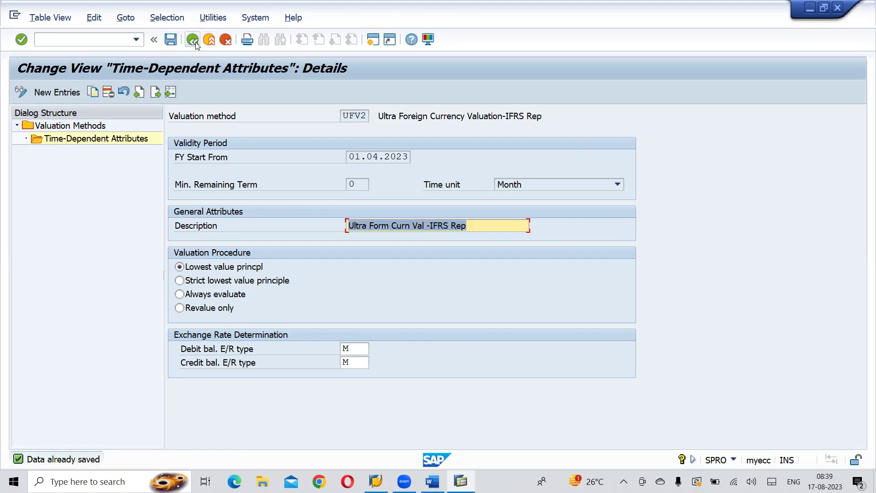
left_click(196, 42)
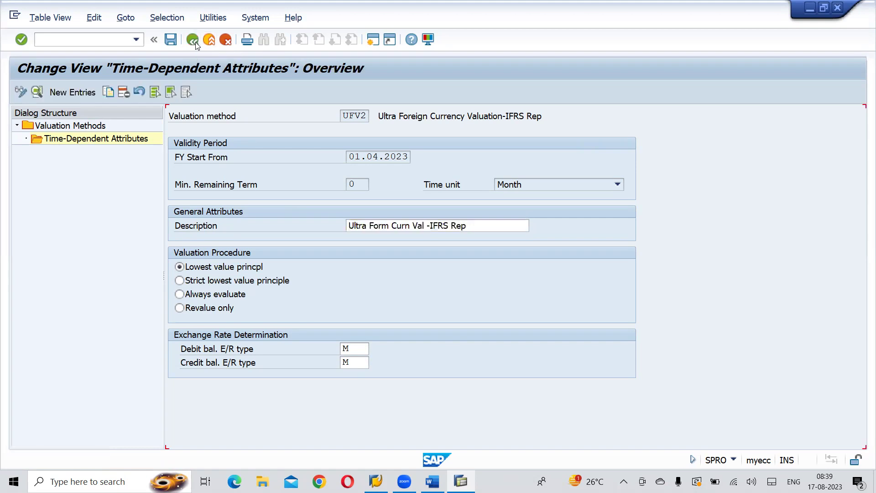
left_click(193, 40)
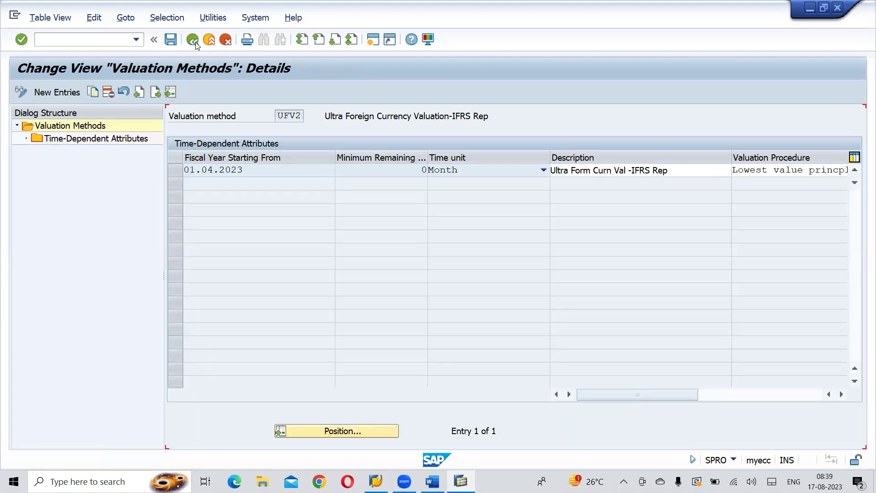
left_click(194, 41)
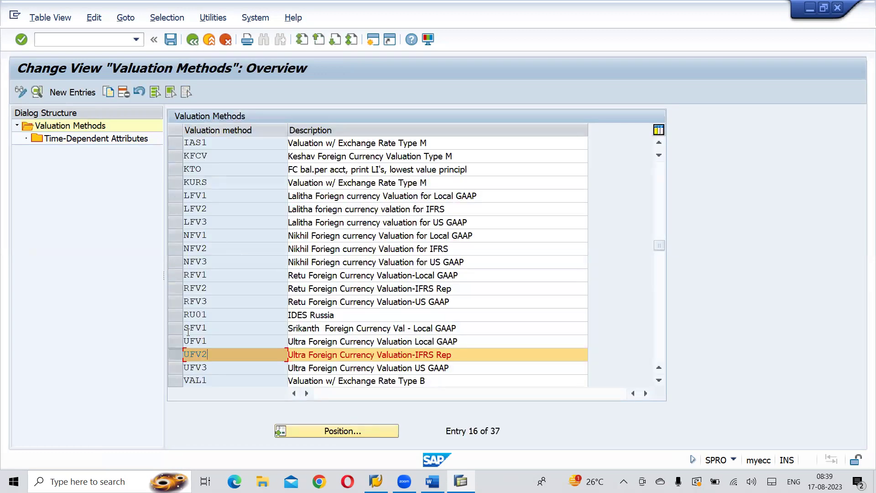
Mark only valuation method UFV3, leaving UFV1 and UFV2 unmarked, and review its details and time-dependent attributes.
left_click(179, 342)
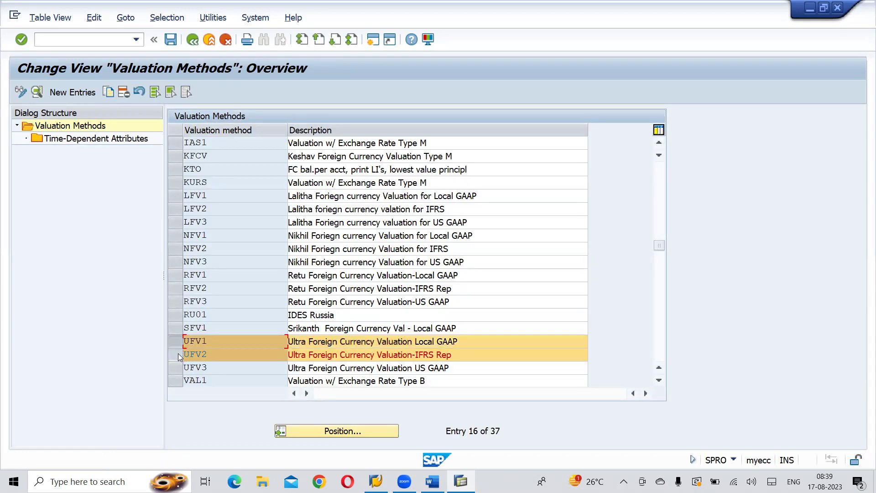
left_click(179, 355)
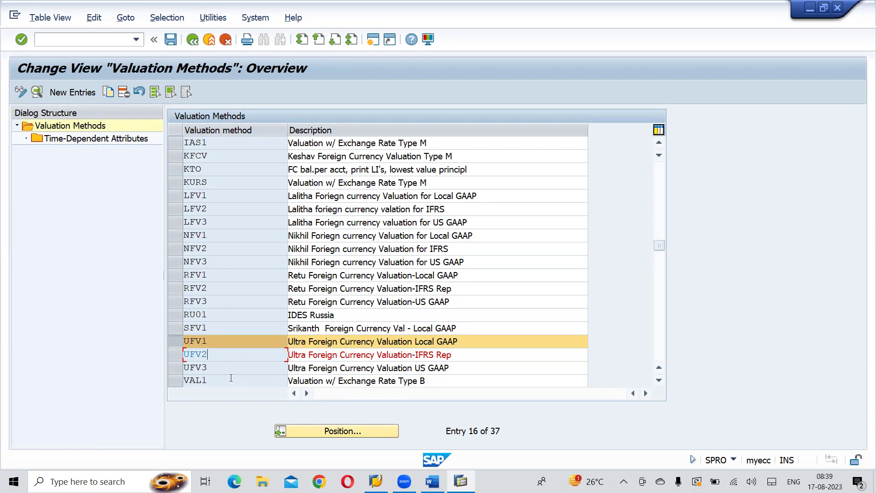
left_click(173, 370)
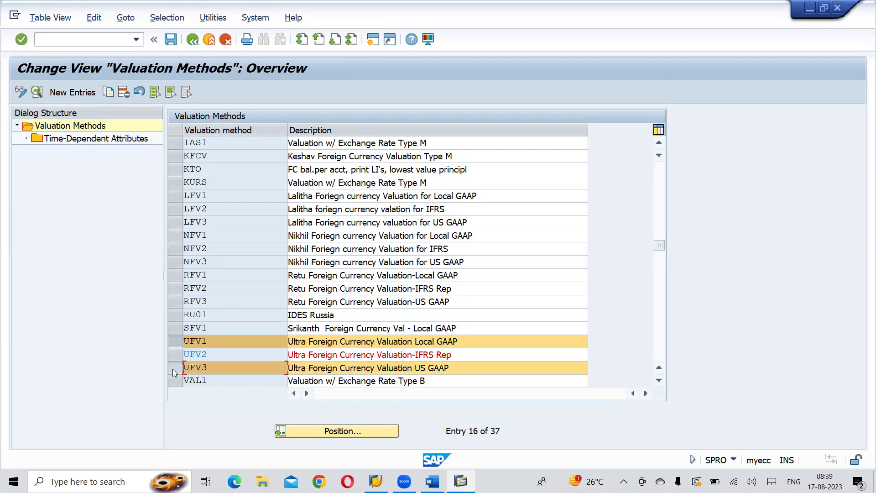
left_click(182, 342)
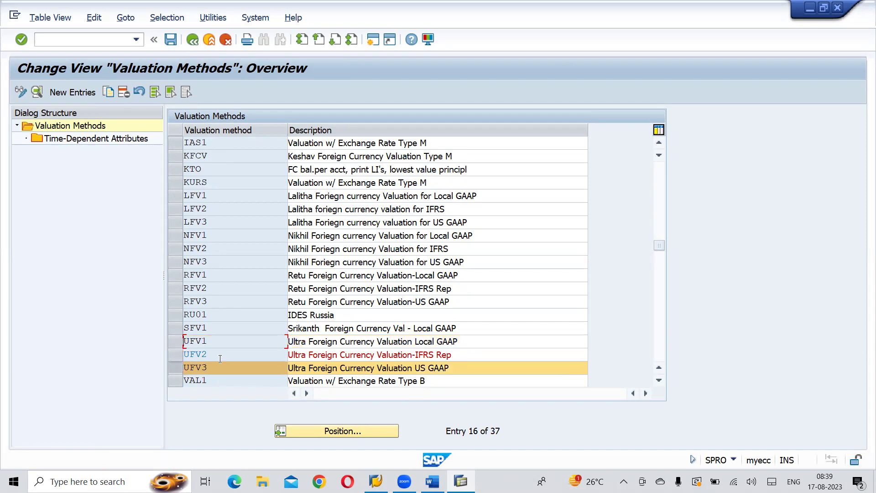
double_click(322, 370)
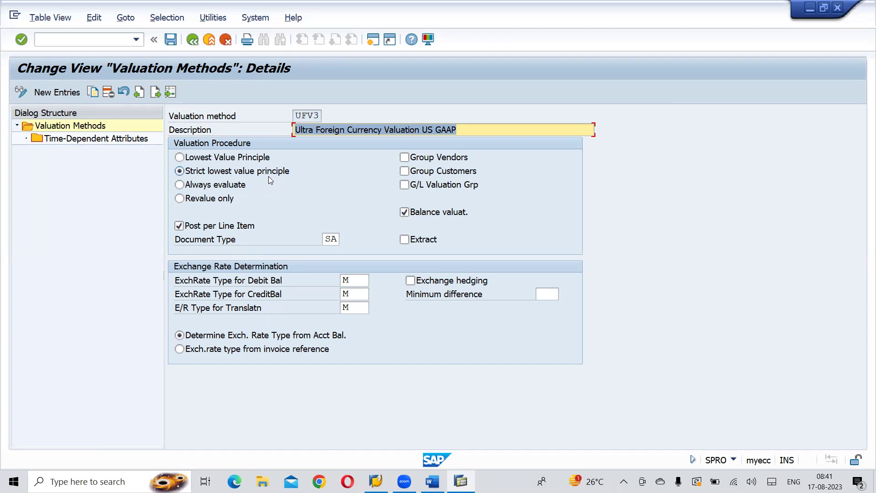
double_click(107, 140)
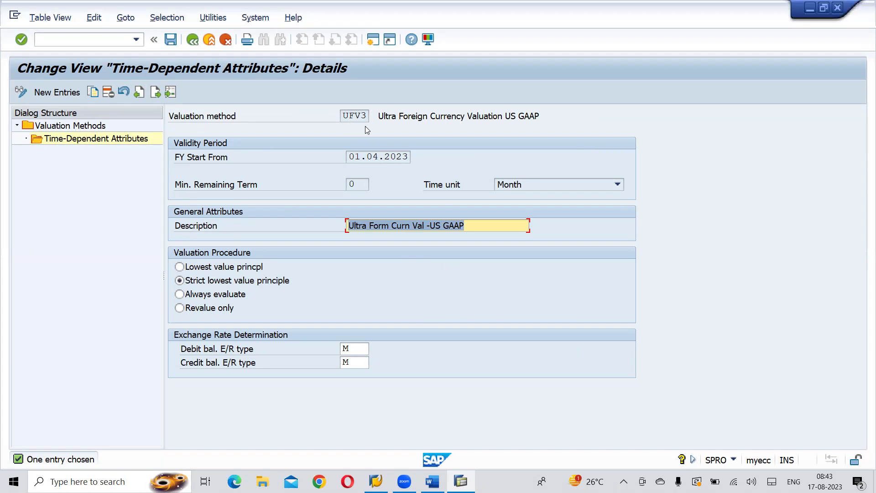
Switch to the Word notes, read the foreign currency valuation steps down to Assign Valuation Areas and Accounting Principles, and return to SAP.
key("alt+Tab")
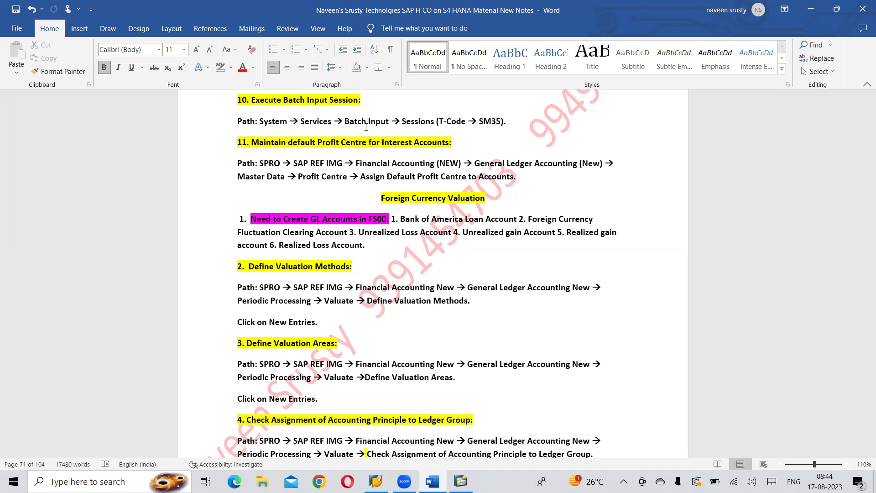
scroll(366, 127, "down", 6)
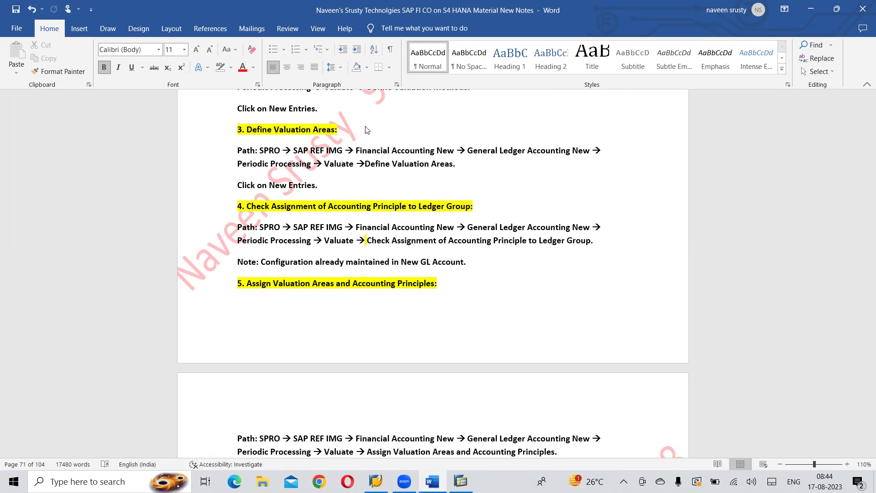
key("alt+Tab")
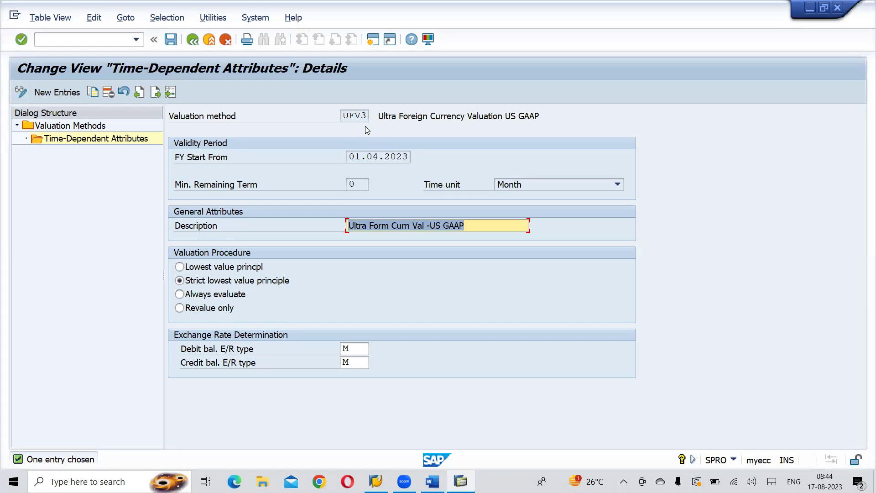
Return to the IMG structure, open the Define Valuation Areas activity and browse the entries down to U1, U2 and U3.
left_click(193, 40)
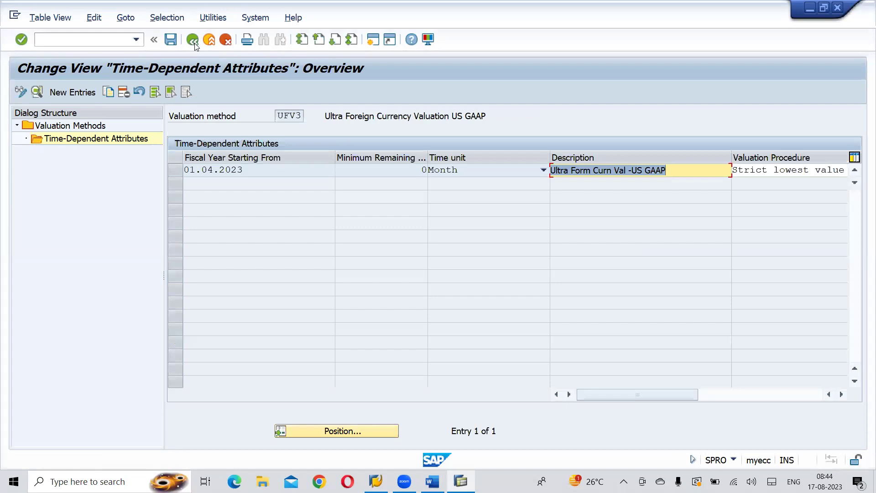
left_click(193, 40)
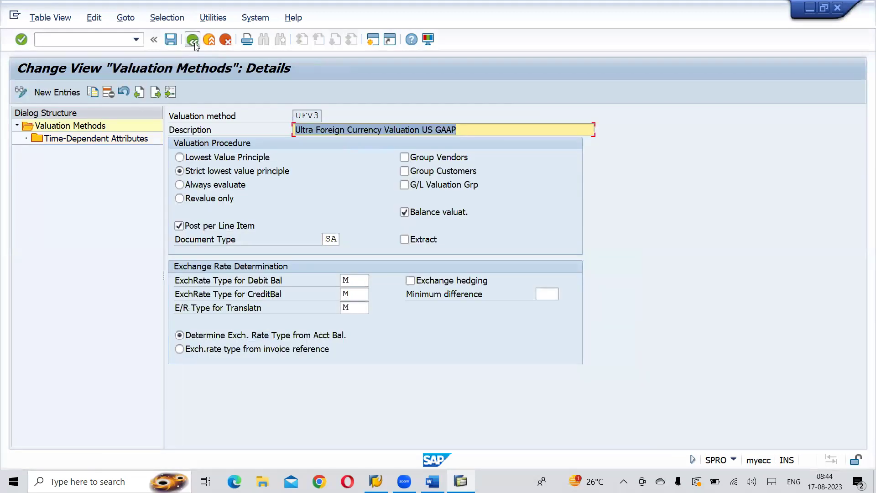
left_click(192, 39)
left_click(193, 39)
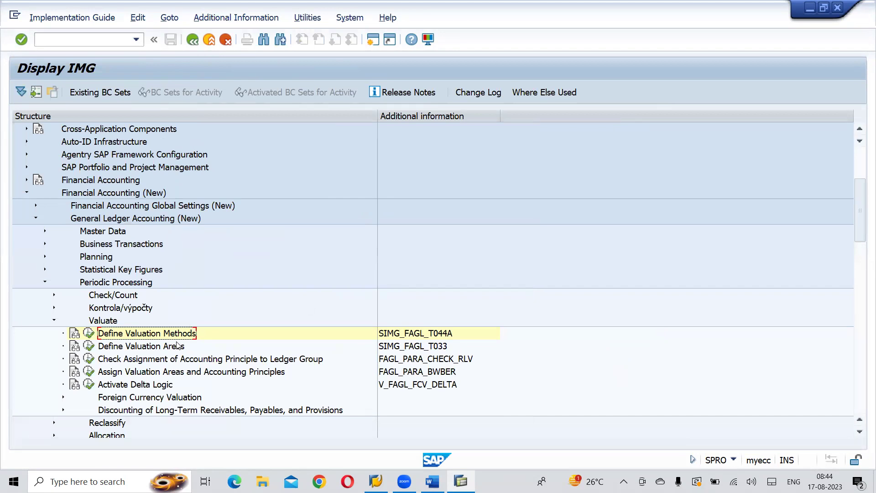
left_click(172, 349)
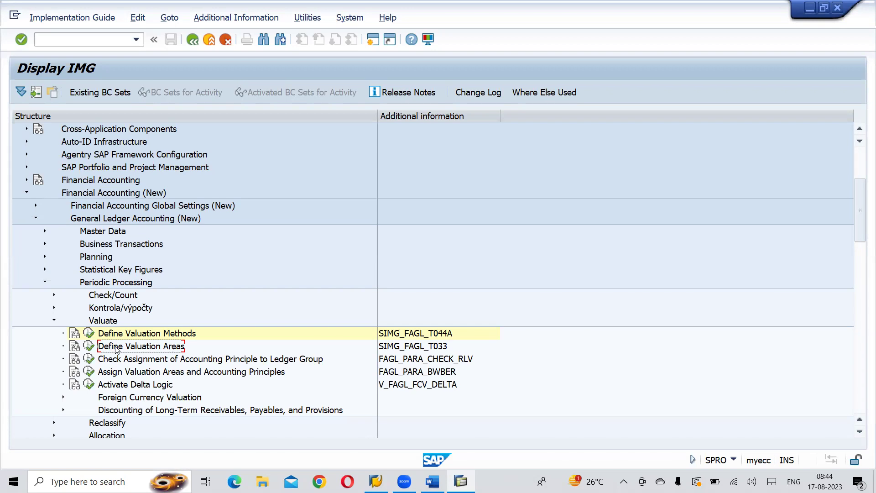
left_click(89, 346)
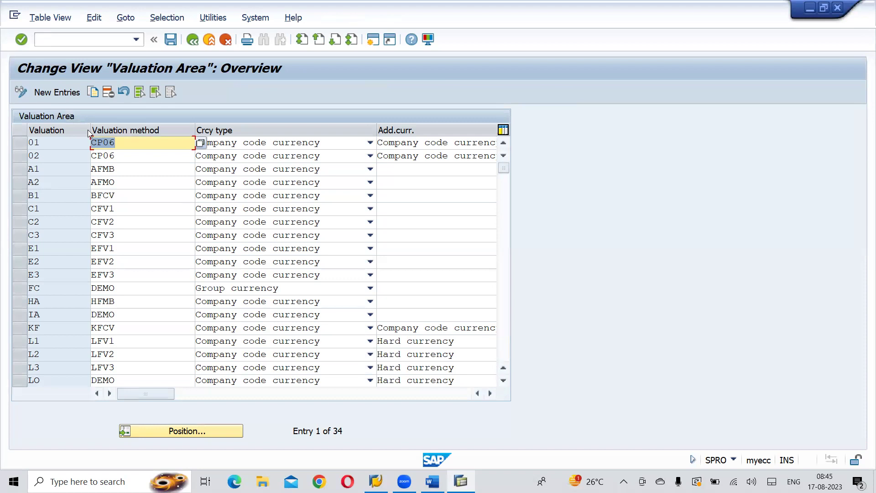
left_click(502, 355)
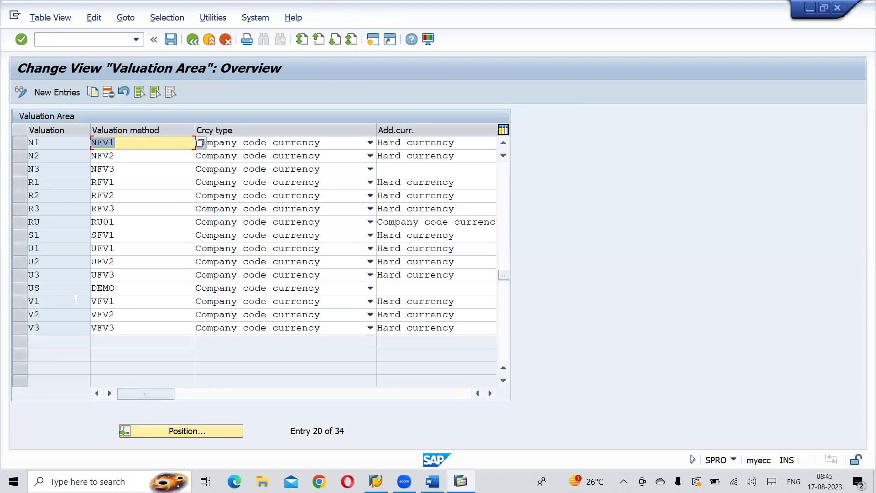
Mark valuation area U1 and review its currency type options, keeping Company code currency.
left_click(20, 248)
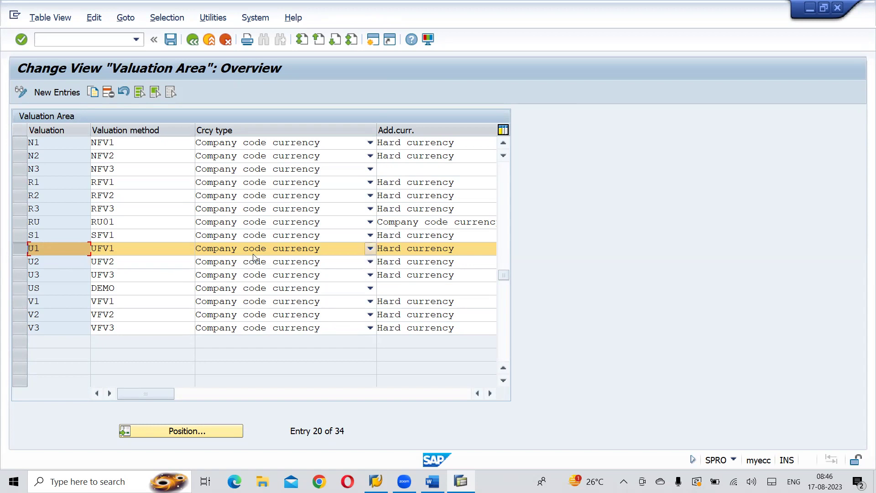
left_click(371, 248)
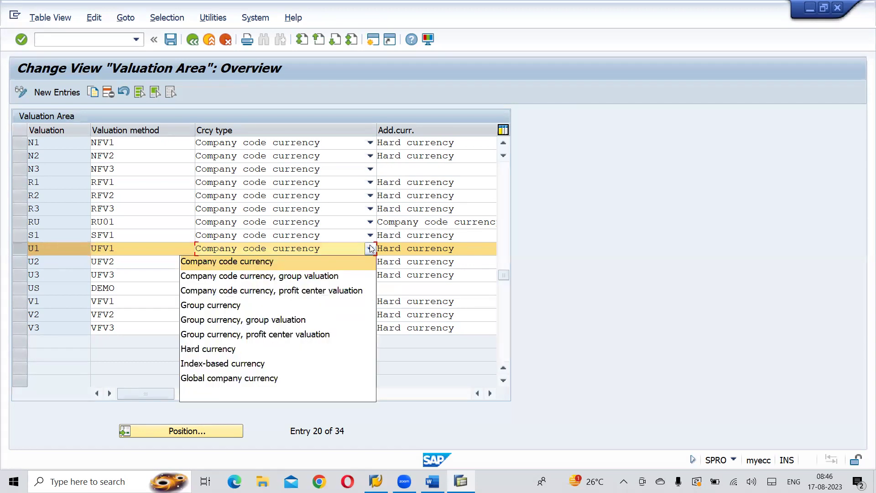
left_click(280, 262)
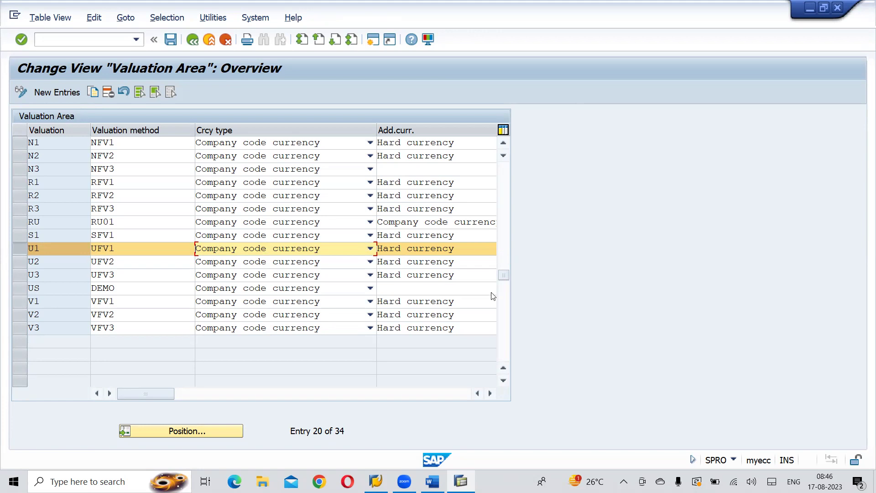
Review the additional currency and LongText columns of the valuation areas and save the entries.
left_click(491, 395)
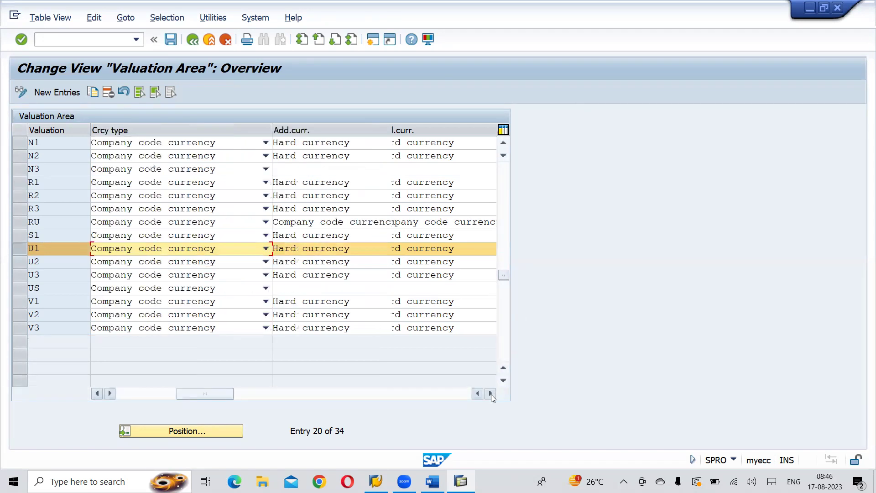
left_click(492, 395)
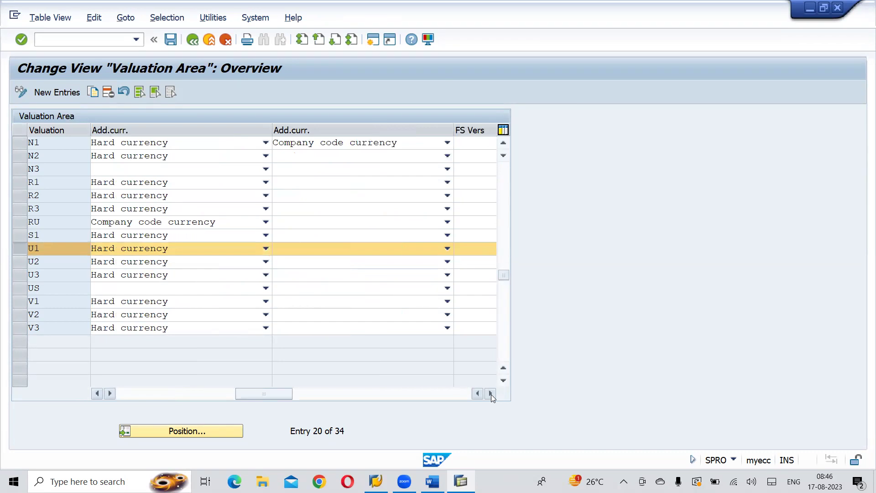
left_click(491, 395)
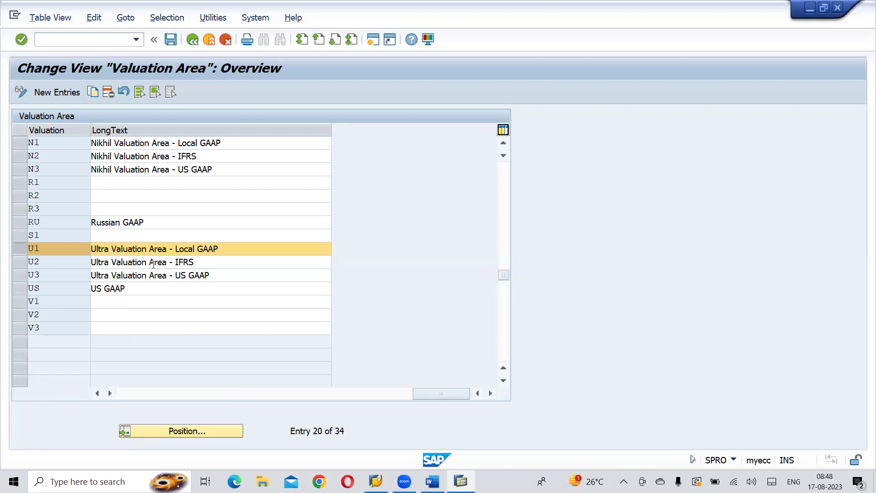
left_click(175, 47)
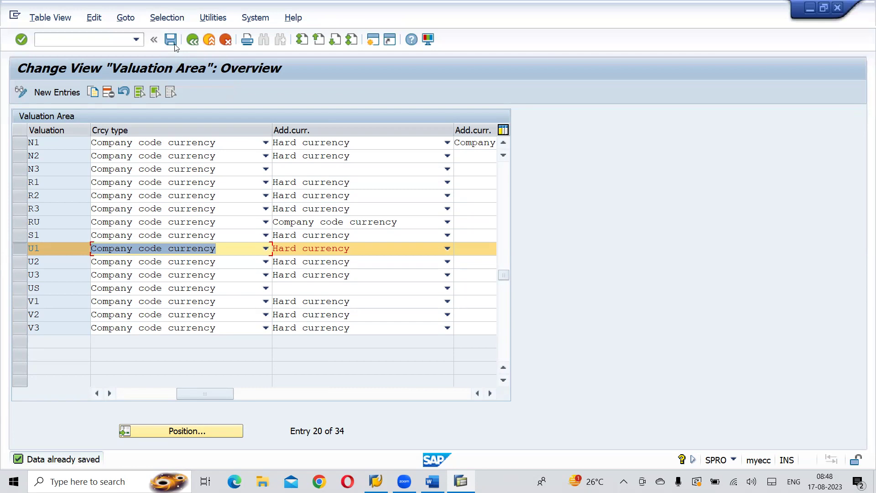
Switch to the Word notes, insert a blank line before heading 5, Assign Valuation Areas and Accounting Principles, save, and return to SAP.
key("alt+Tab")
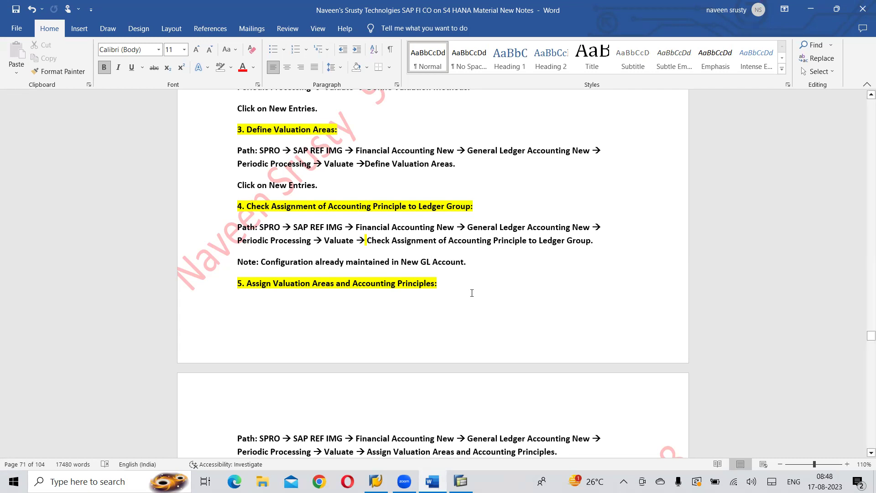
left_click(492, 265)
key("Return")
key("ctrl+z")
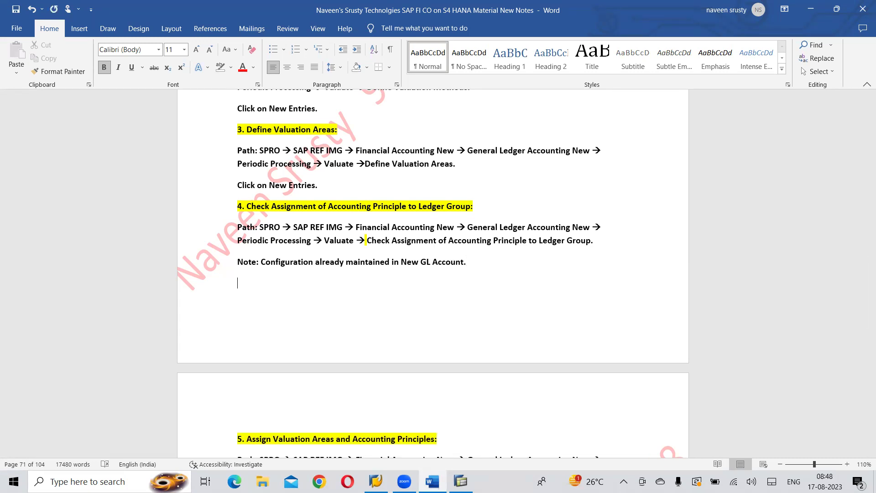
key("ctrl+s")
key("alt+Tab")
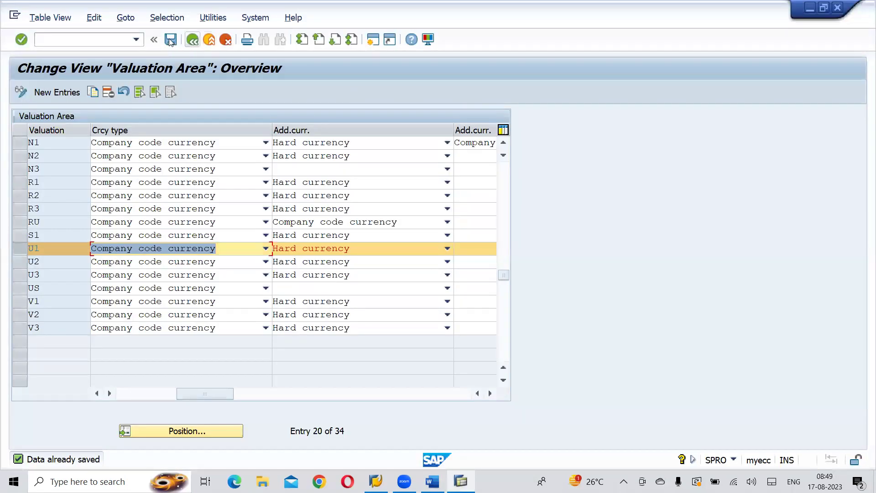
Return to the IMG structure, open Check Assignment of Accounting Principle to Ledger Group and browse down to accounting principles UIFR and ULGP.
left_click(193, 40)
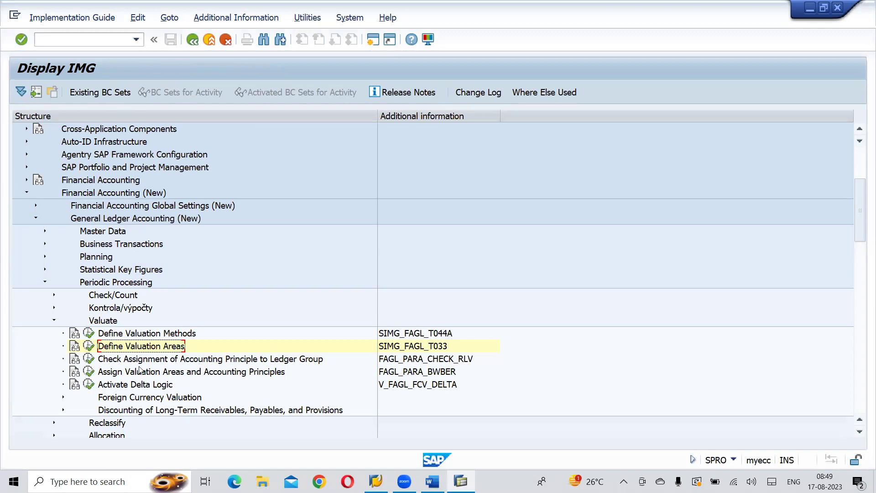
left_click(89, 360)
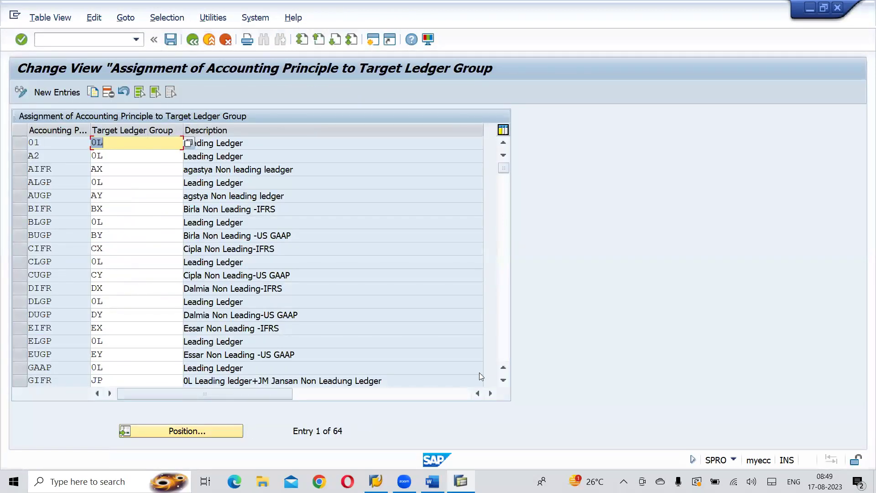
left_click(504, 353)
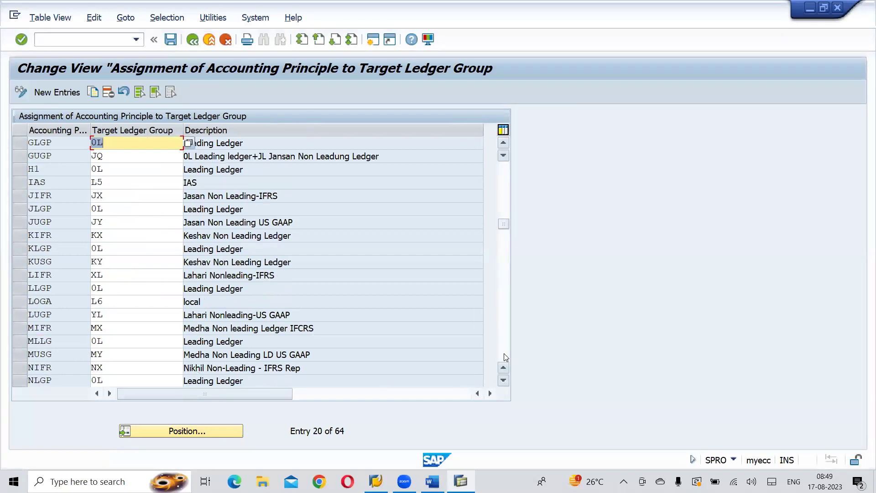
left_click(504, 353)
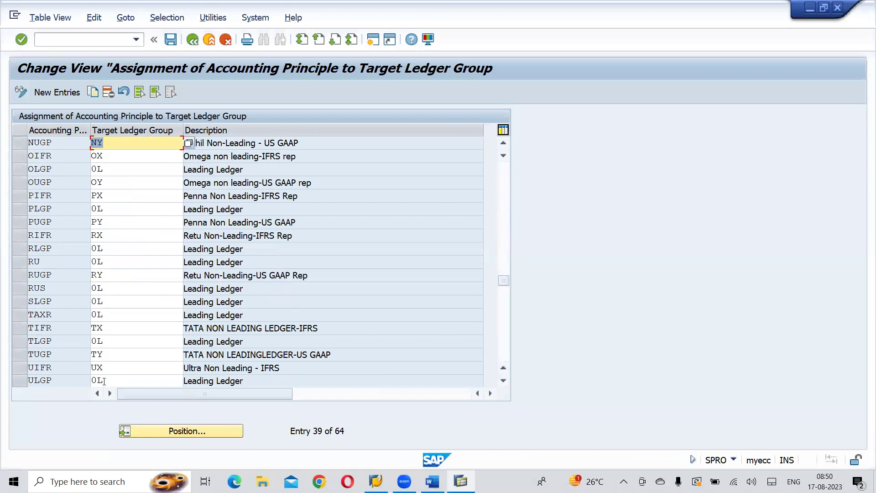
Mark the accounting principle rows UIFR, ULGP and UUGP and save the ledger group assignments.
left_click(23, 369)
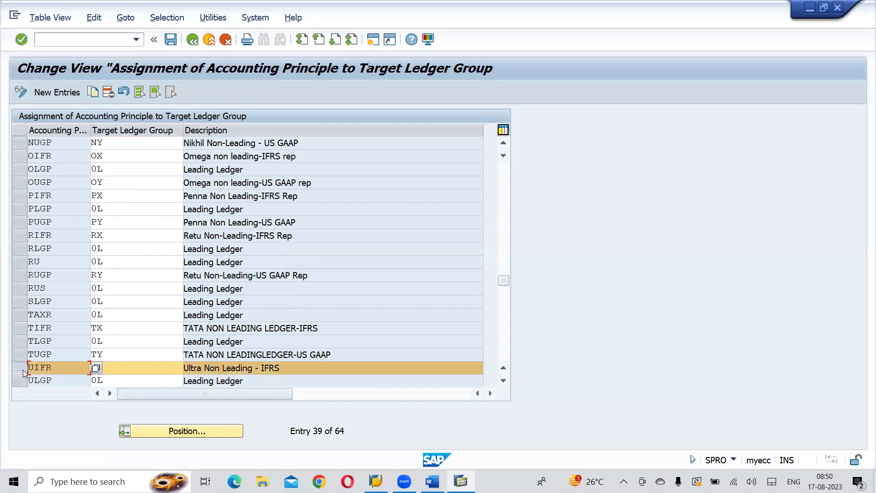
left_click(23, 382)
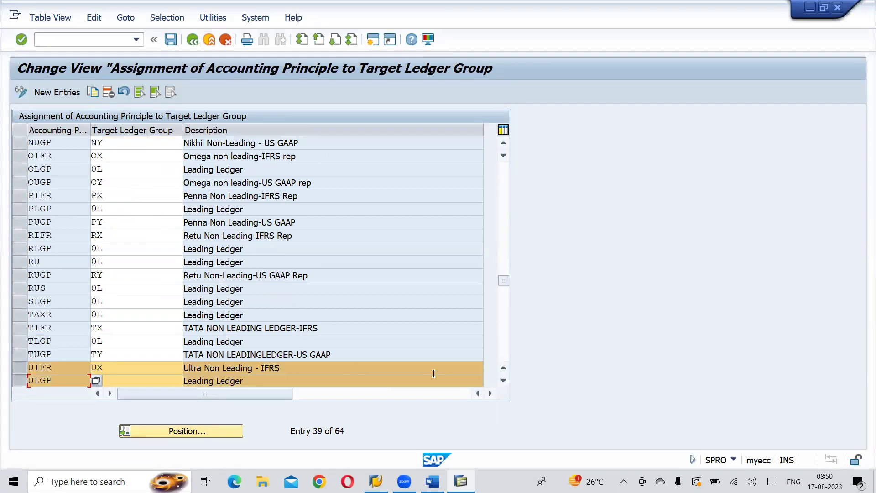
left_click(503, 381)
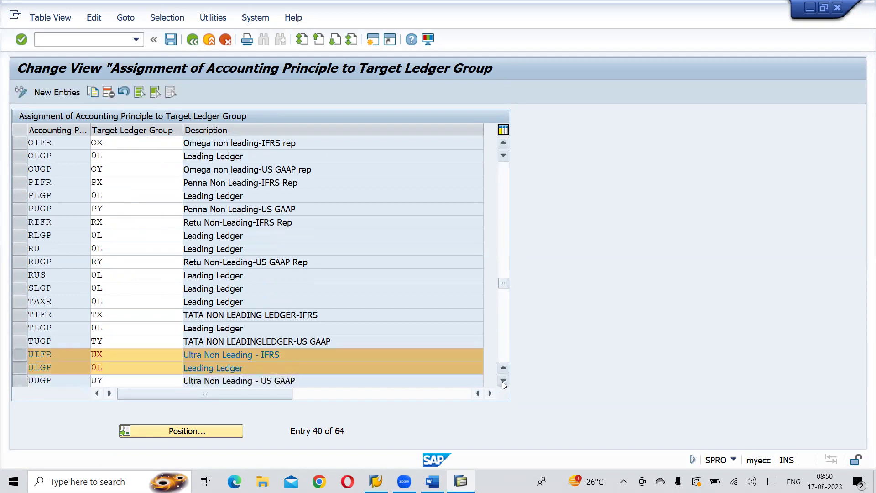
left_click(503, 381)
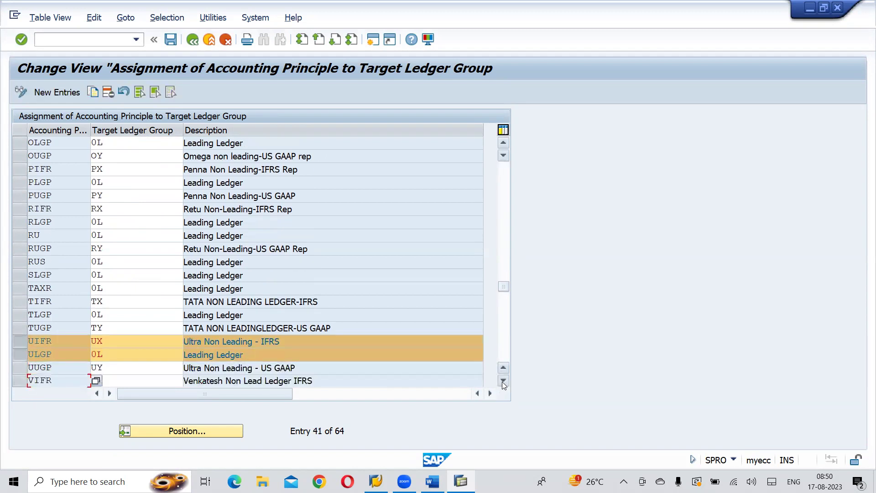
left_click(21, 368)
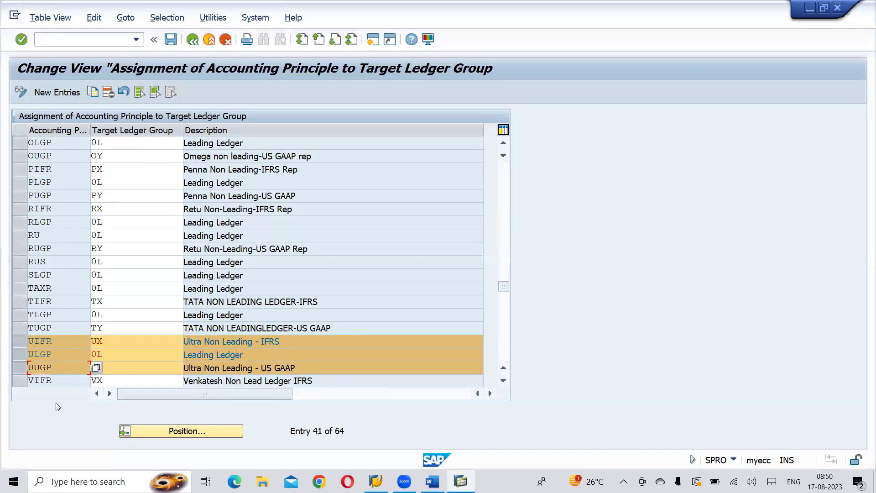
left_click(504, 381)
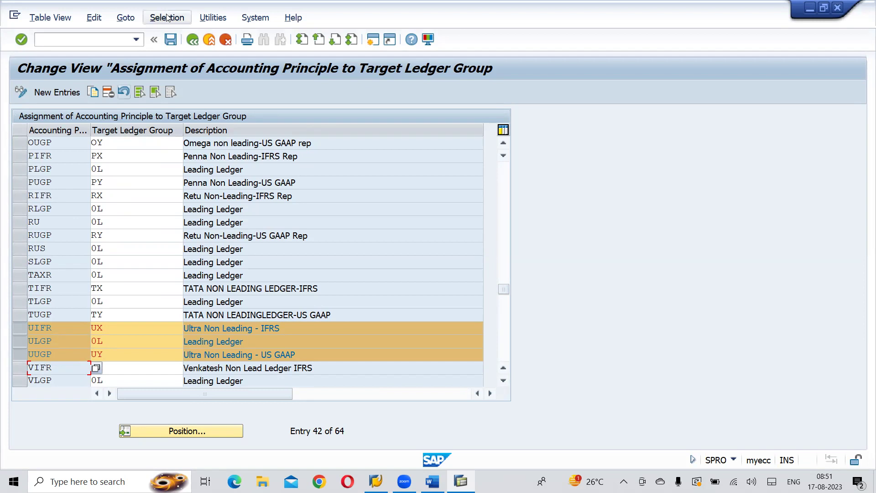
left_click(169, 40)
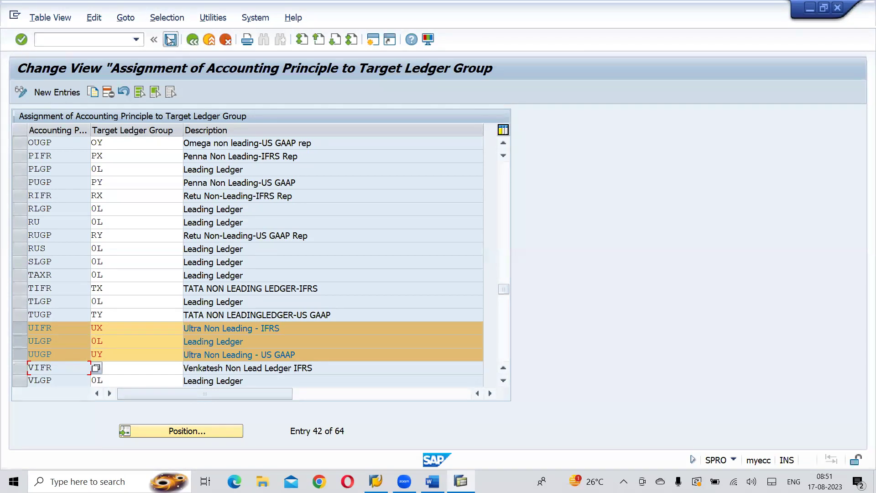
Return to the IMG structure, open Assign Valuation Areas and Accounting Principles and browse down to valuation areas U1, U2 and U3.
left_click(193, 40)
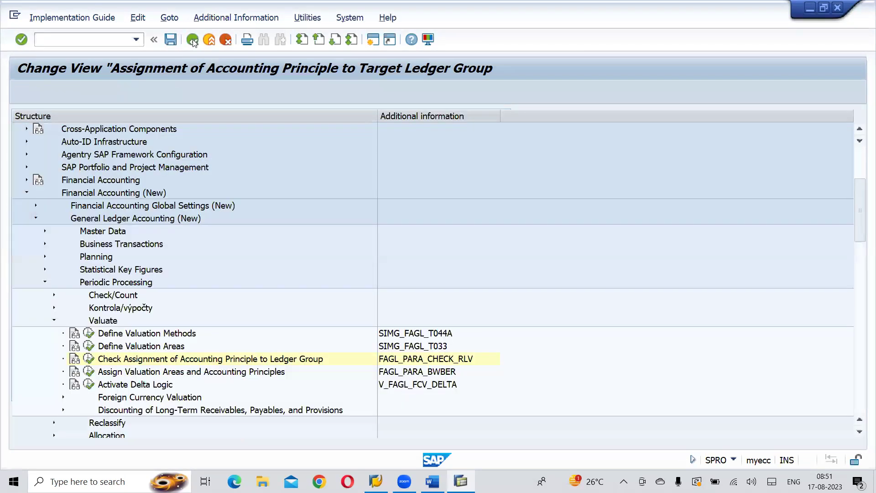
left_click(190, 372)
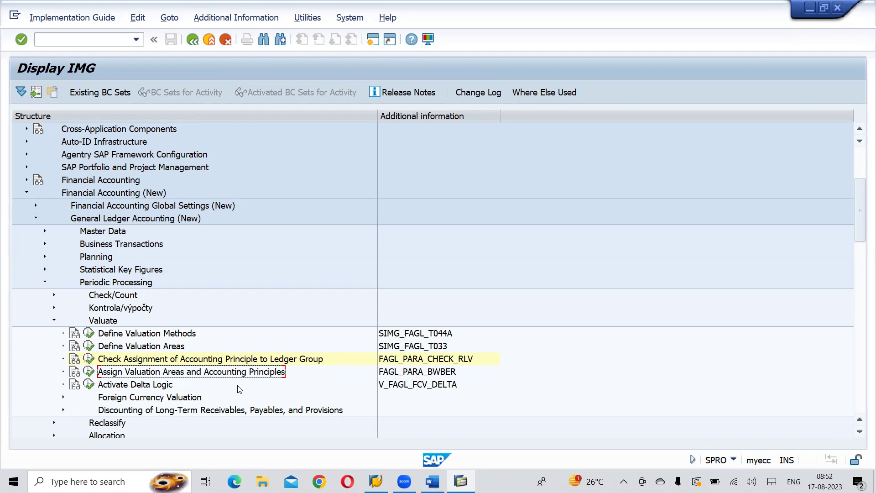
left_click(90, 373)
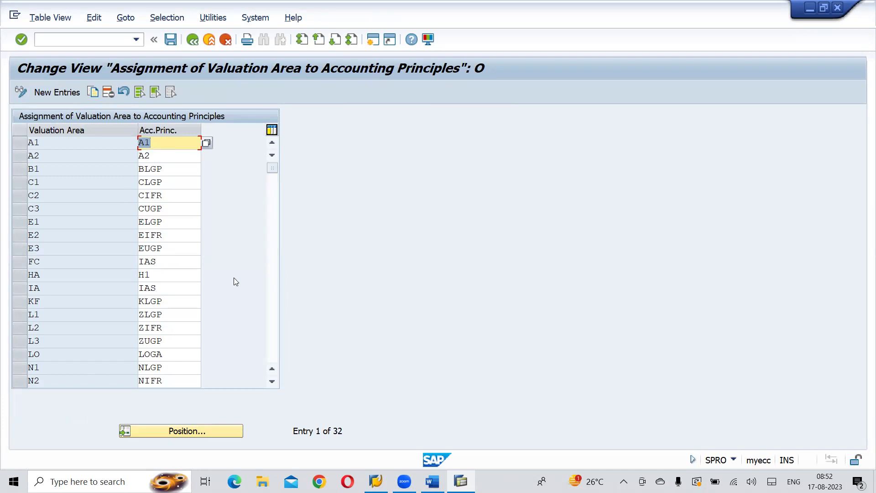
left_click(276, 382)
left_click(276, 381)
left_click(276, 382)
left_click(276, 382)
left_click(275, 381)
left_click(276, 382)
left_click(276, 382)
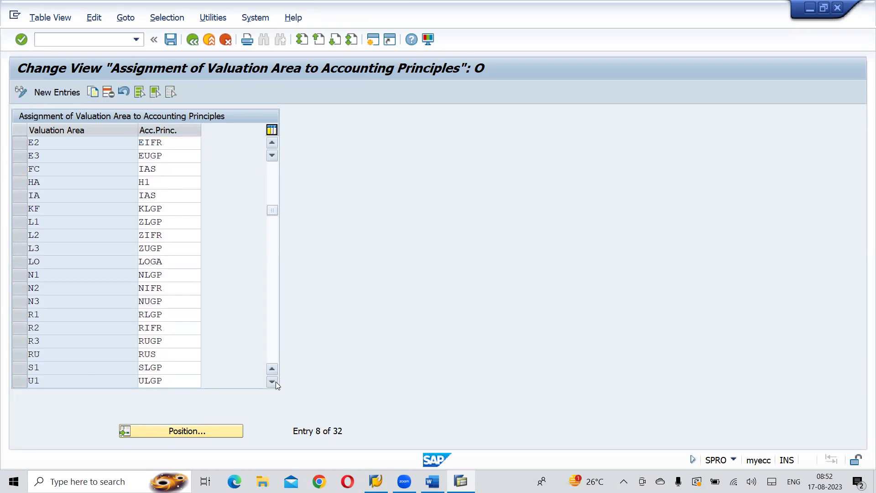
left_click(276, 382)
left_click(276, 381)
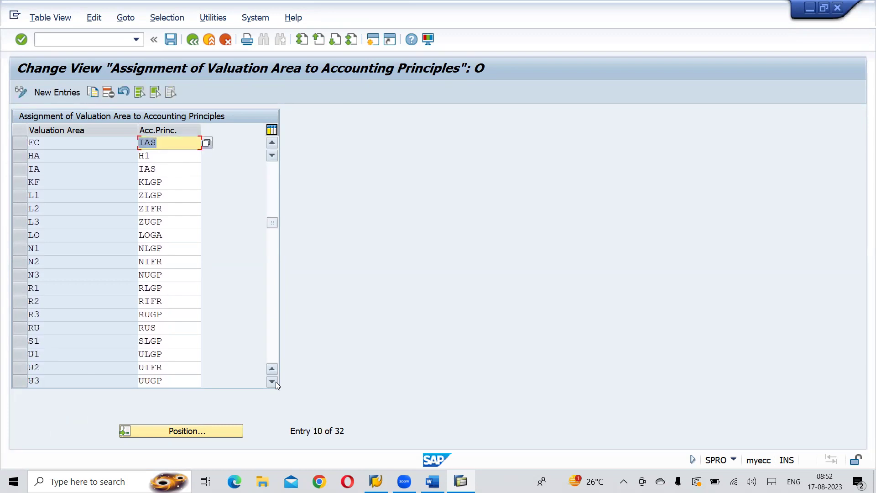
left_click(276, 382)
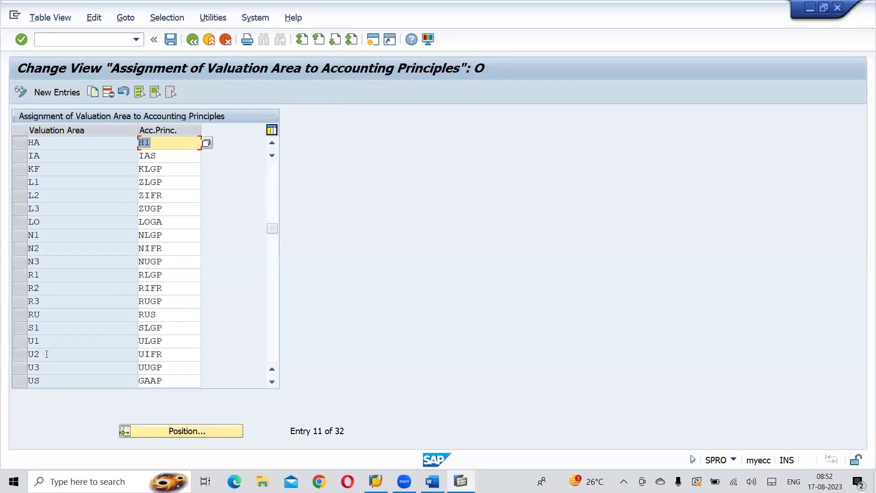
Mark the valuation area rows U1, U2 and U3 and save their accounting principle assignments.
left_click(20, 342)
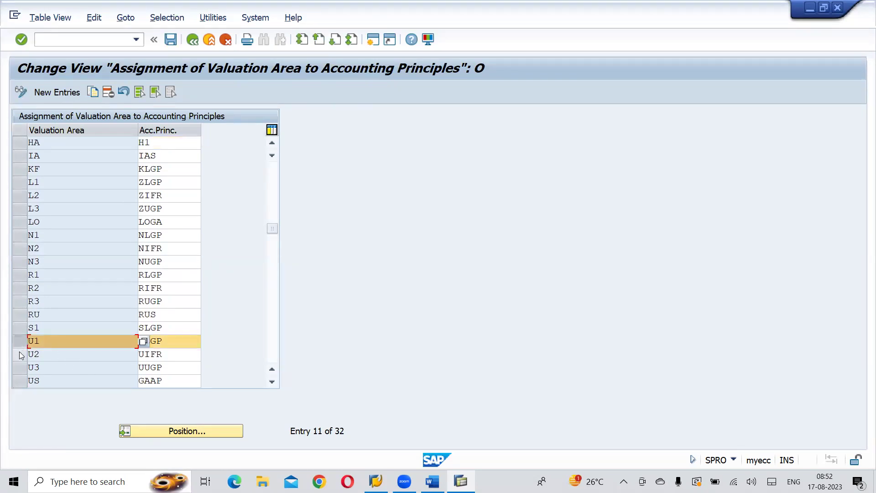
left_click(184, 328)
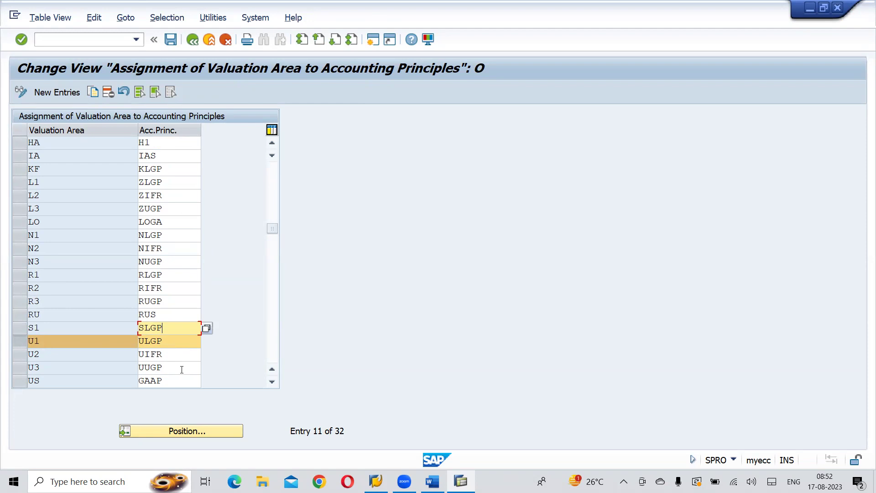
left_click(17, 354)
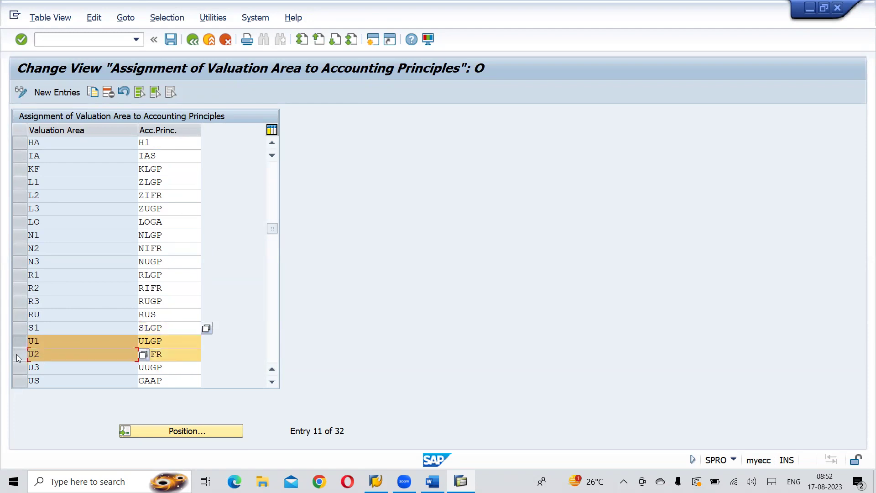
left_click(21, 370)
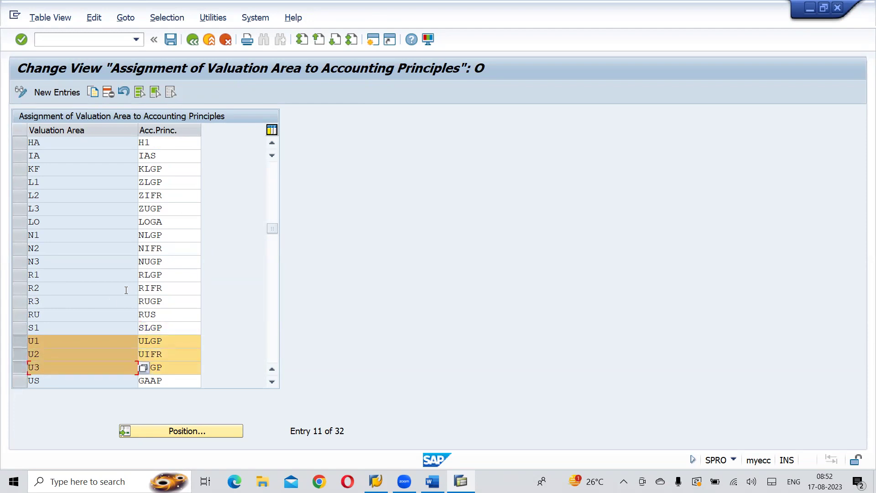
left_click(185, 266)
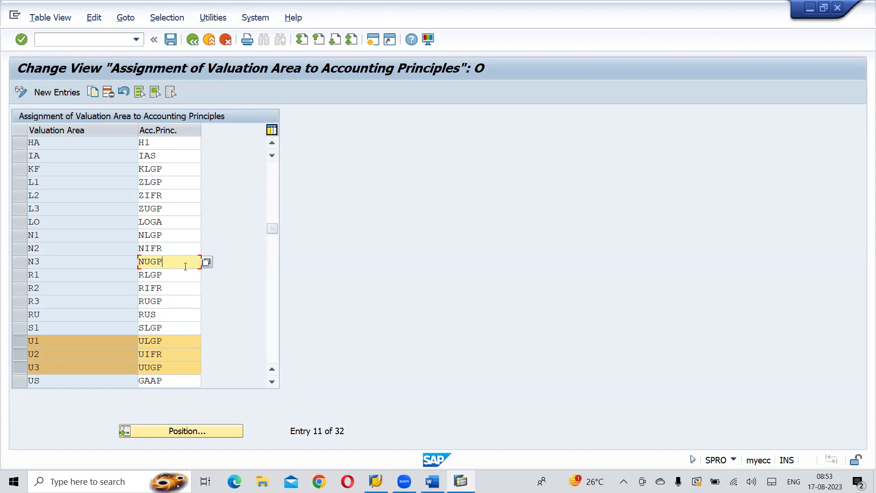
left_click(171, 41)
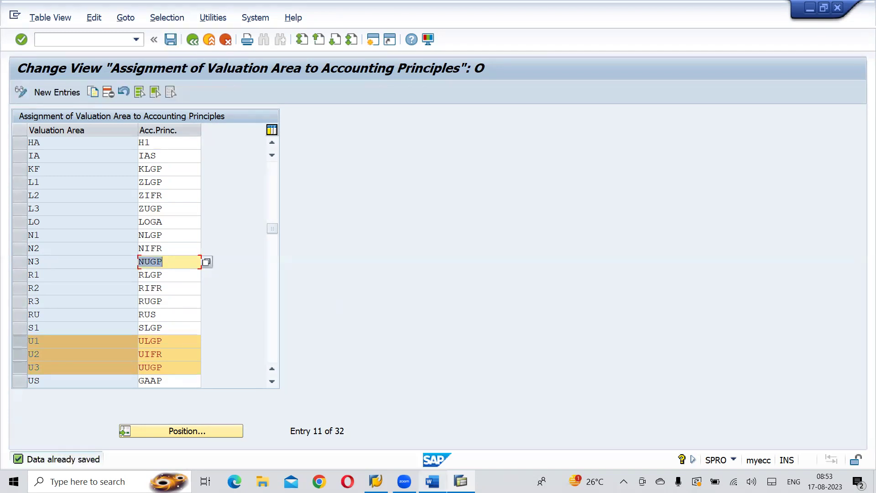
Switch to the Word notes, read on to Prepare Automatic Postings for Foreign Currency Valuation, and create a new blank document.
key("alt+Tab")
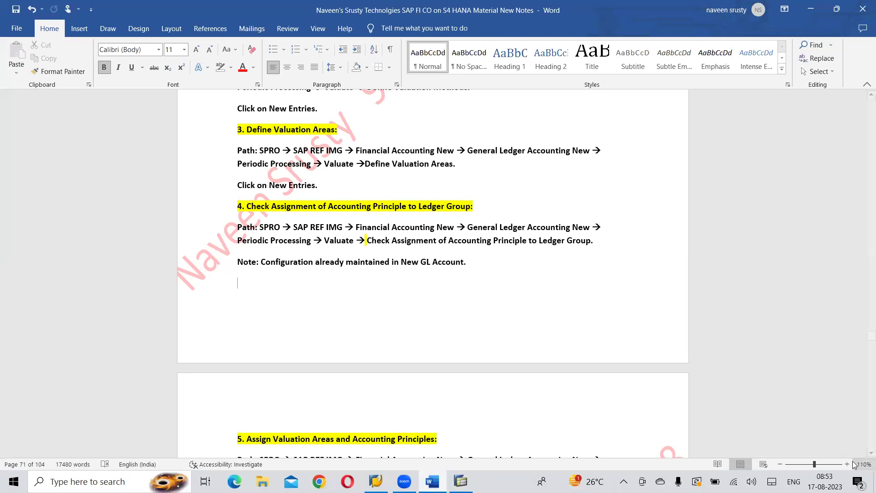
left_click_drag(863, 454, 864, 455)
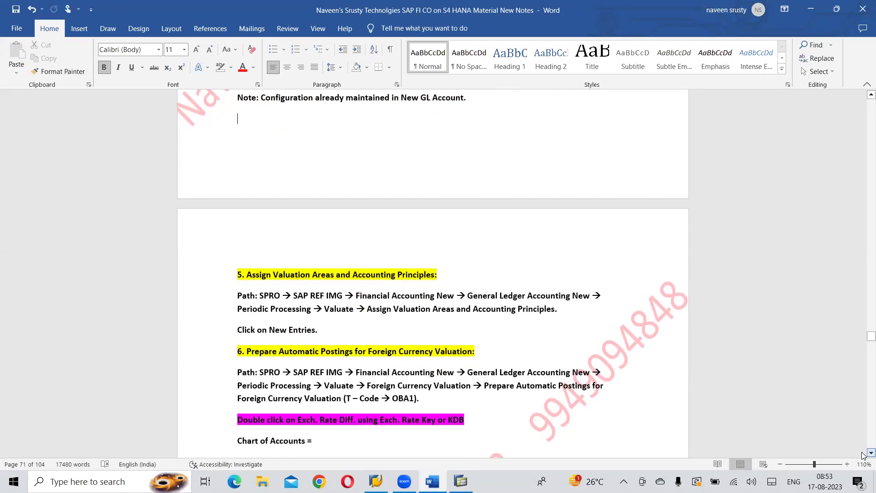
key("ctrl+n")
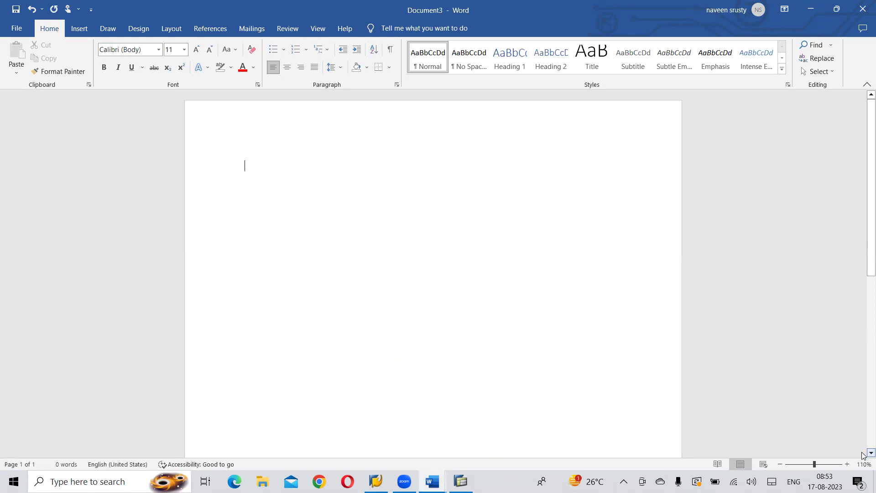
Write the labels "Valuation Area" and "Valuation Method" on the first line, separated by four tab stops.
type("Va")
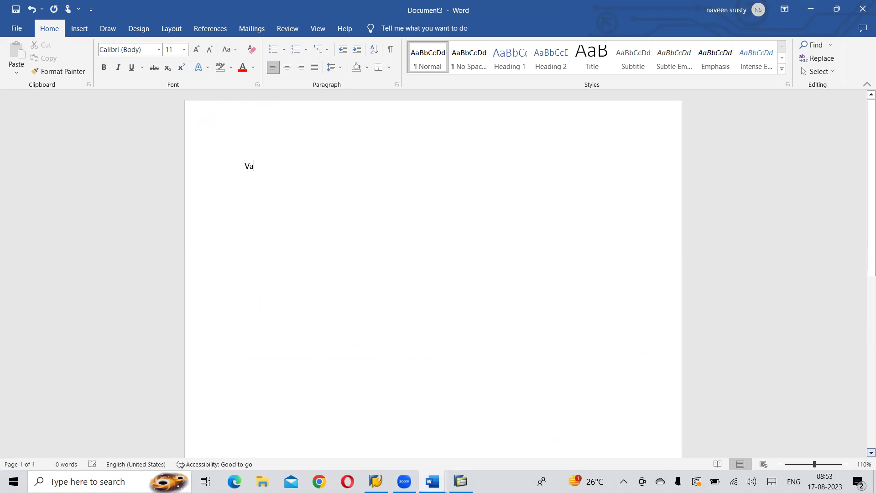
type("luation Area")
key("Tab")
key("Tab")
key("Tab")
key("Tab")
type("Valuation")
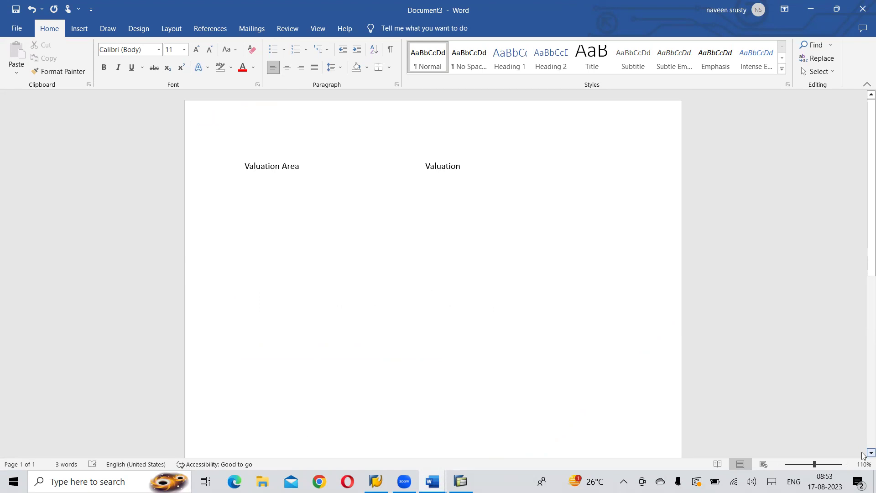
type(" Methods")
key("BackSpace")
type("Accounti")
type("ng Pri")
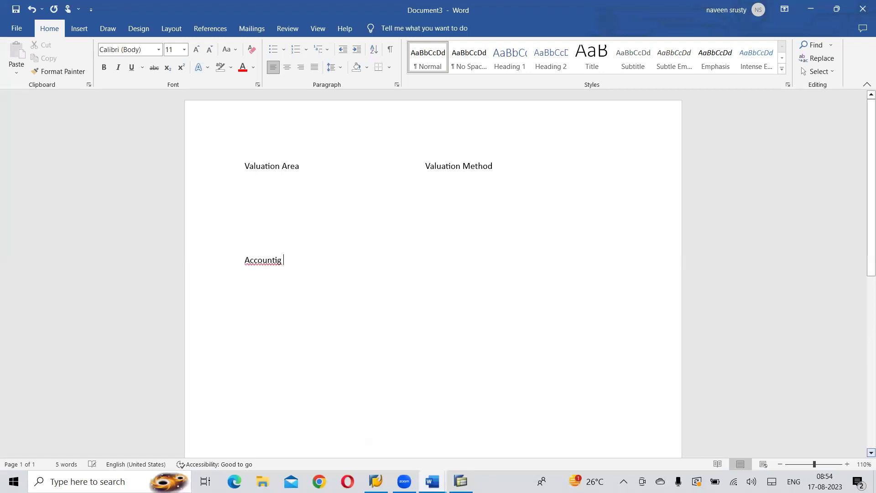
type("nciples")
key("BackSpace")
key("BackSpace")
key("BackSpace")
key("BackSpace")
key("BackSpace")
key("BackSpace")
key("BackSpace")
key("BackSpace")
key("BackSpace")
key("BackSpace")
key("BackSpace")
key("BackSpace")
key("BackSpace")
key("BackSpace")
key("BackSpace")
key("BackSpace")
key("BackSpace")
key("BackSpace")
key("BackSpace")
key("BackSpace")
key("BackSpace")
Write the label "Ledger Group" at the start of a line several rows below Valuation Area.
type("Leg")
key("BackSpace")
type("dger Group")
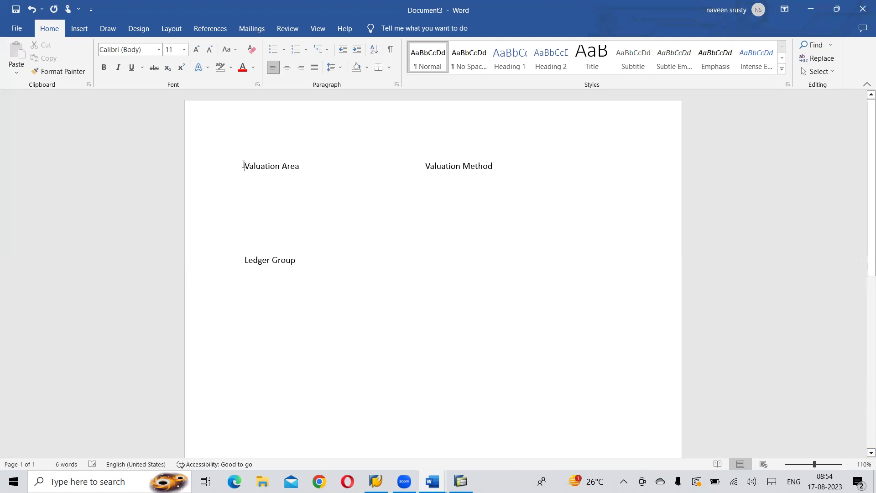
Indent the line holding Valuation Area and Valuation Method by four tab stops.
key("Tab")
key("Tab")
key("Tab")
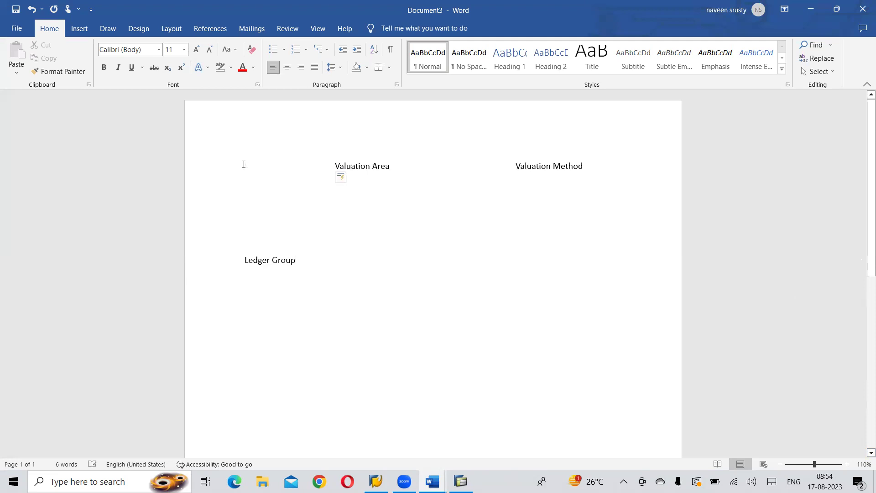
key("Tab")
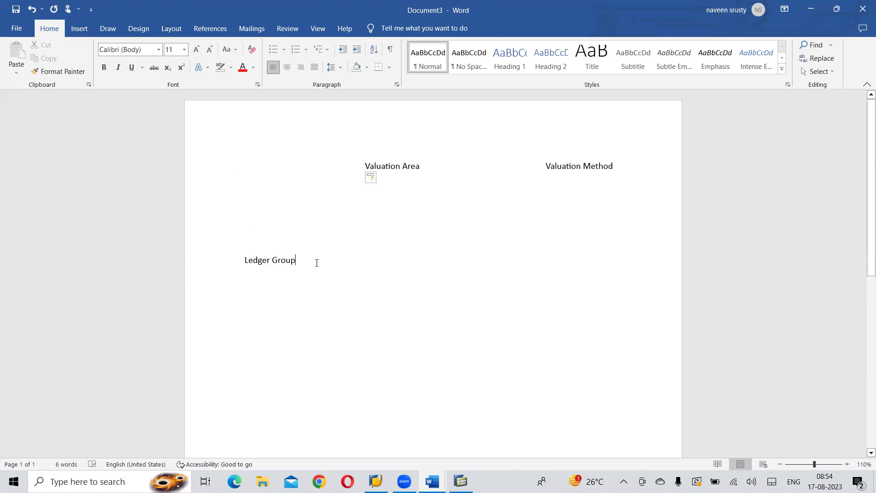
Write Accounting Principles three tab stops after Ledger Group, and the label Ledger a few rows below Ledger Group.
left_click(317, 263)
key("Tab")
key("Tab")
key("Tab")
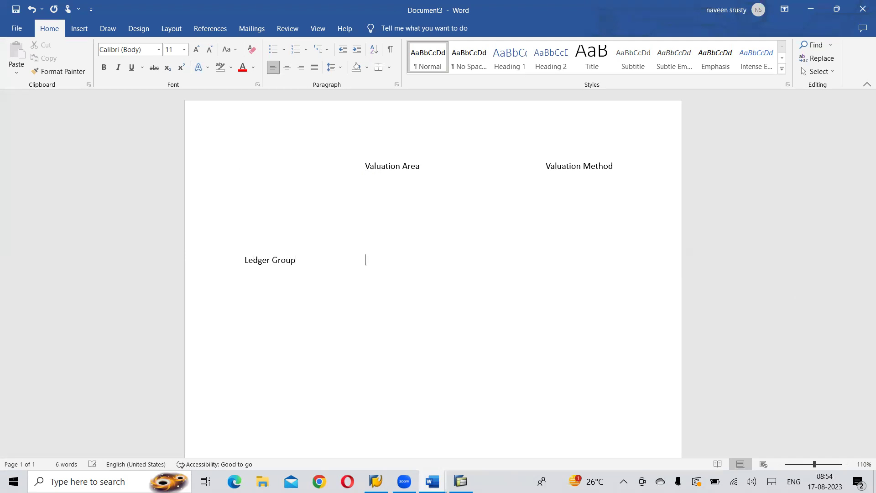
type("a")
key("BackSpace")
type("Accounting Prinic")
key("BackSpace")
type("ciples")
type("Ledger")
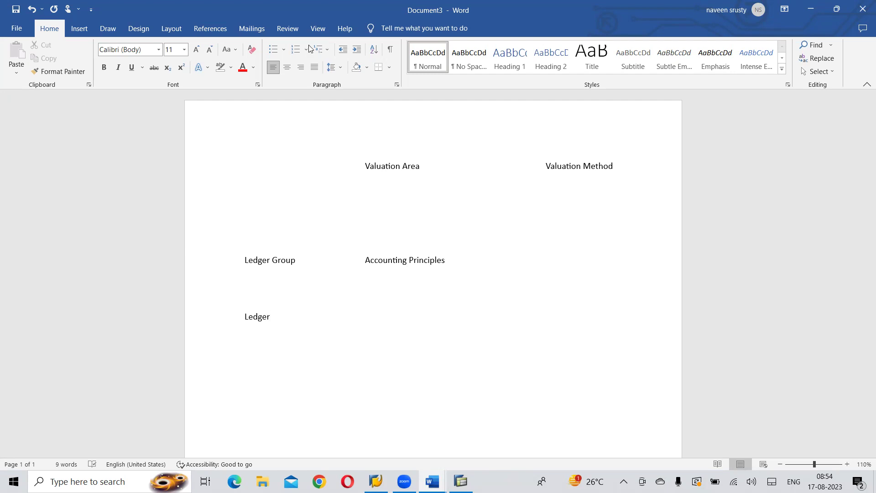
Draw an arrow about 3.42 cm long from Valuation Area down to Accounting Principles, and one about 5.2 cm long from Valuation Area to Valuation Method.
left_click(75, 26)
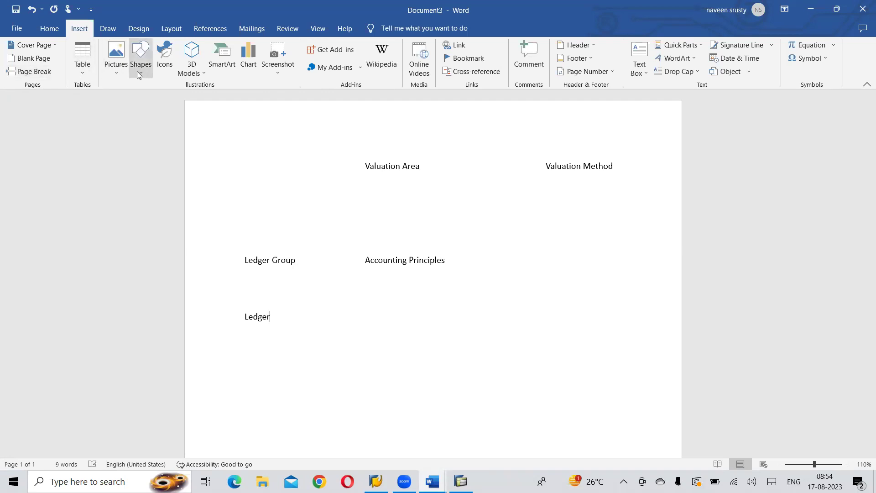
left_click(140, 71)
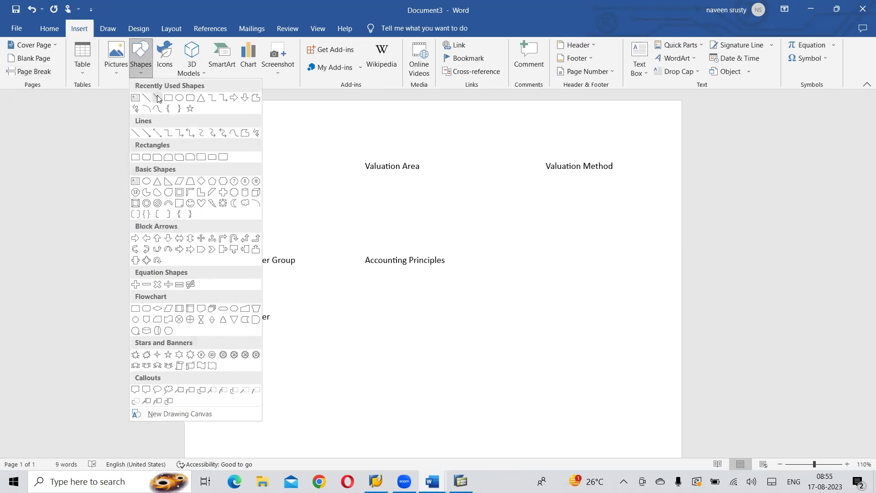
left_click(157, 98)
left_click_drag(391, 174, 392, 254)
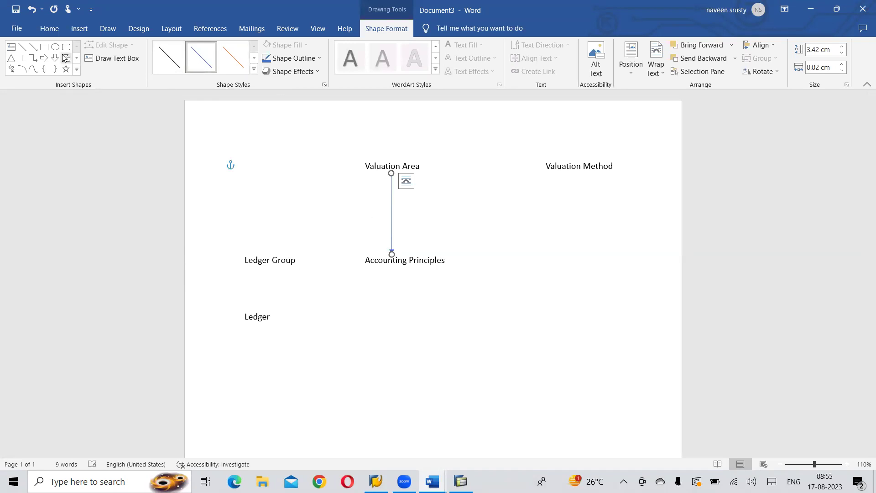
left_click(34, 48)
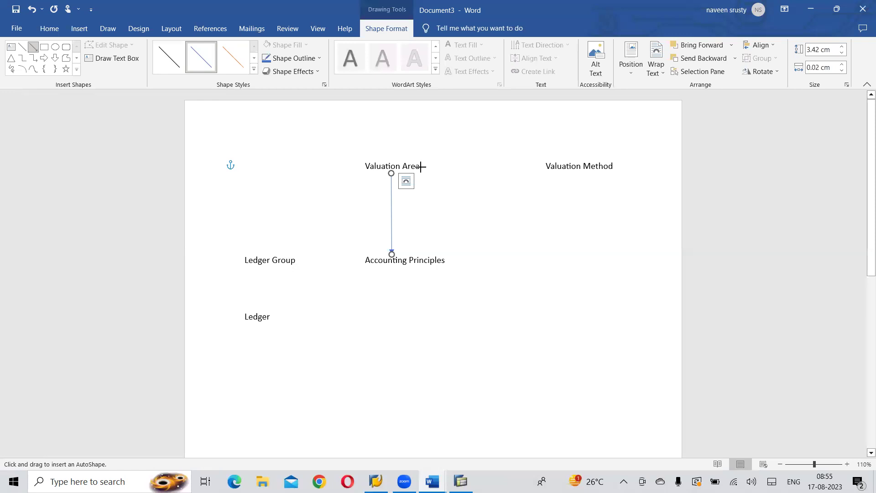
left_click_drag(432, 166, 546, 166)
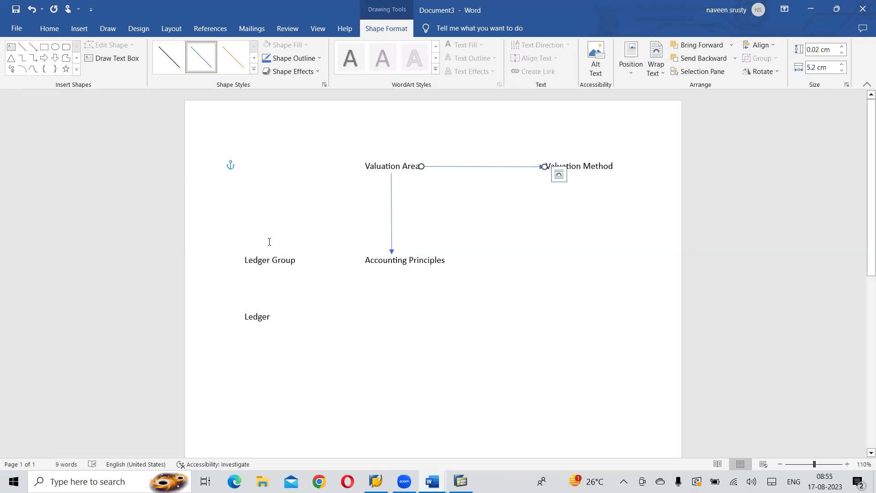
Draw an arrow about 2.94 cm long from Ledger Group to Accounting Principles, and one about 1.75 cm long from Ledger up to Ledger Group.
left_click(32, 48)
left_click_drag(299, 261, 368, 260)
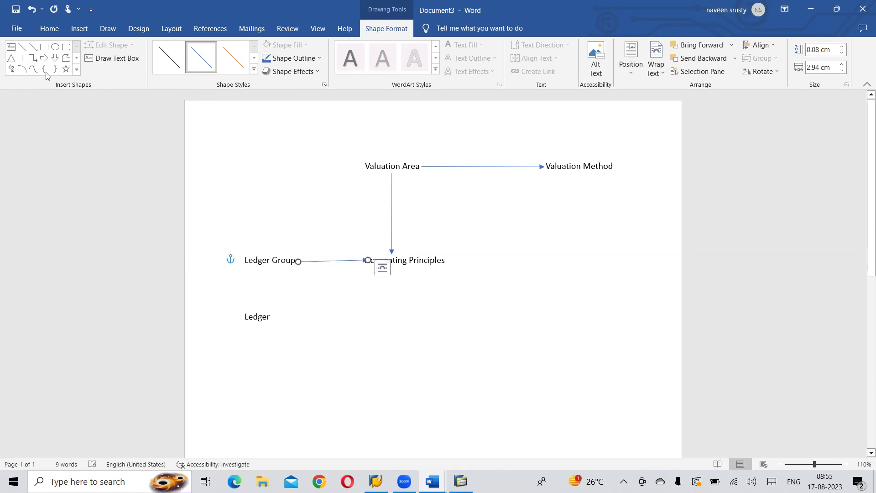
left_click(33, 49)
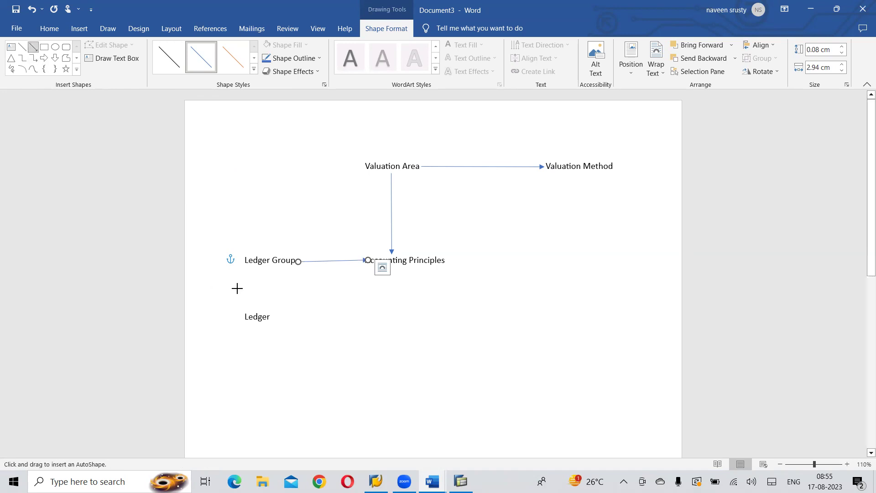
left_click_drag(256, 308, 256, 267)
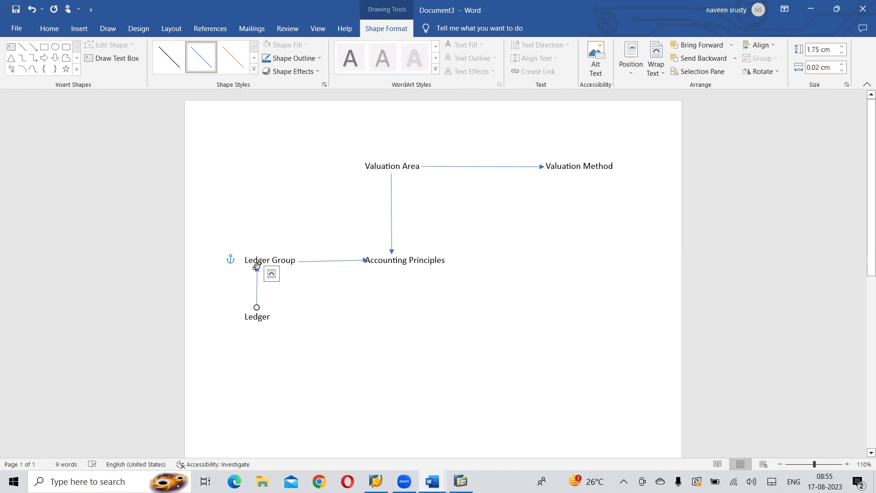
Insert a new line above Valuation Area and write U1 over that label.
left_click(384, 147)
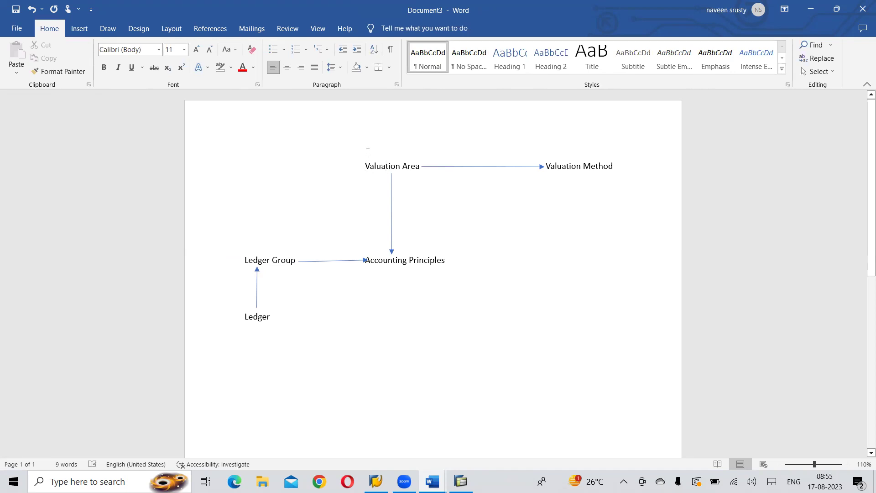
key("Return")
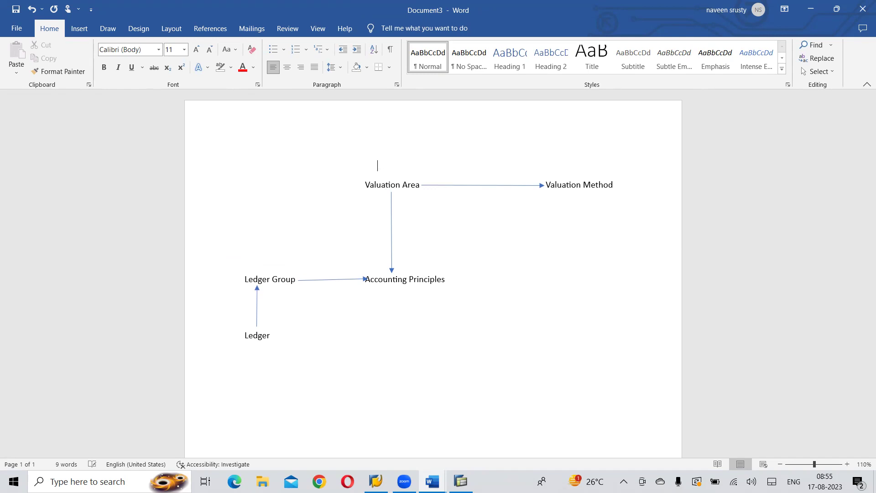
type("U1")
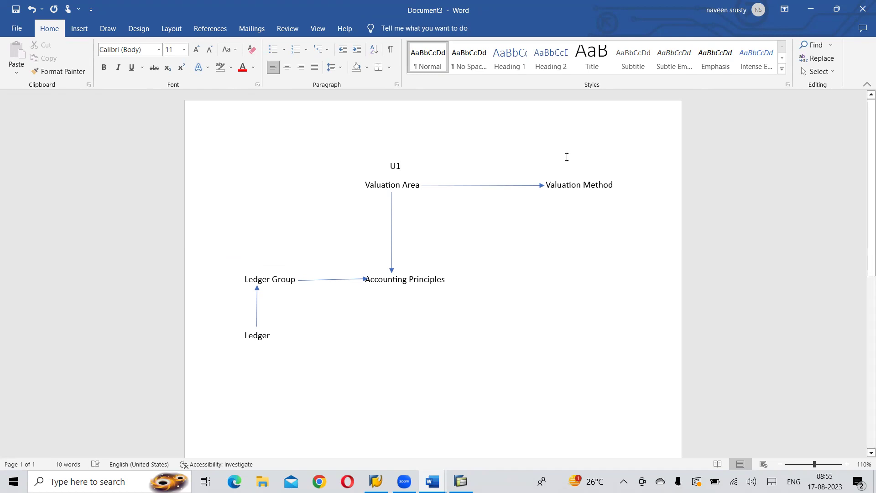
Write UFV1 above Valuation Method, six tab stops after U1 on the same line.
key("Tab")
key("Tab")
key("Tab")
key("Tab")
key("Tab")
key("Tab")
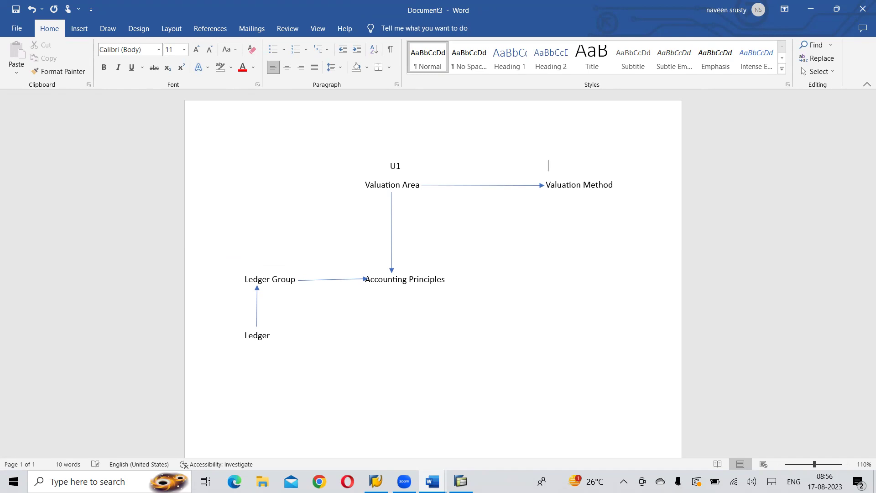
type("UFVQ")
key("BackSpace")
type("1")
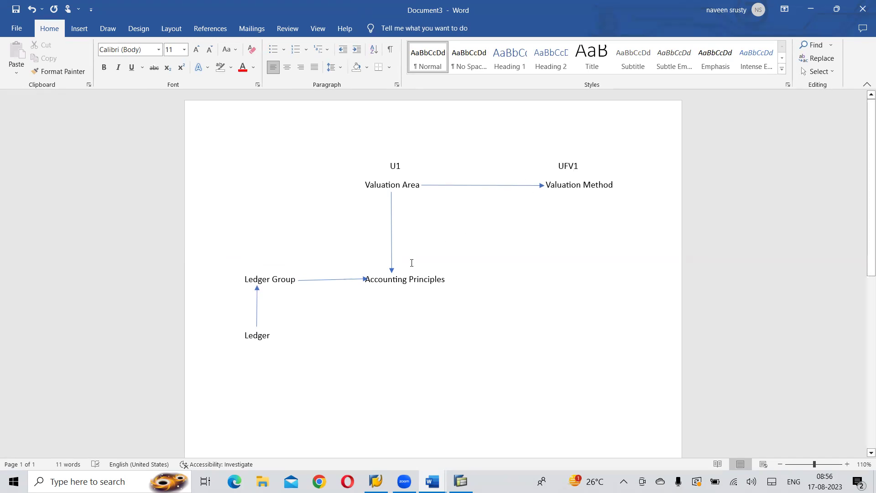
Write ULGP above Accounting Principles and the ledger code 0L above Ledger Group.
key("ctrl+e")
type("ULGP")
double_click(260, 259)
type("OL")
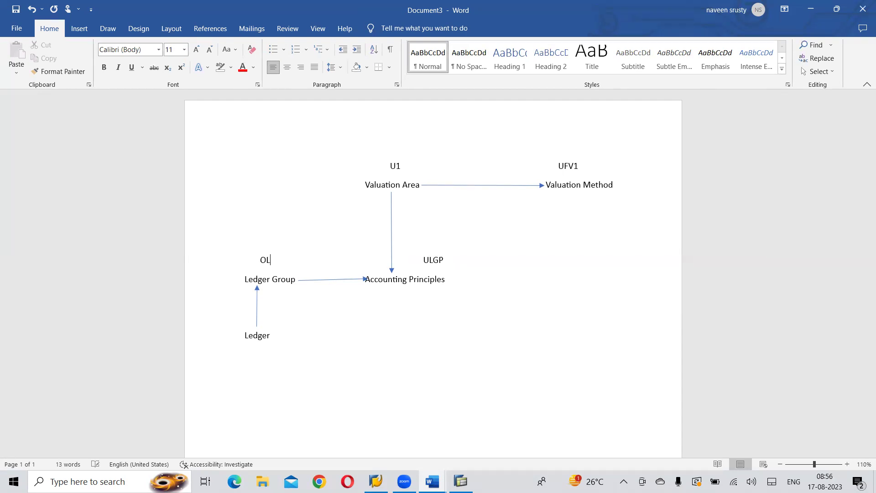
key("BackSpace")
key("BackSpace")
type("0L    0L")
Switch to the SAP FI CO notes and read the section on Prepare Automatic Postings for Foreign Currency Valuation, including the KDB and KDF notes.
key("alt+Tab")
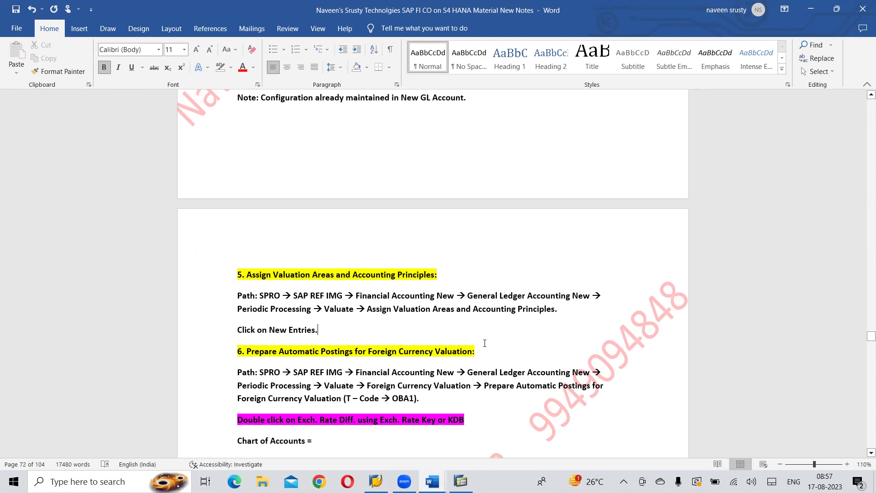
key("Down")
key("Down")
key("Down")
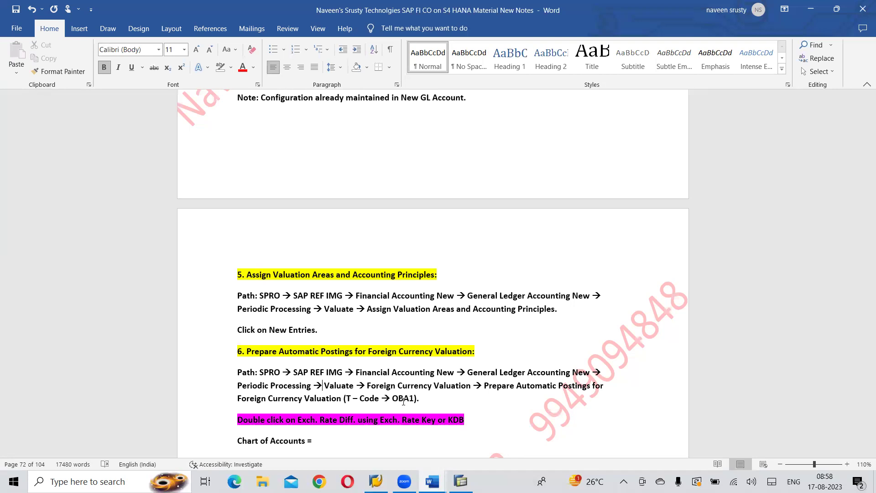
scroll(403, 401, "down", 10)
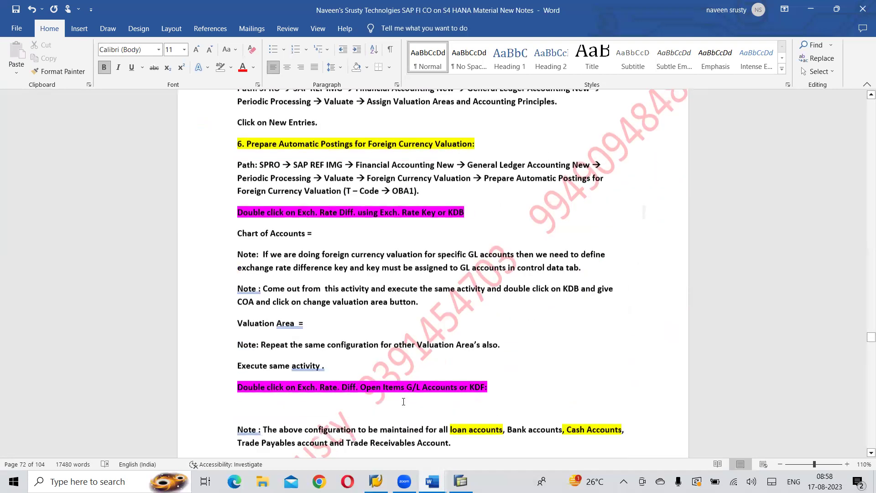
scroll(404, 402, "down", 10)
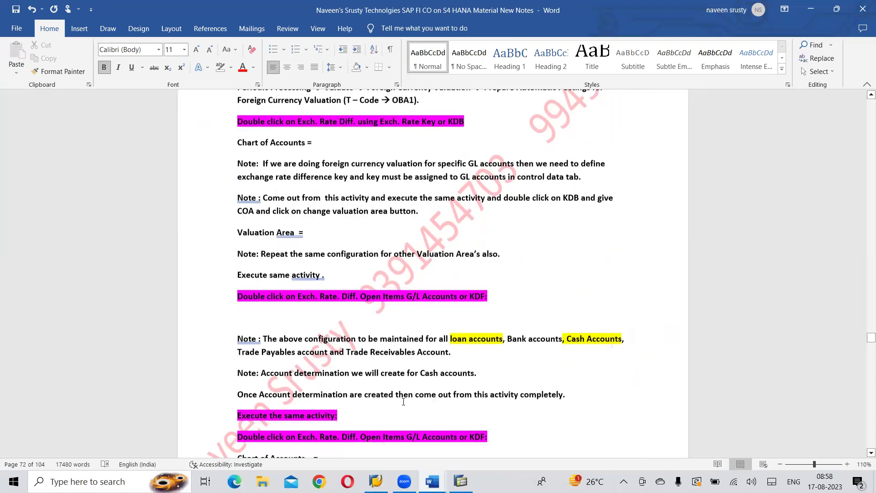
scroll(403, 402, "down", 9)
scroll(404, 402, "up", 11)
scroll(404, 402, "up", 8)
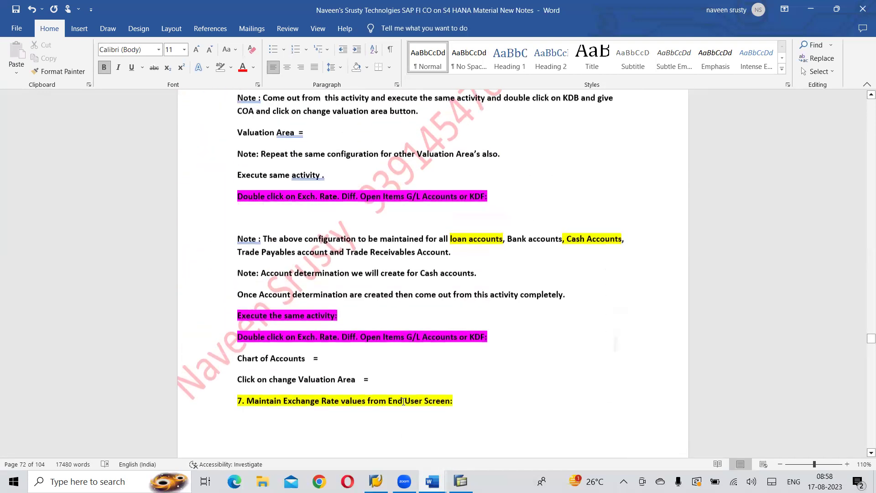
scroll(403, 401, "up", 2)
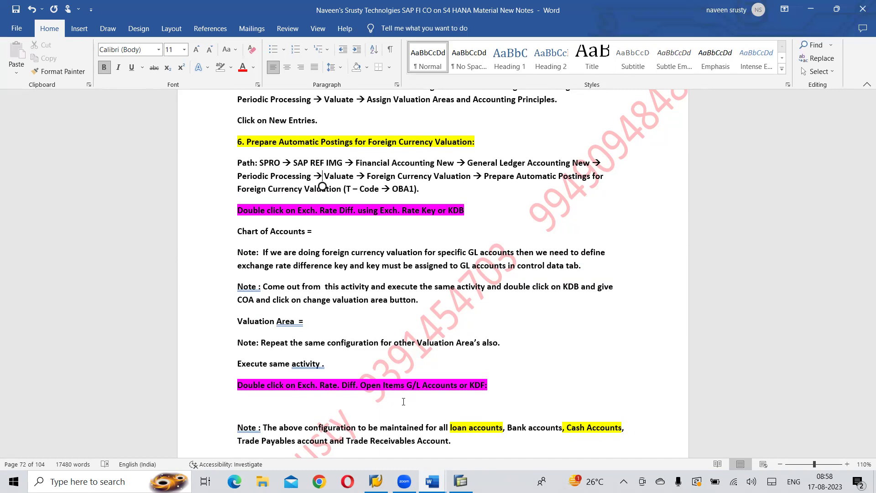
Switch to SAP, leave the valuation area assignment, and open Prepare Automatic Postings for Foreign Currency Valuation under Valuate, Foreign Currency Valuation.
key("alt+Tab")
key("Tab")
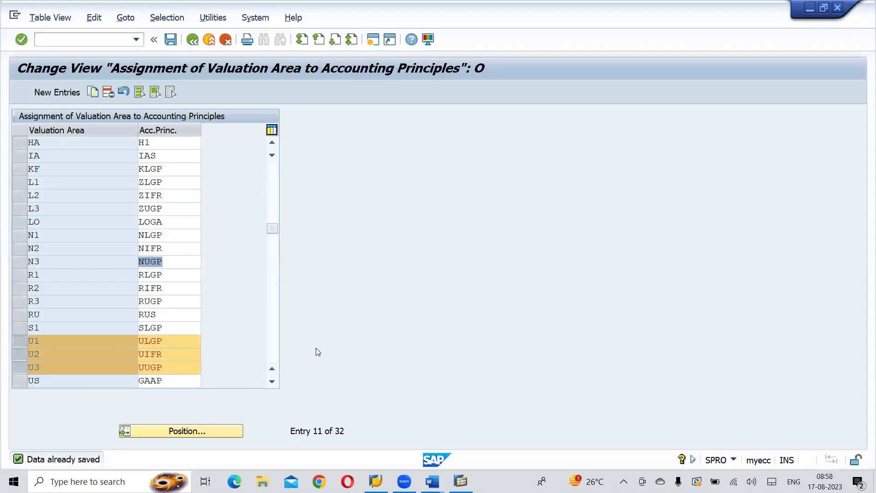
left_click(194, 40)
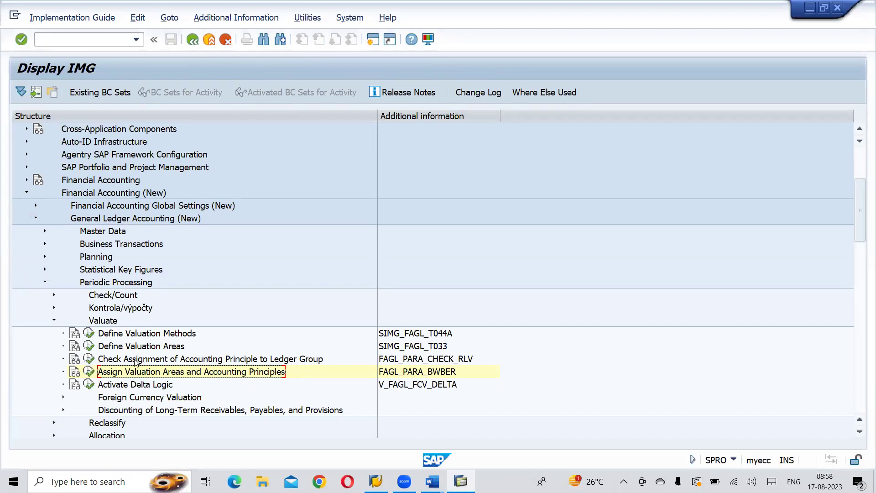
left_click(123, 400)
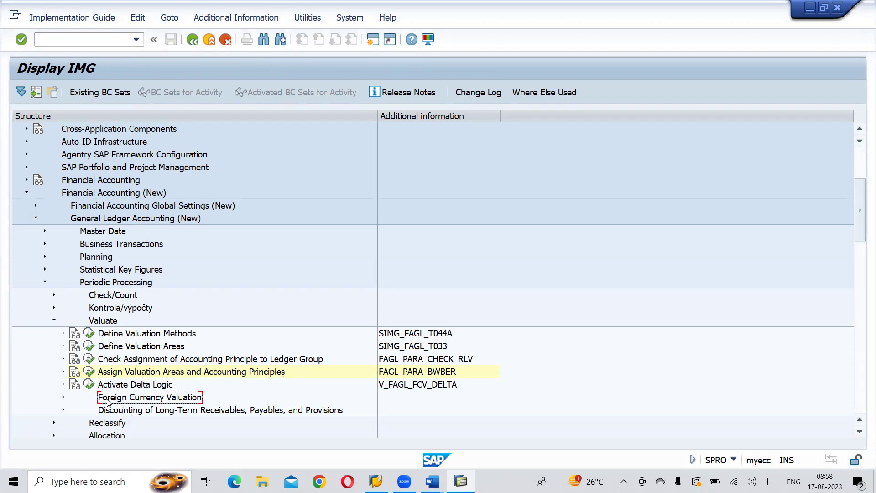
left_click(64, 398)
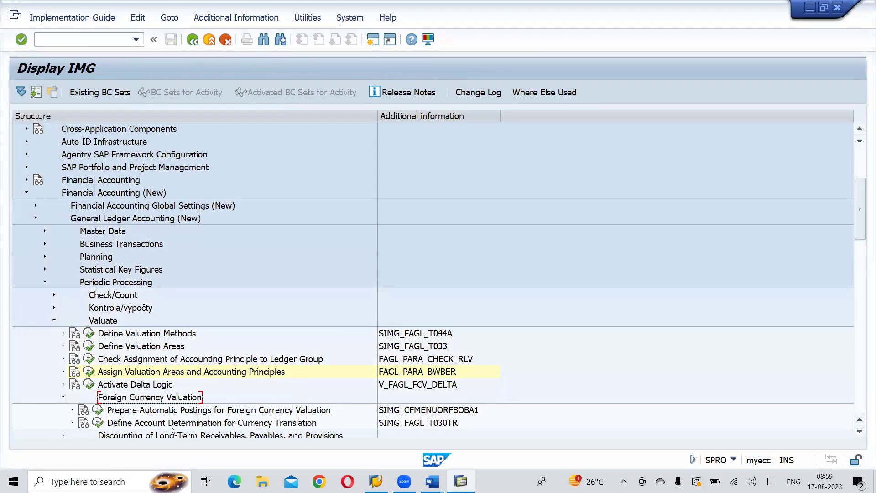
left_click(143, 413)
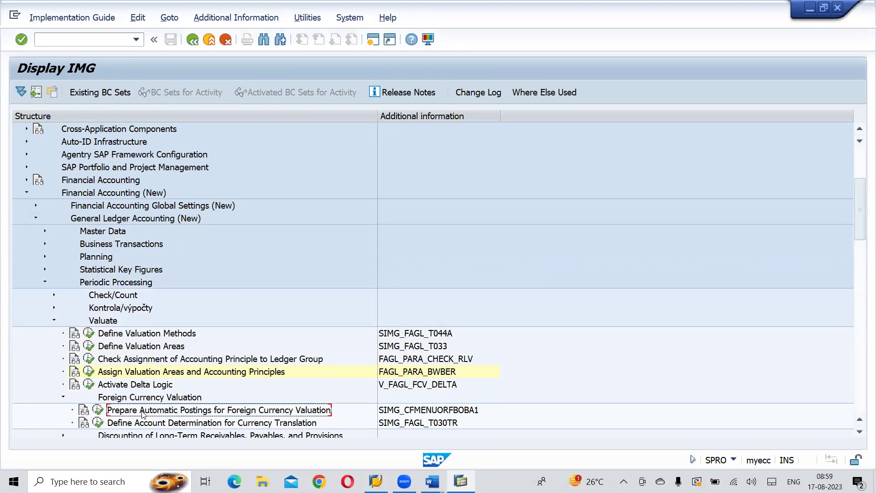
left_click(98, 412)
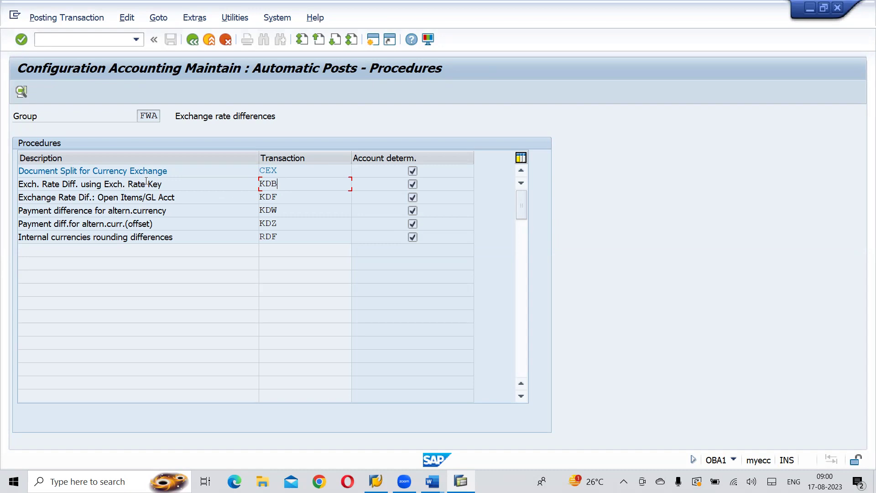
Open the account assignment of Exch. Rate Diff. using Exch. Rate Key (KDB) for chart of accounts UOCA.
double_click(273, 183)
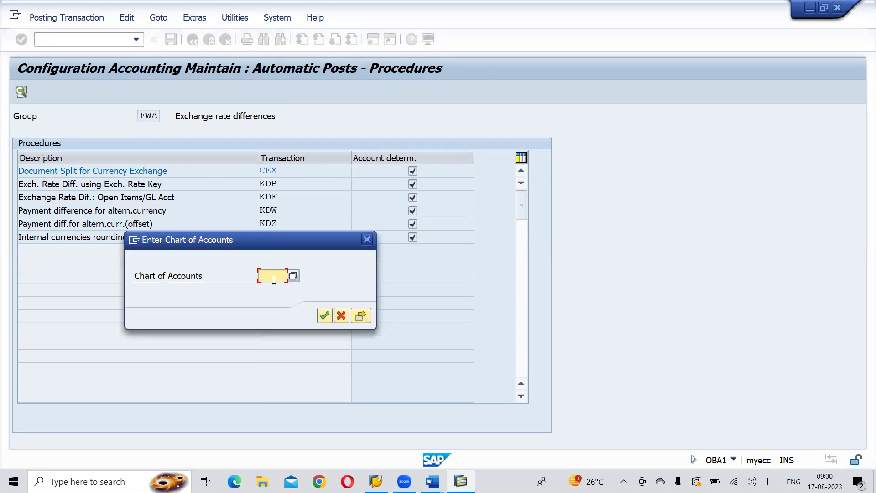
type("U")
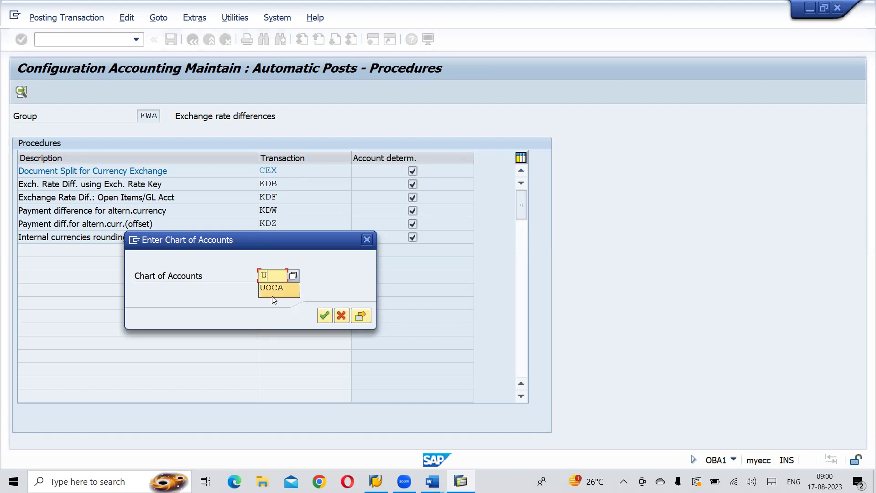
left_click(273, 294)
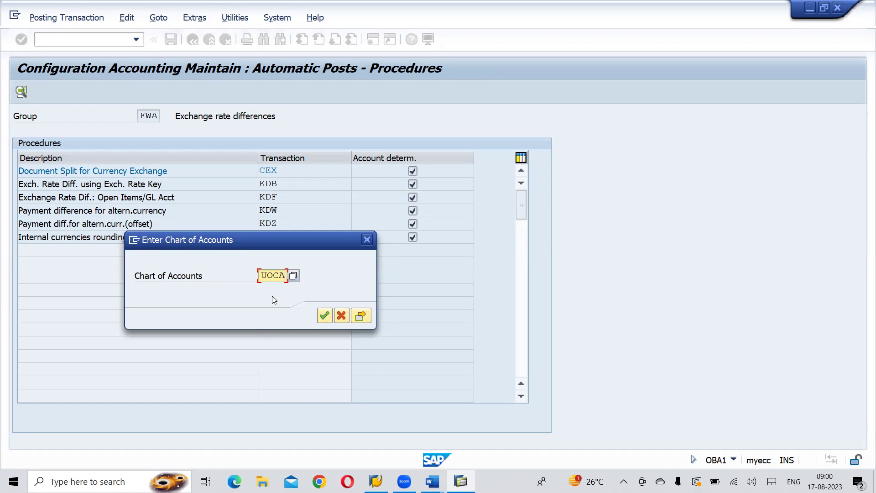
left_click(324, 316)
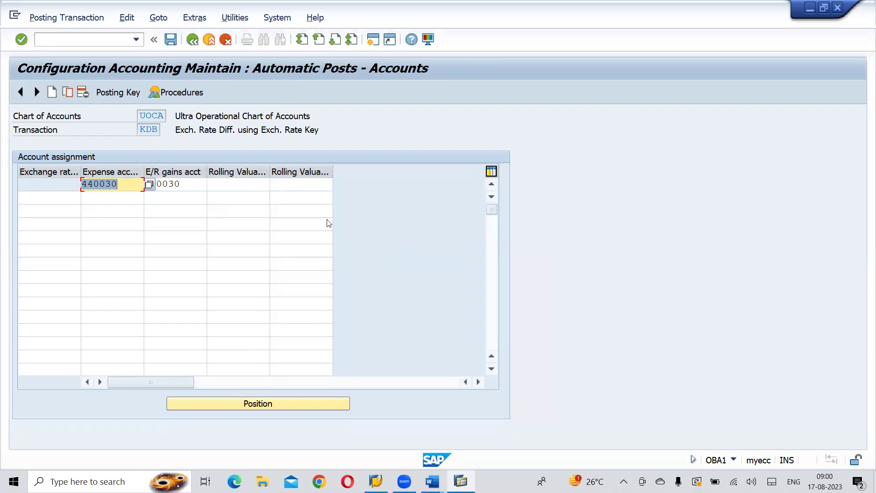
left_click(257, 182)
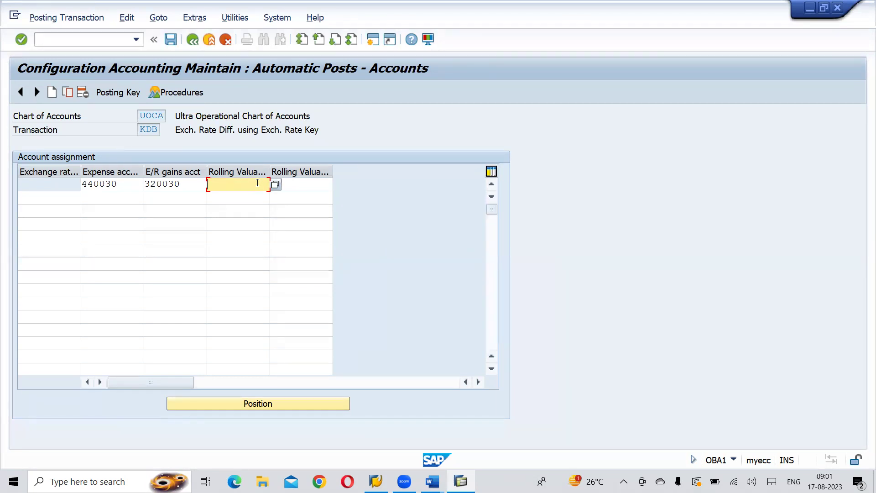
left_click(132, 188)
left_click(149, 184)
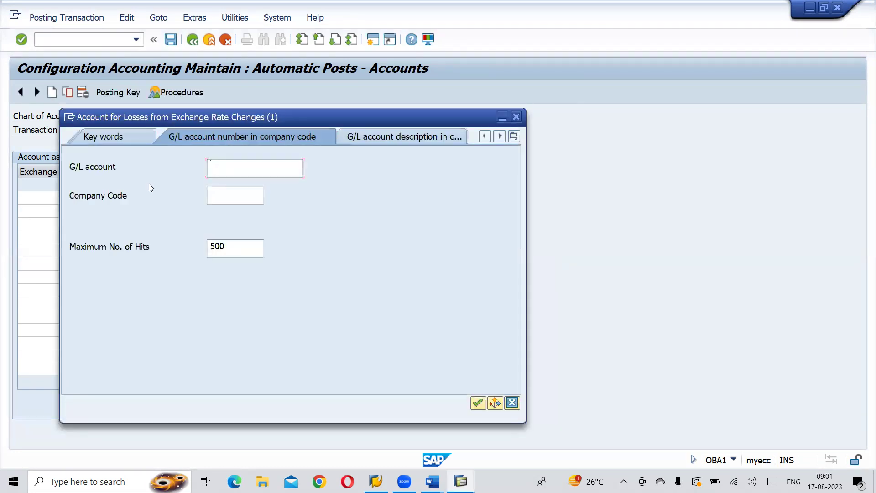
key("Return")
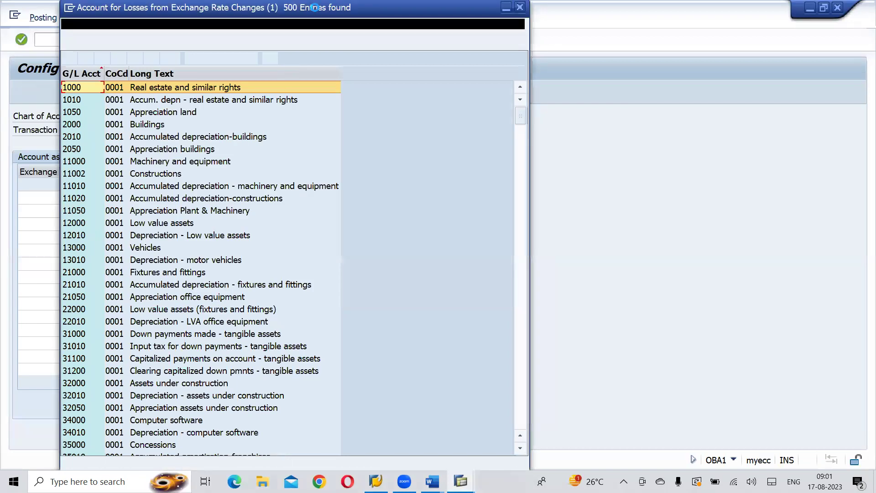
left_click_drag(337, 10, 501, 13)
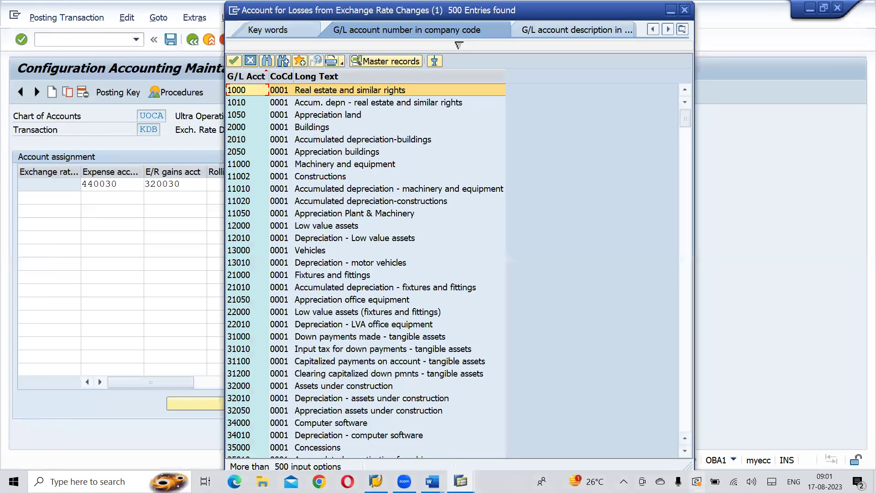
left_click(689, 419)
left_click(690, 419)
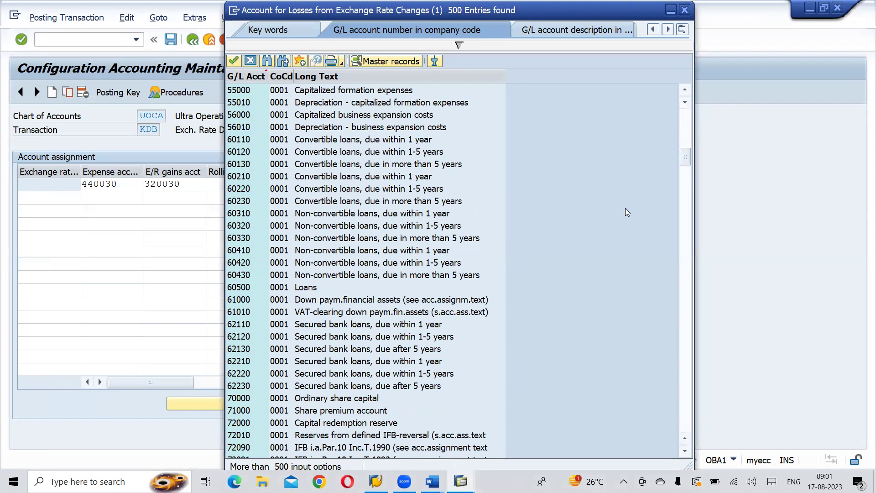
left_click(685, 10)
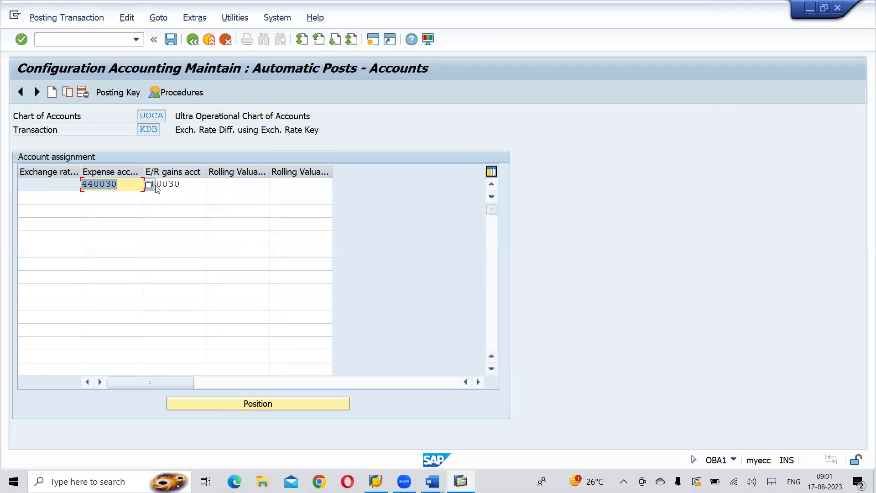
List the G/L accounts of company code UT01 and choose 440030 Realized Loss A/C as the expense account for KDB.
left_click(150, 185)
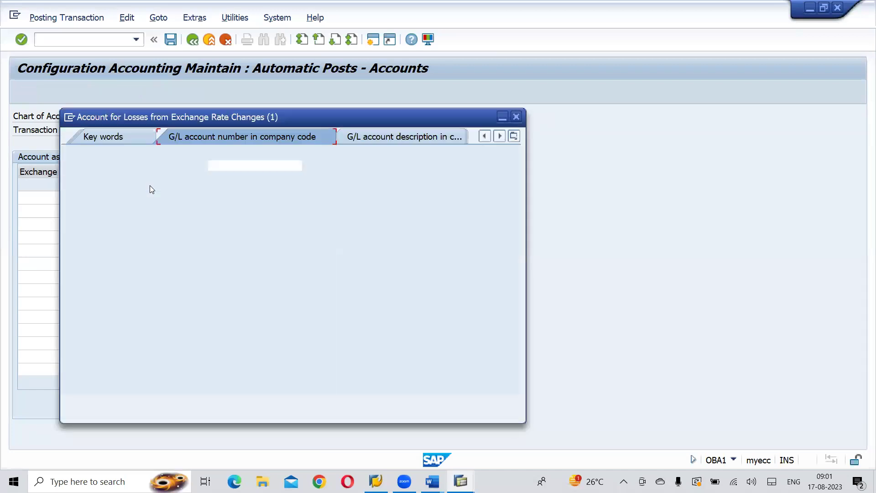
left_click(226, 195)
type("UT01")
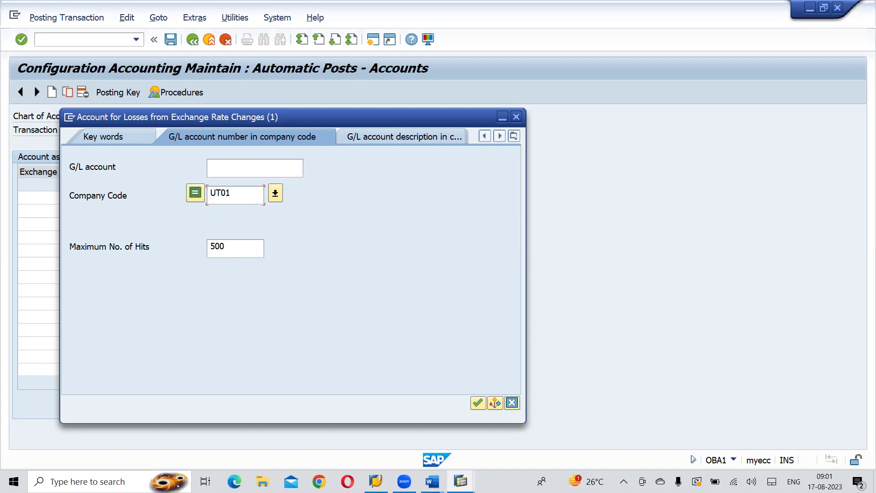
key("Return")
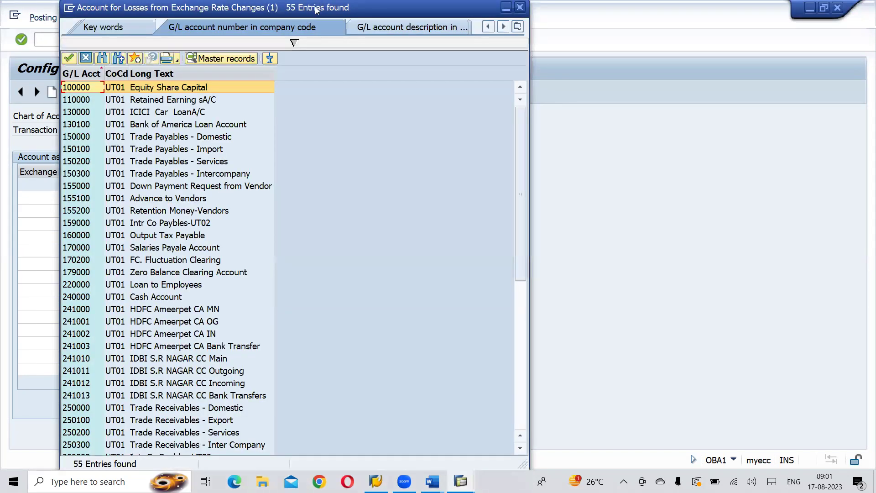
left_click_drag(334, 8, 561, 8)
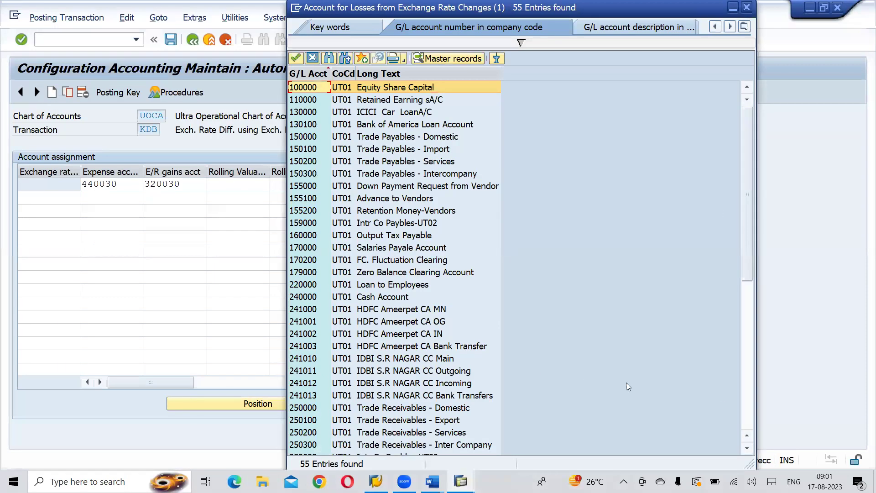
left_click(747, 424)
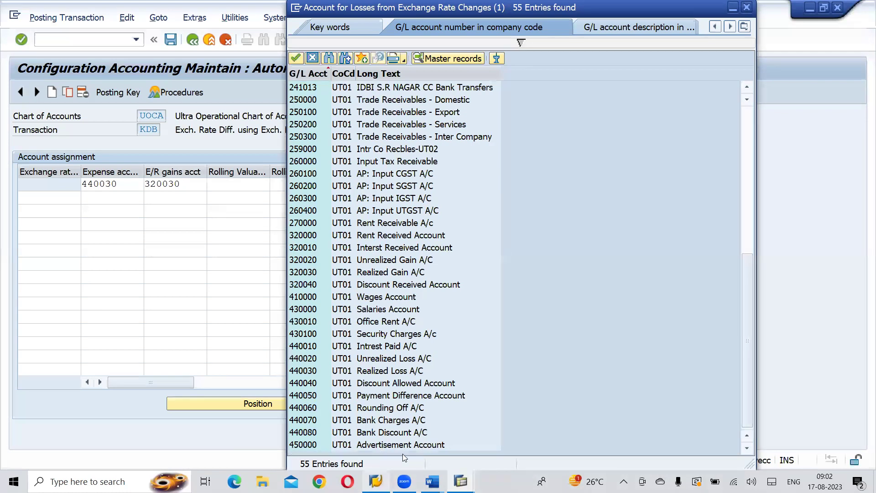
double_click(366, 370)
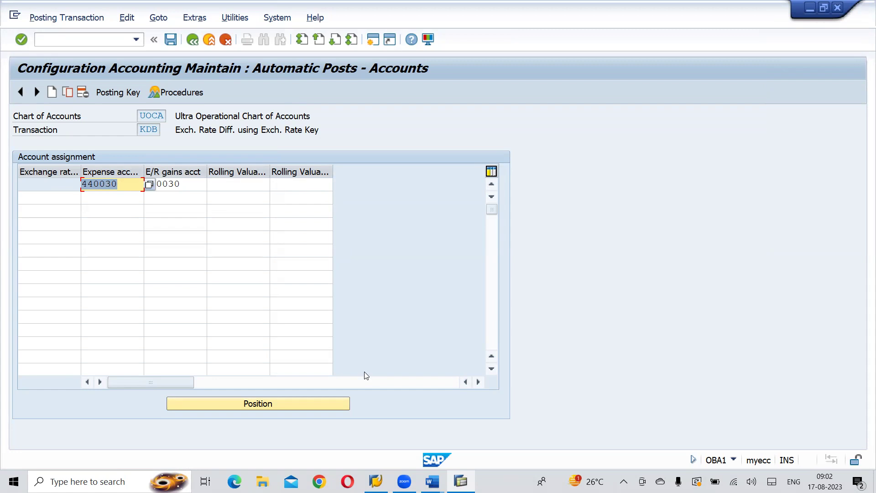
Check the gains account, exchange rate and expense account entries, save the KDB account assignment, and return to the implementation guide.
left_click(197, 185)
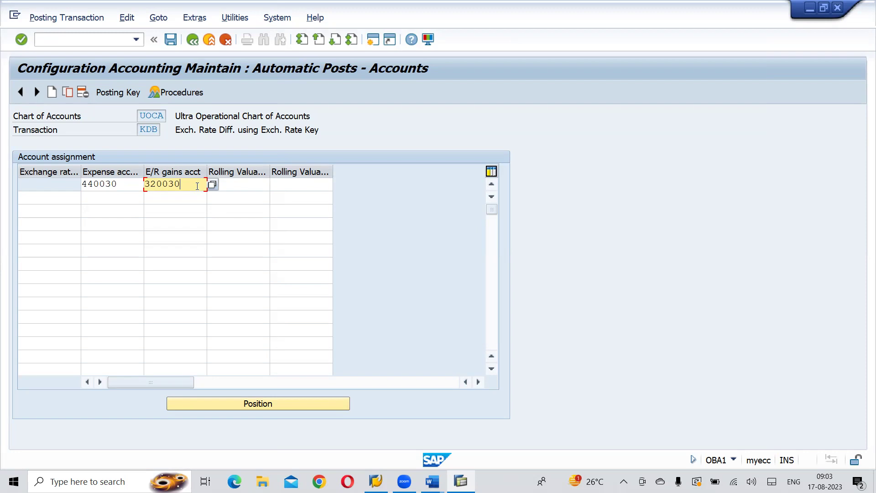
left_click(53, 186)
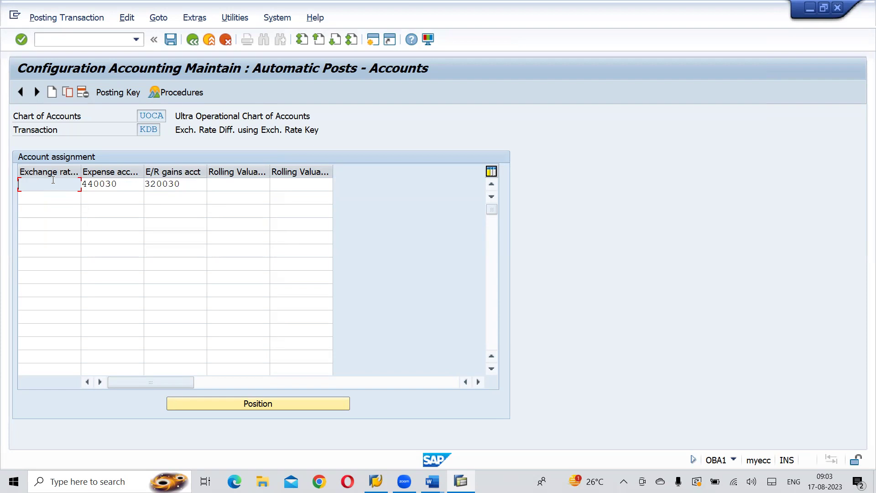
left_click(127, 185)
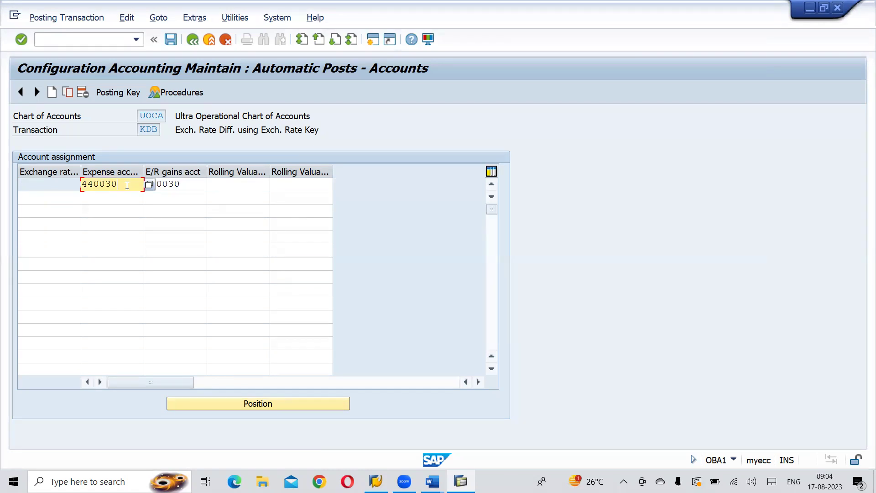
left_click(171, 41)
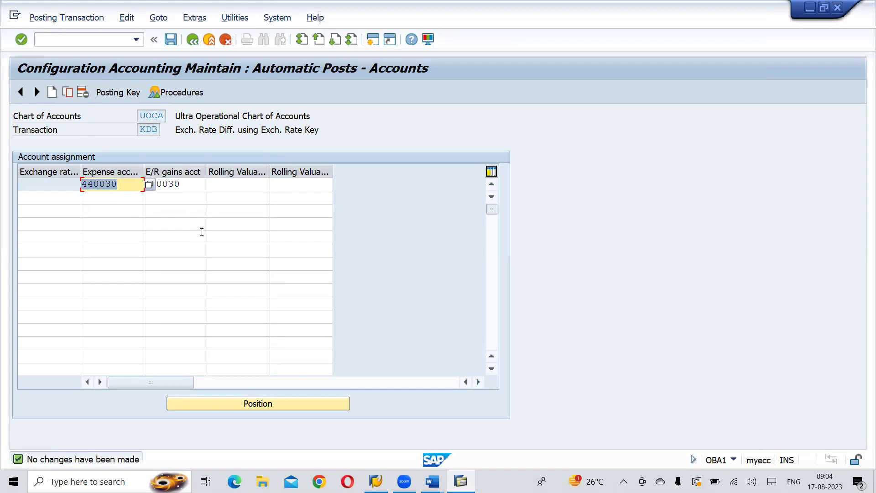
left_click(191, 41)
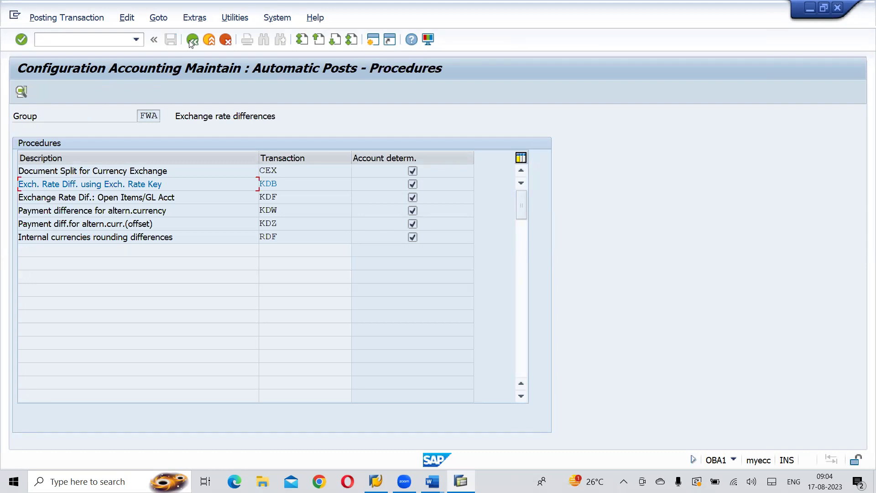
left_click(192, 41)
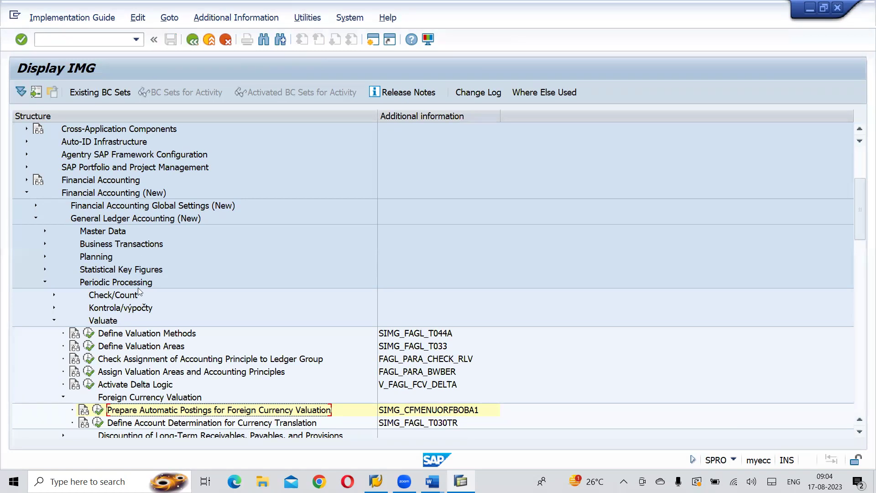
Open the KDB account assignment for chart of accounts UOCA with valuation area U1, Ultra Valuation Area - Local GAAP.
left_click(98, 411)
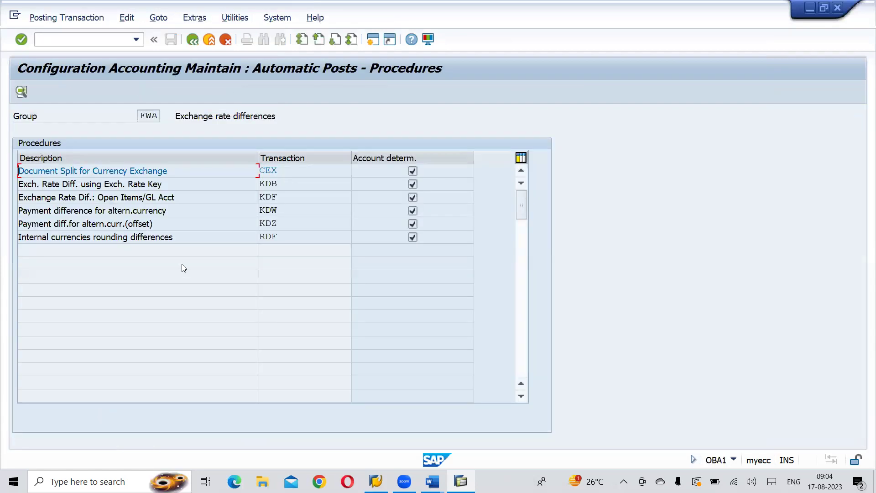
double_click(275, 186)
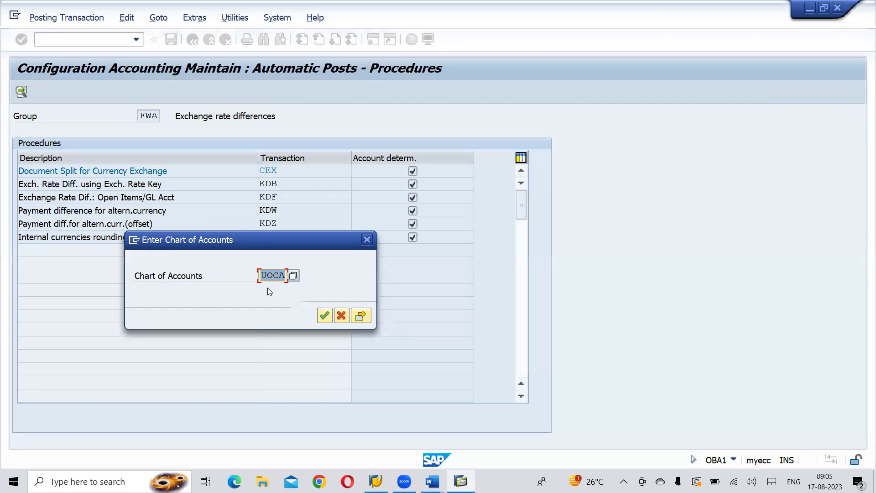
left_click(362, 316)
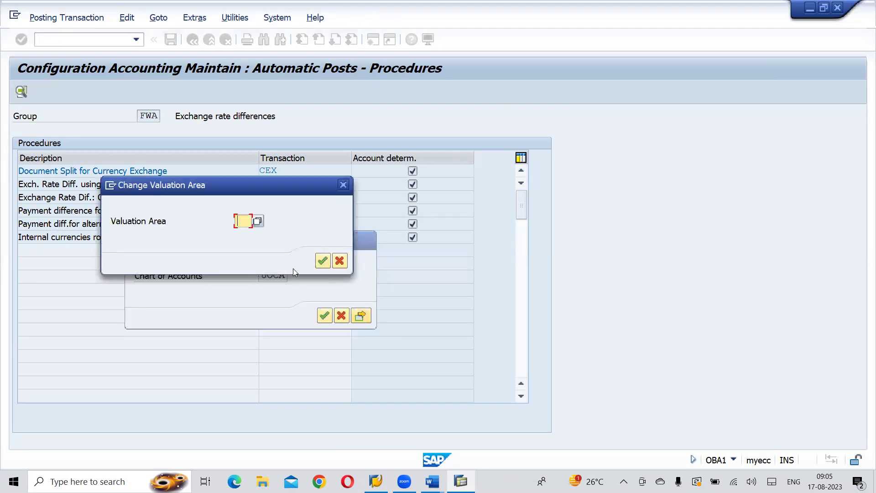
left_click(257, 221)
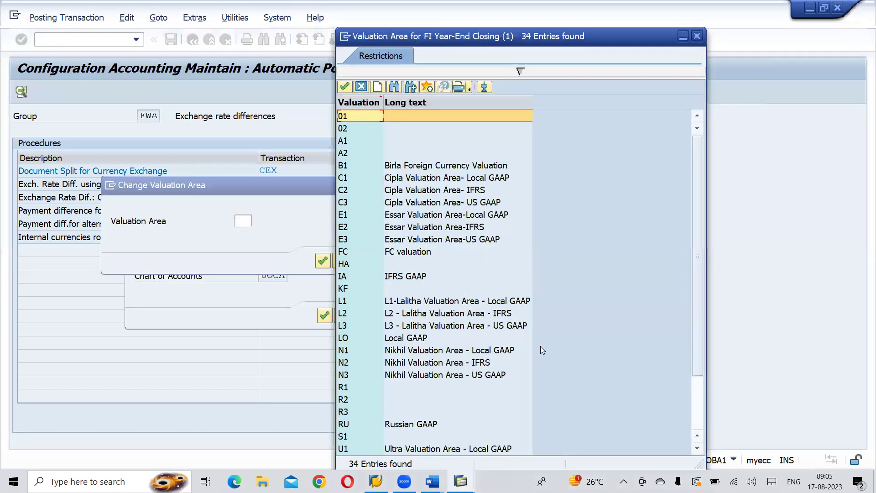
double_click(486, 449)
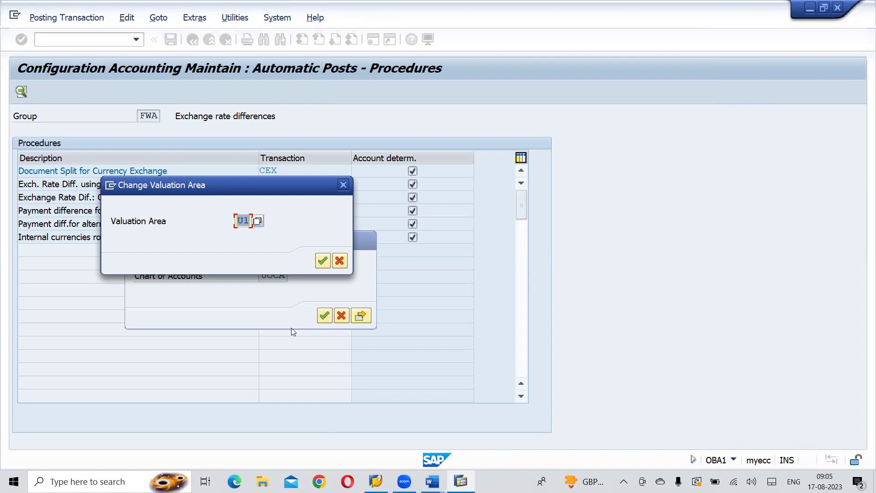
left_click(323, 262)
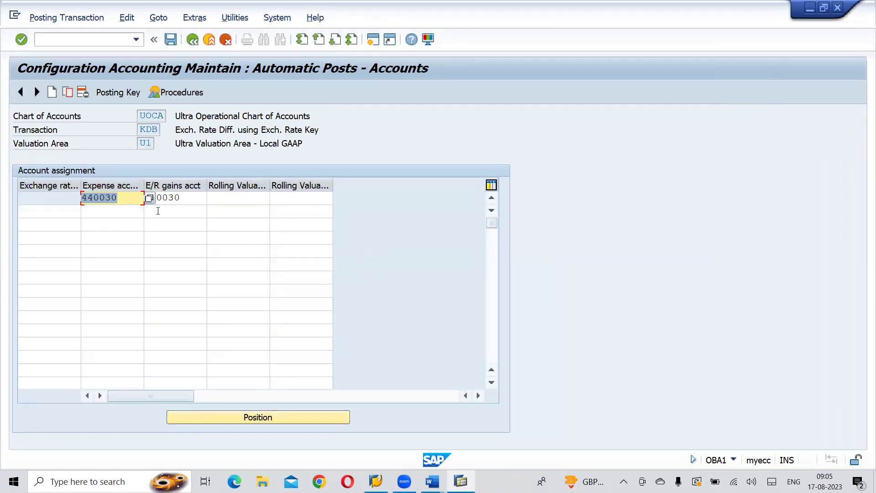
Review the KDB accounts assigned for valuation area U1 and return to the implementation guide.
left_click(232, 196)
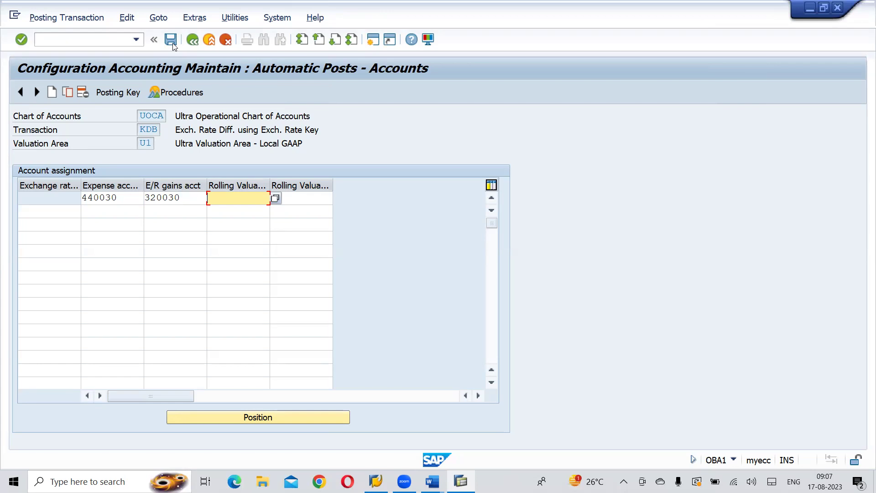
left_click(196, 43)
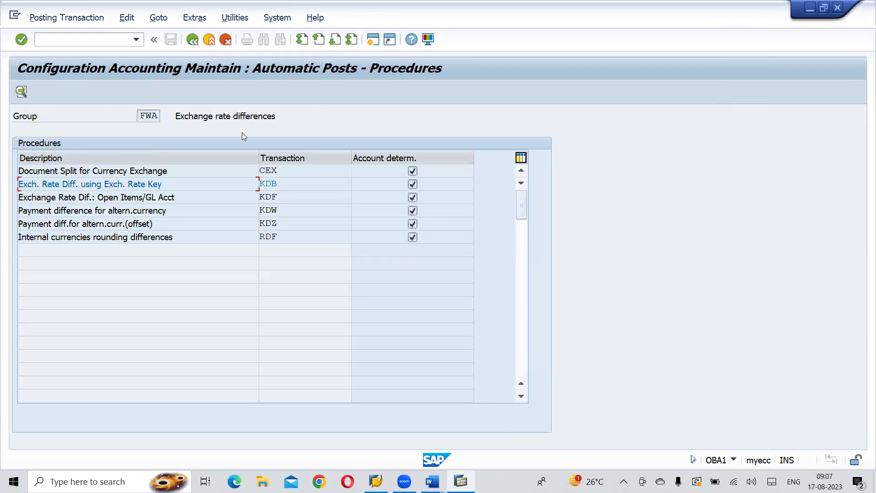
left_click(194, 40)
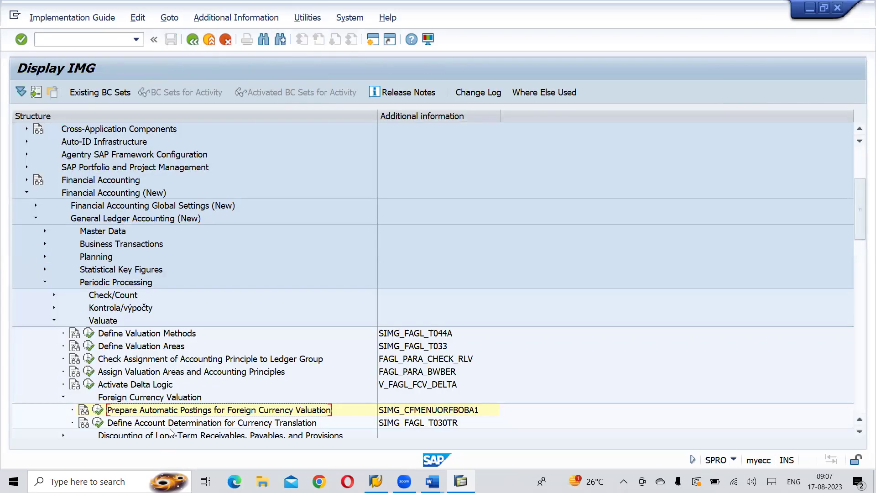
Reopen the KDB account assignment for chart of accounts UOCA without a valuation area, check the gains account, and save.
left_click(101, 410)
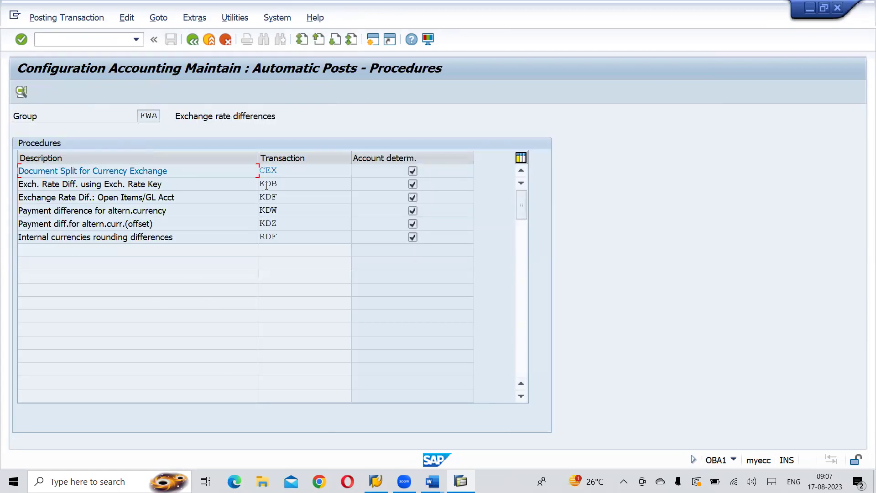
double_click(267, 185)
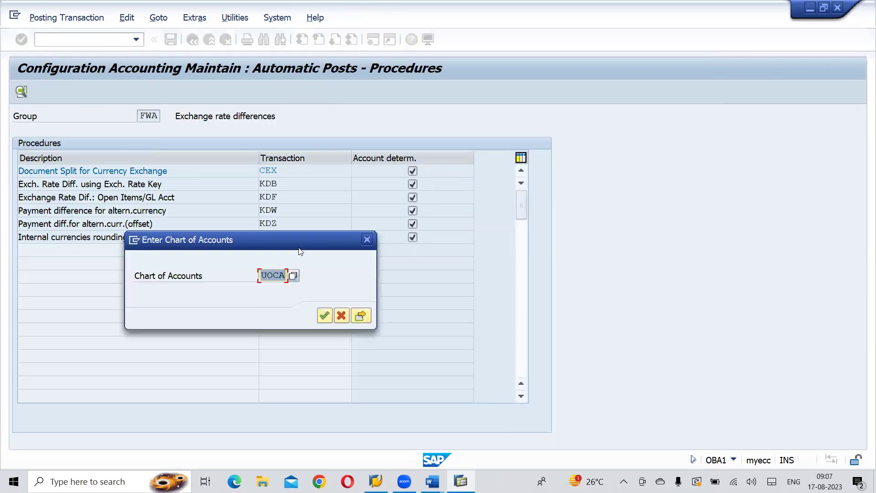
left_click(325, 315)
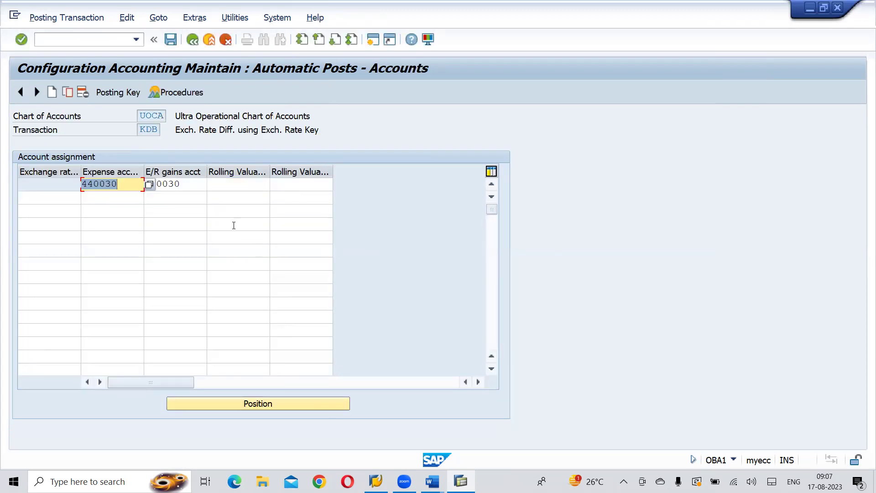
left_click(199, 187)
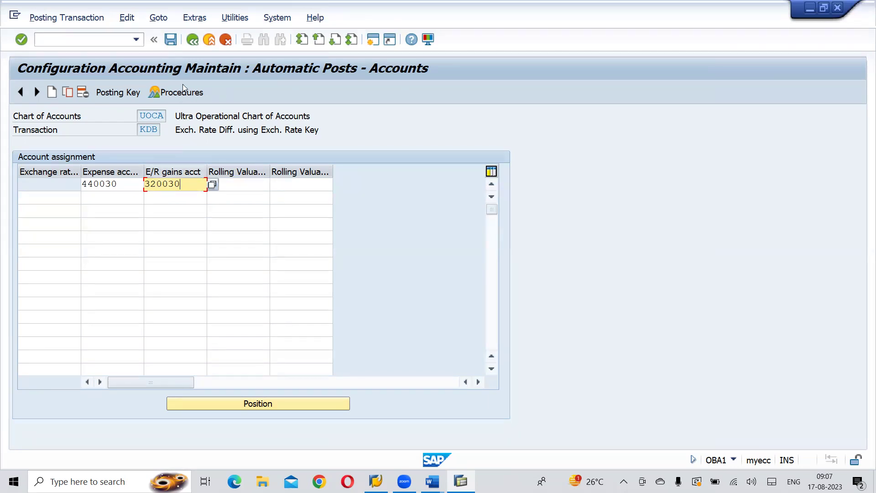
left_click(170, 40)
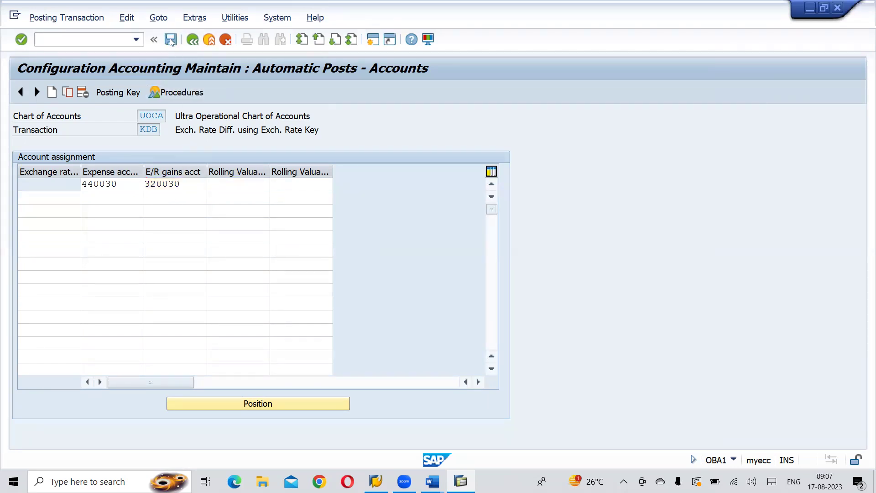
Leave the KDB account assignment and reopen the procedures of Prepare Automatic Postings for Foreign Currency Valuation.
left_click(193, 41)
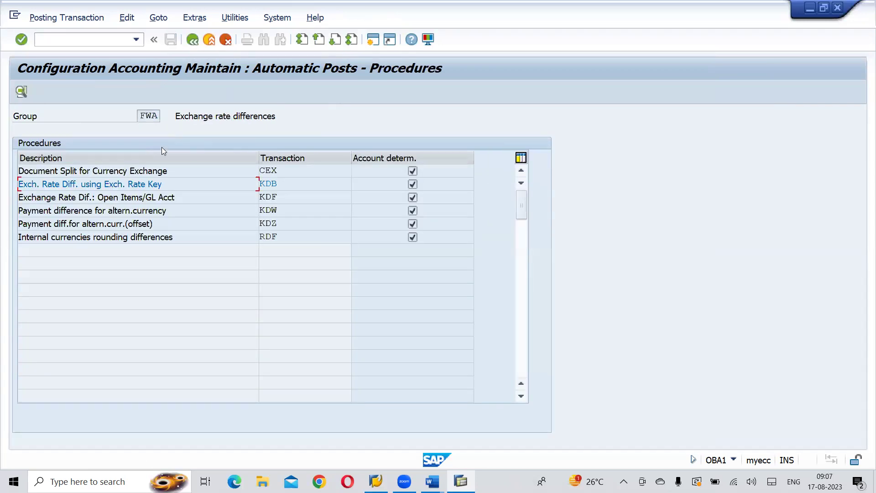
left_click(193, 40)
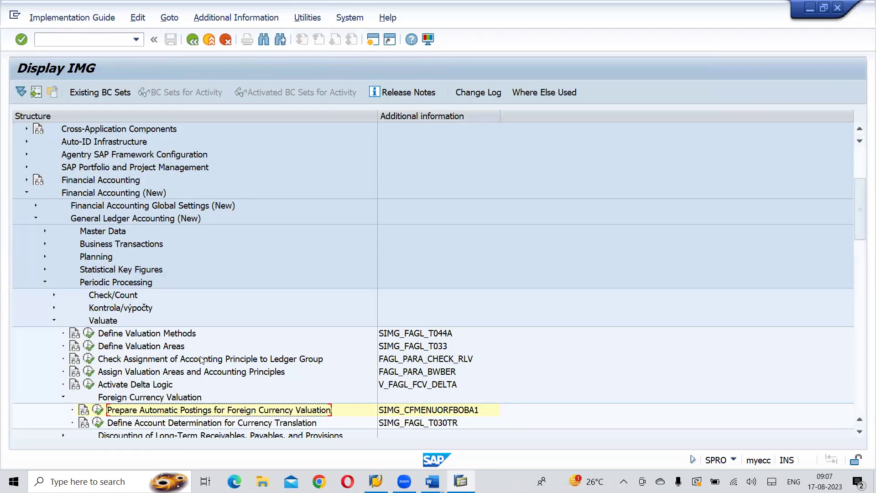
left_click(97, 410)
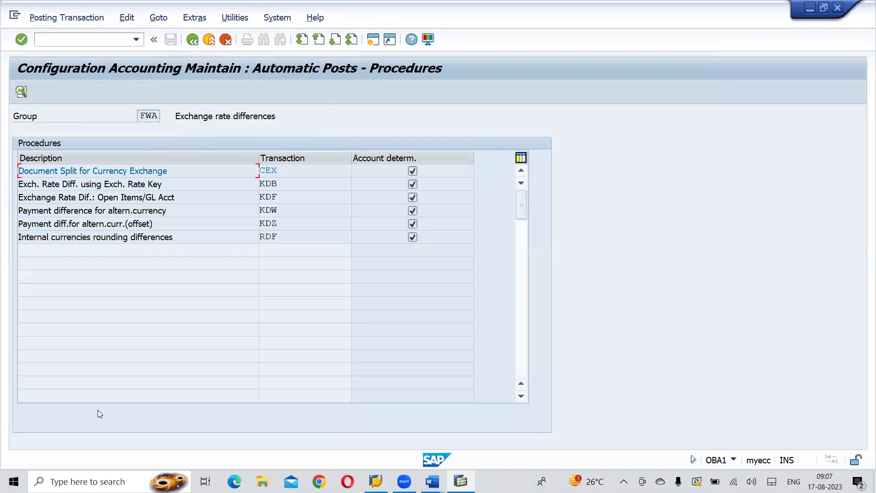
Open the KDB account assignment for chart of accounts UOCA with valuation area U2.
double_click(281, 187)
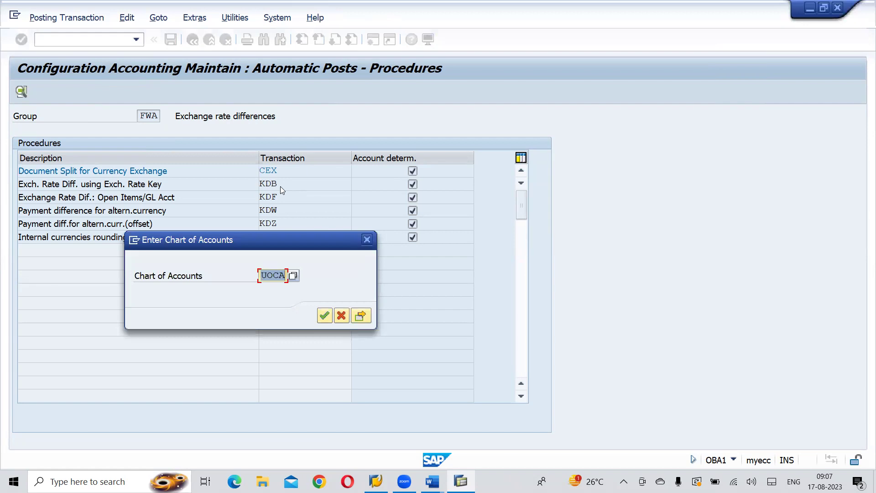
left_click(361, 316)
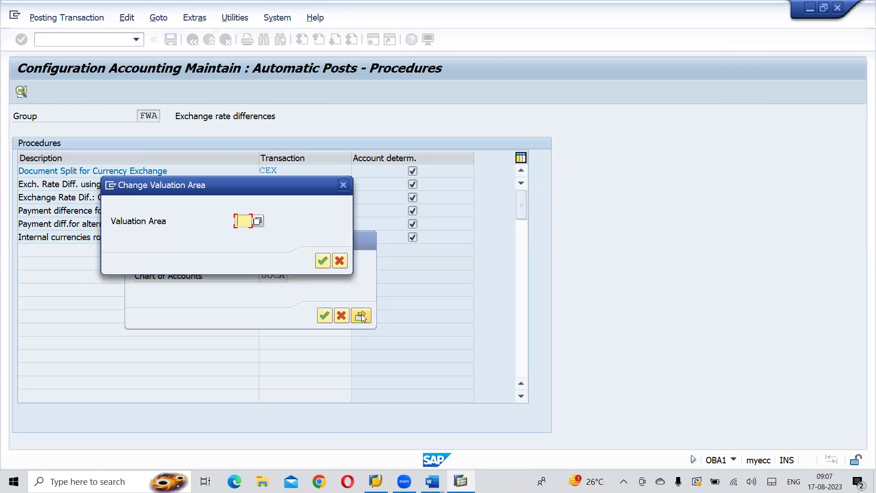
type("U2")
left_click(323, 260)
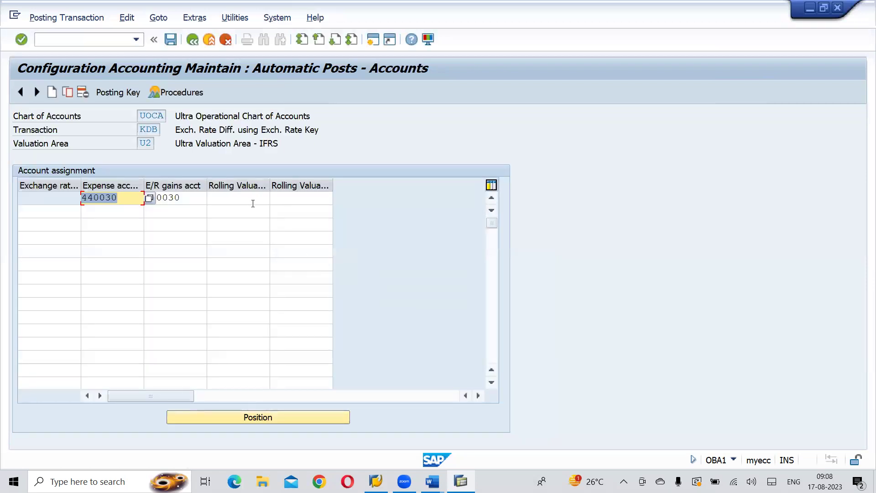
Check the rolling valuation field for valuation area U2, save the KDB assignment, and return to the implementation guide.
left_click(253, 202)
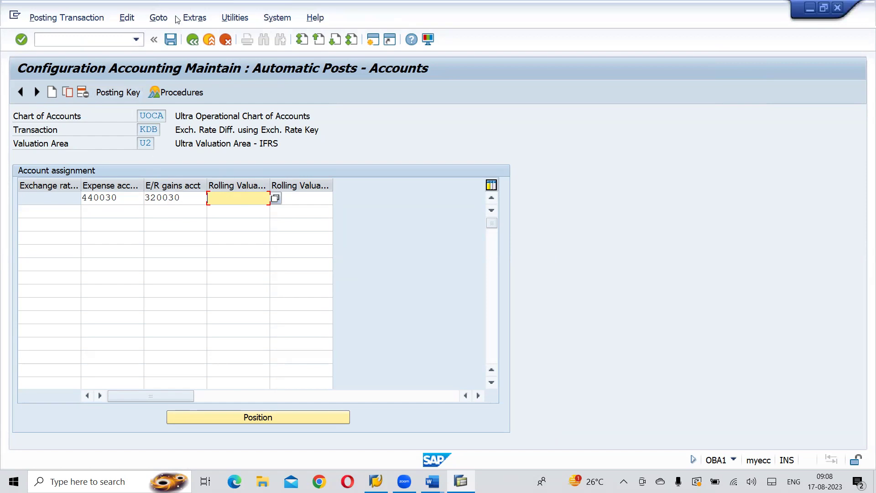
left_click(172, 40)
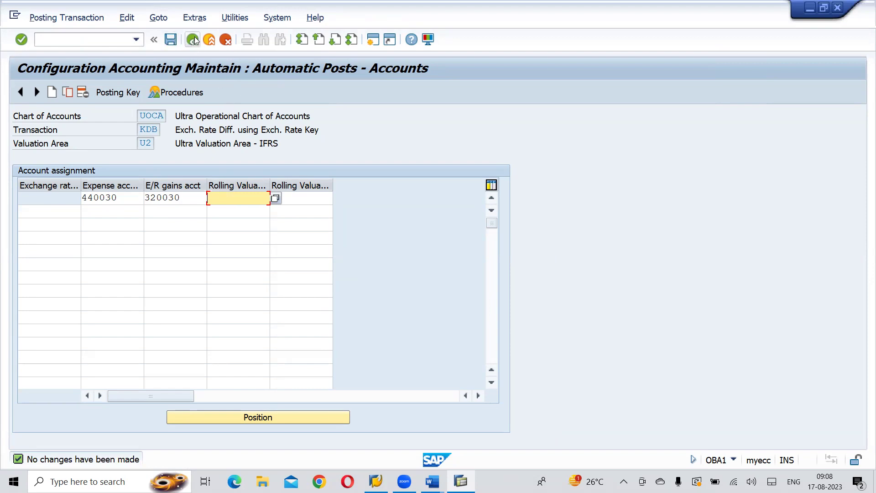
left_click(194, 40)
left_click(193, 40)
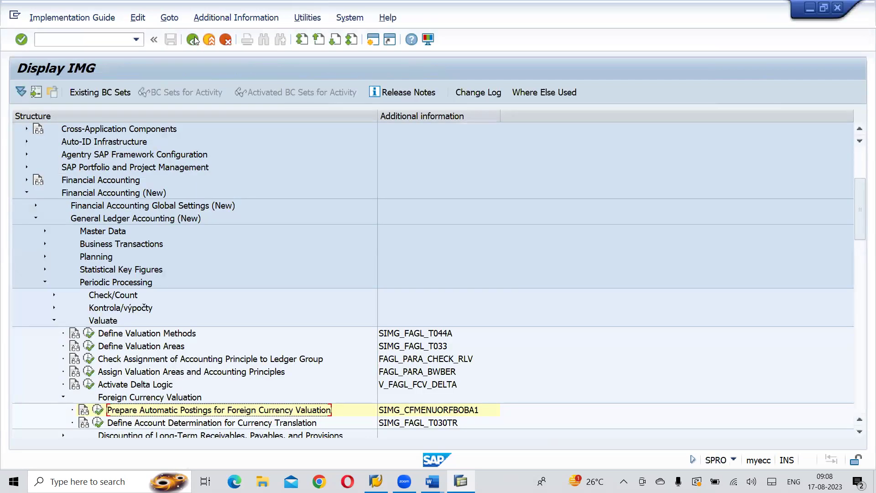
Reopen the KDB account assignment for chart of accounts UOCA without a valuation area, save it, and return to the implementation guide.
left_click(98, 411)
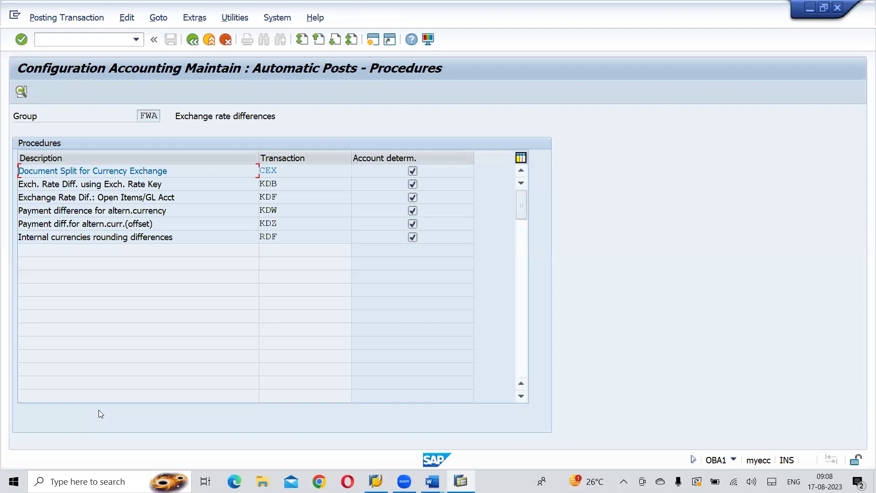
double_click(282, 184)
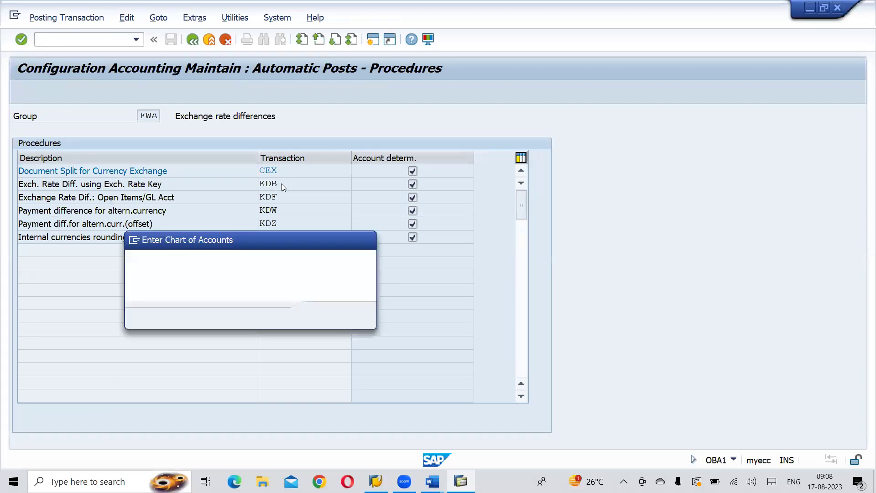
left_click(323, 314)
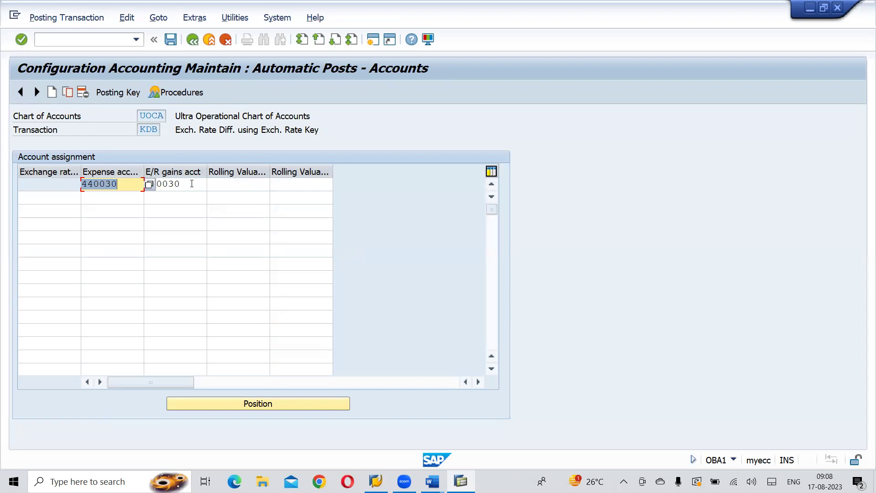
left_click(172, 41)
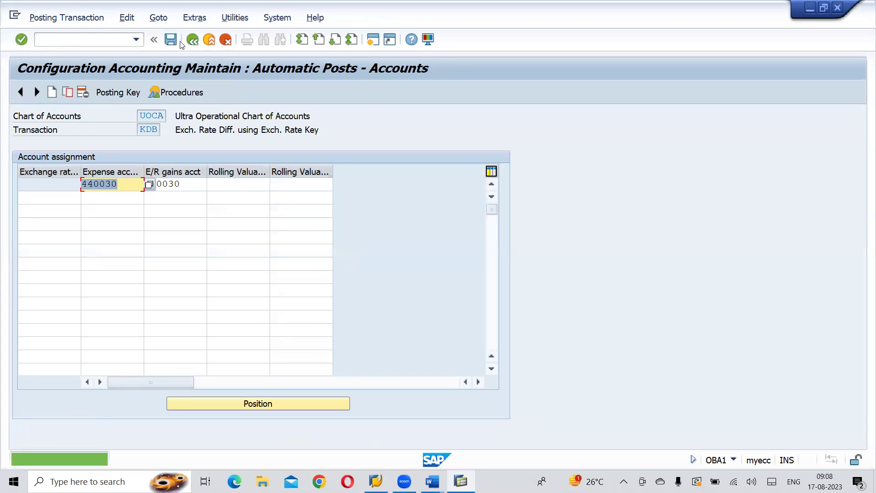
left_click(190, 41)
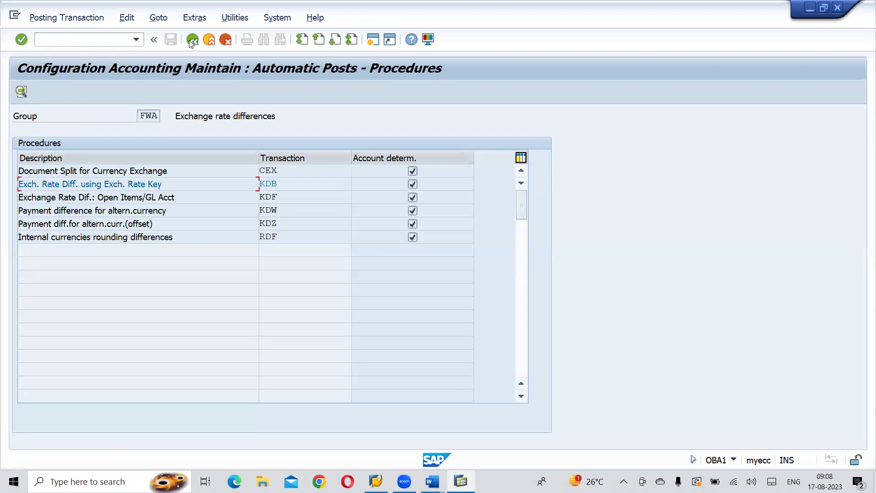
left_click(192, 41)
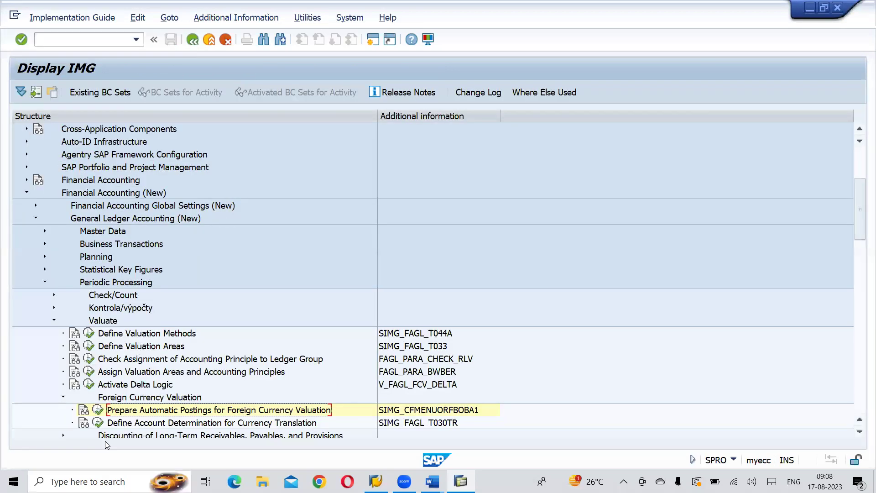
Open the KDB account assignment under Prepare Automatic Postings for chart of accounts UOCA with valuation area U3.
left_click(97, 410)
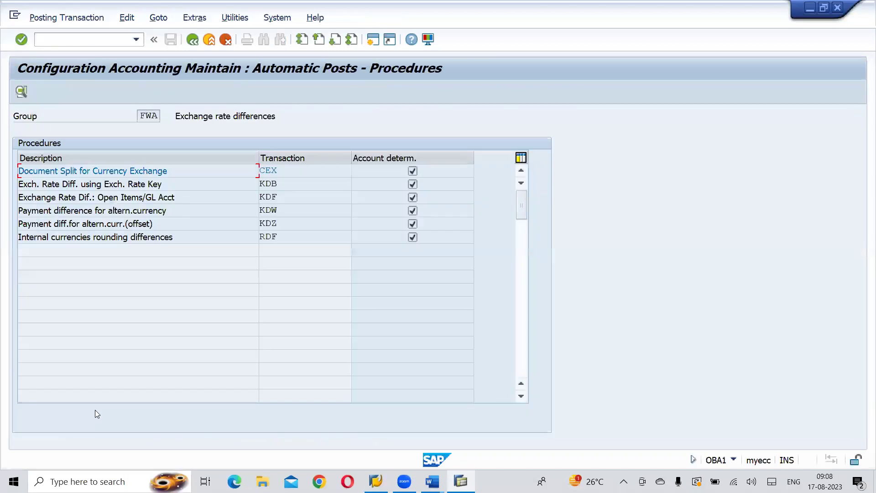
double_click(294, 186)
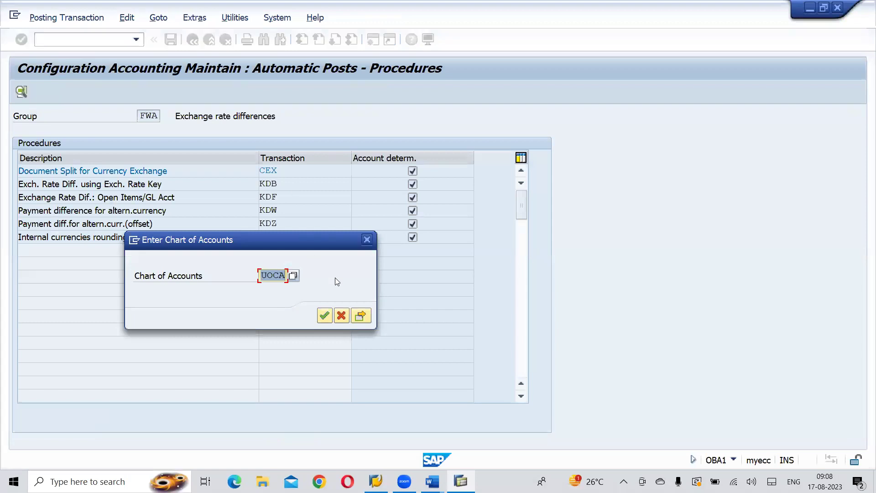
left_click(361, 316)
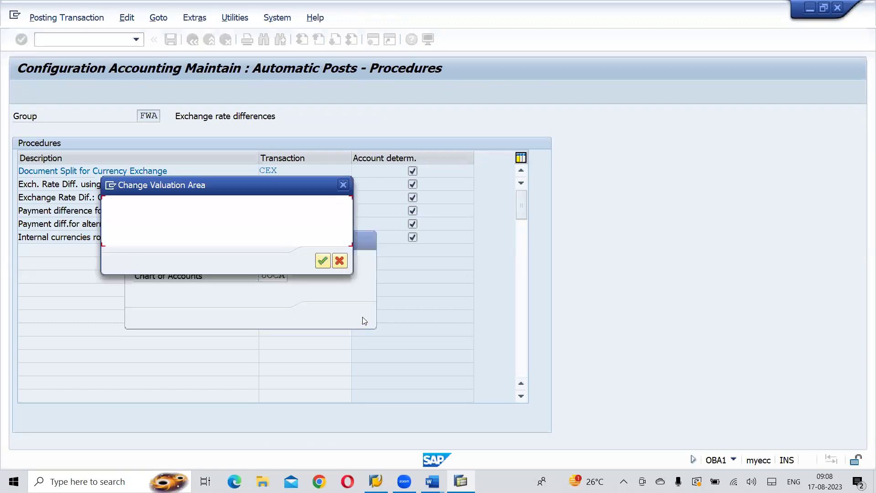
type("U3")
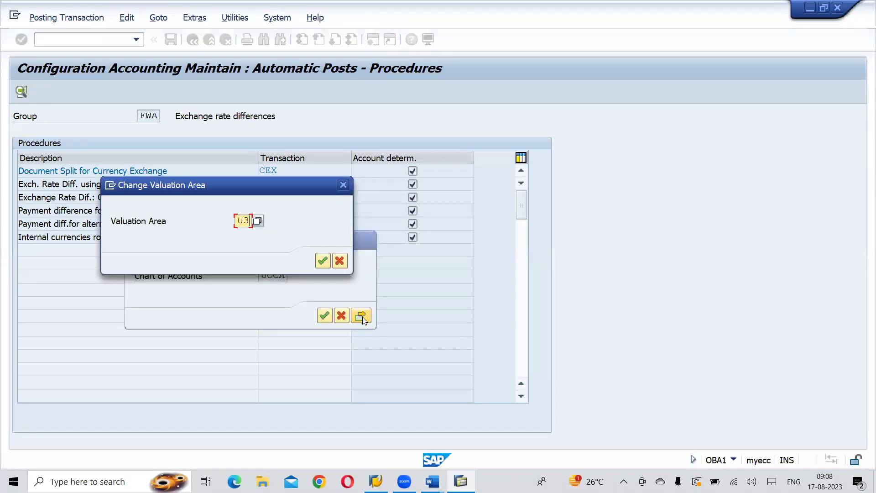
left_click(322, 261)
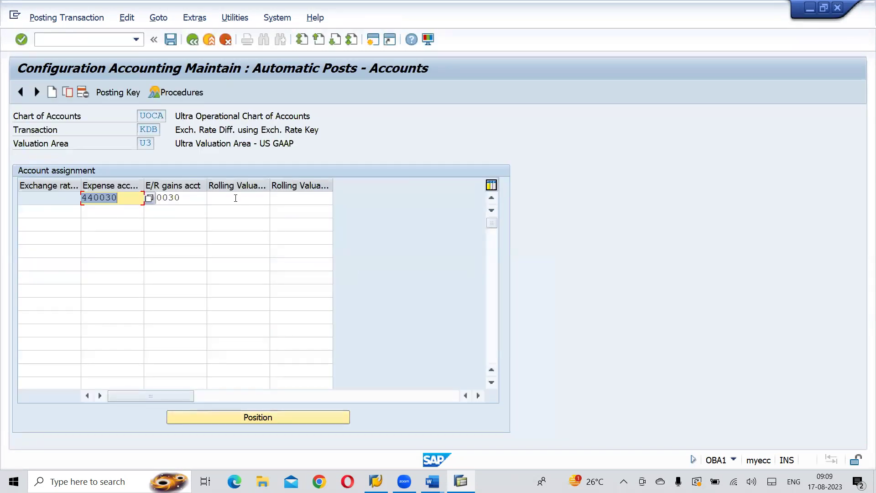
Review the KDB accounts assigned for valuation area U3 and return to the implementation guide.
left_click(236, 198)
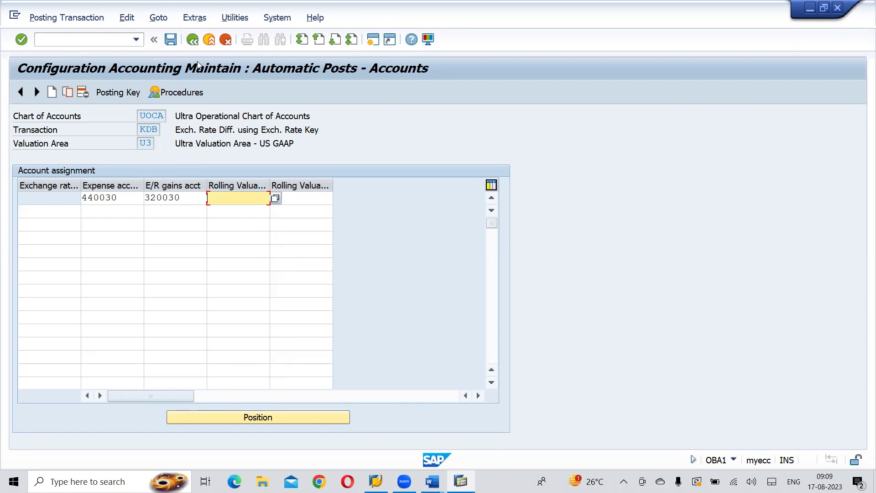
left_click(199, 42)
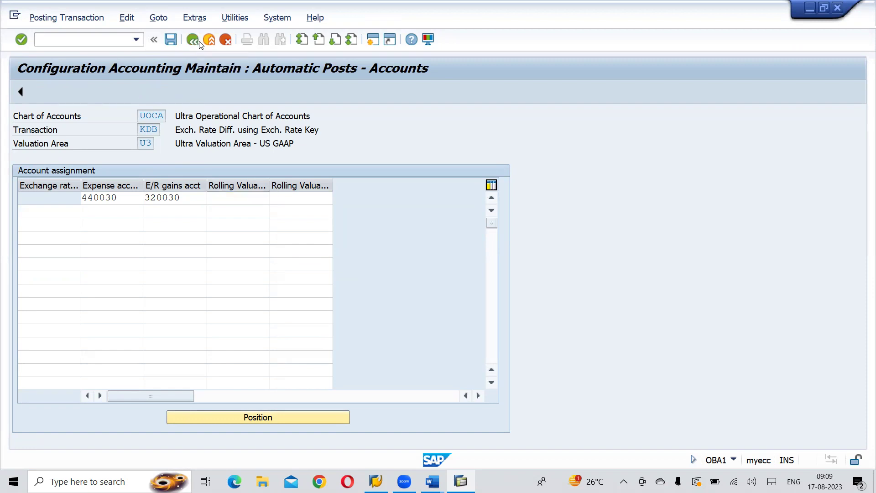
left_click(199, 42)
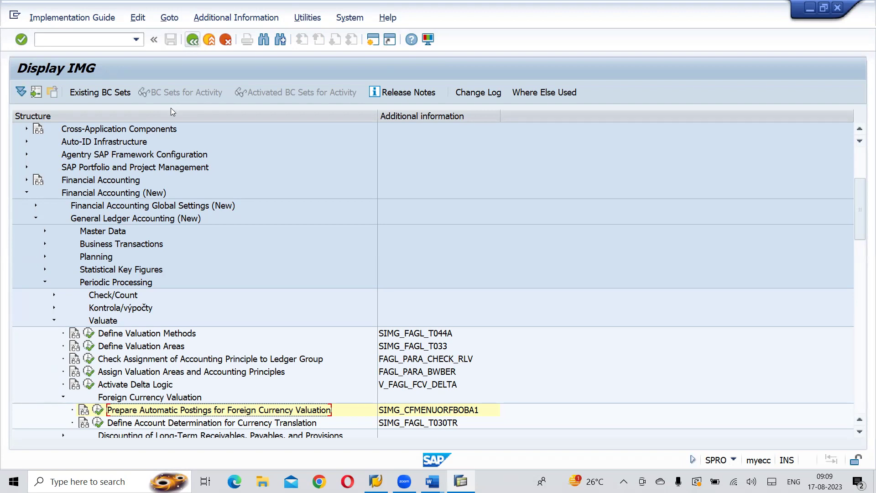
Open the KDF account determination for open item exchange rate differences in chart of accounts UOCA.
left_click(98, 410)
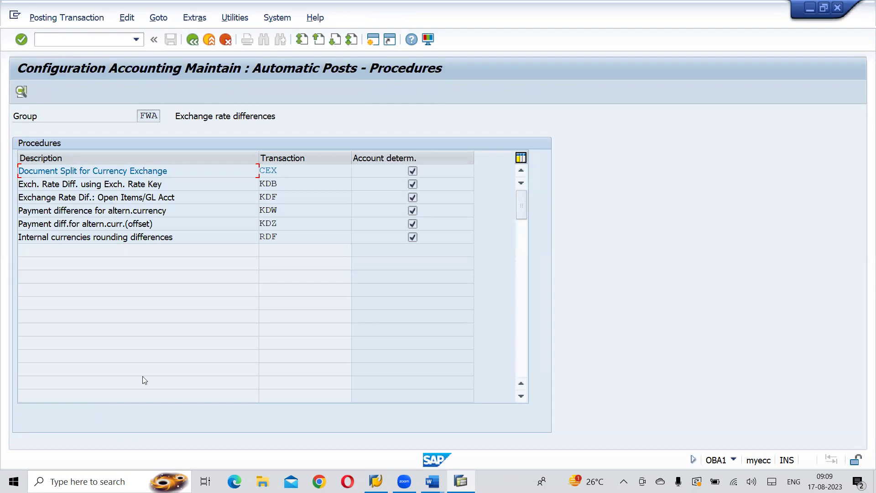
left_click(290, 197)
double_click(290, 198)
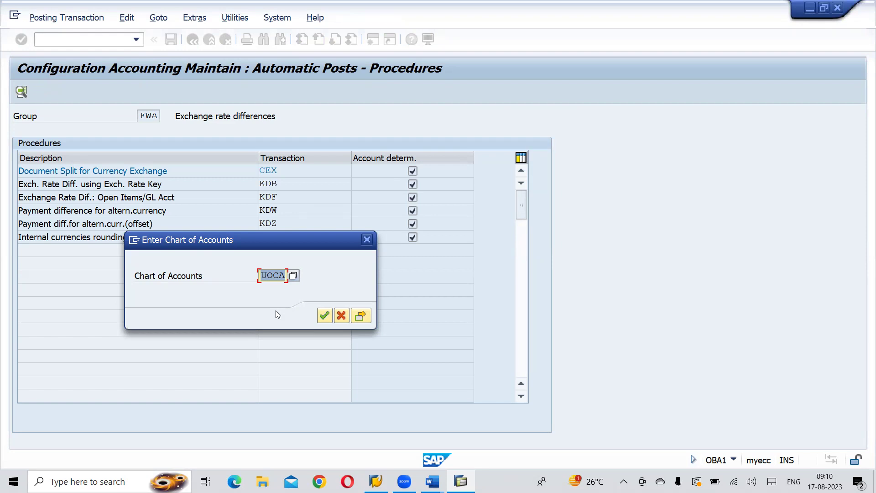
left_click(326, 315)
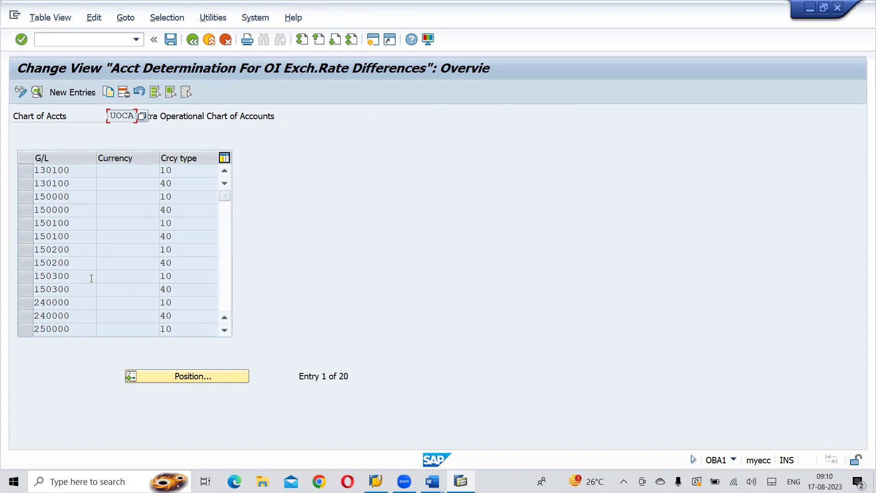
Review the details of G/L account 130100 with currency type 10, save, and return to the overview.
left_click(31, 172)
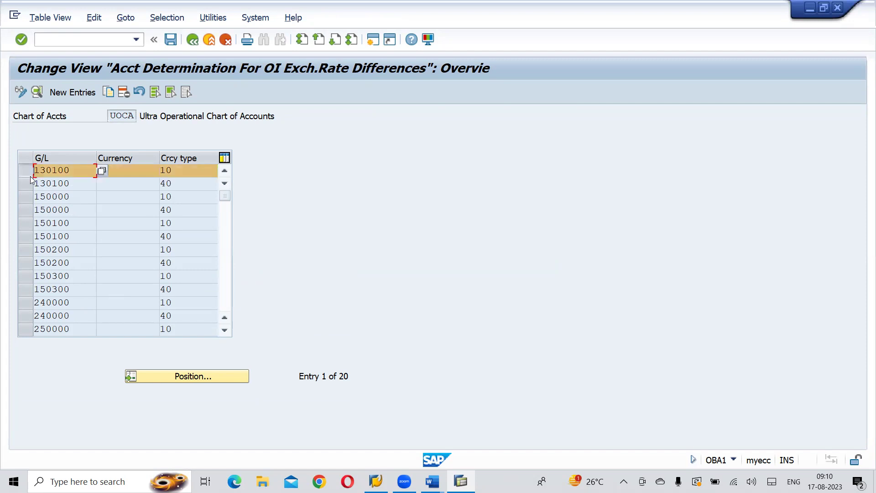
left_click(37, 93)
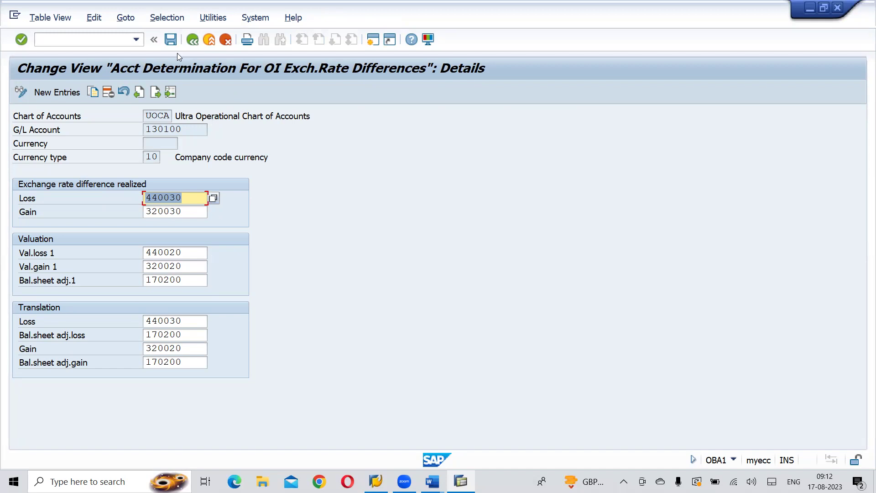
left_click(171, 40)
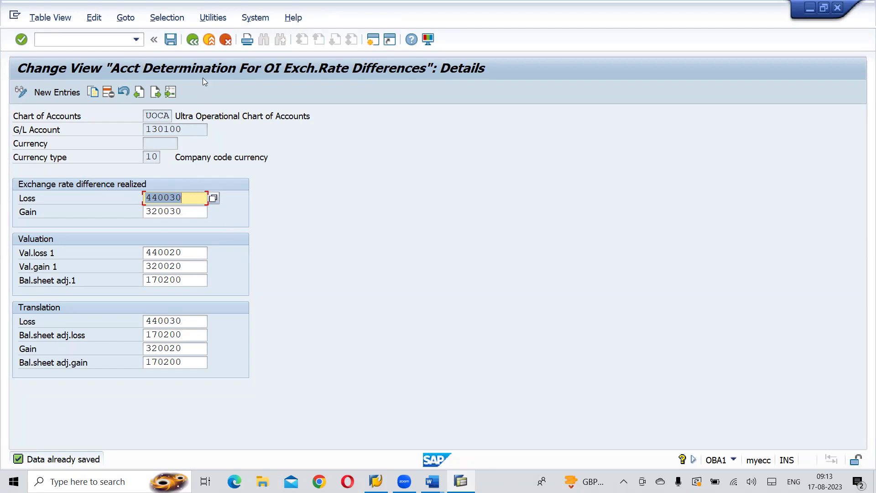
left_click(160, 156)
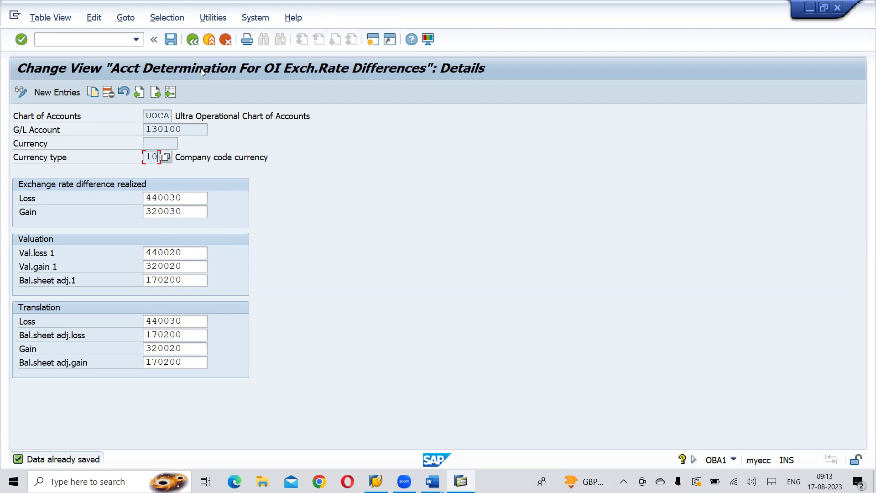
left_click(196, 42)
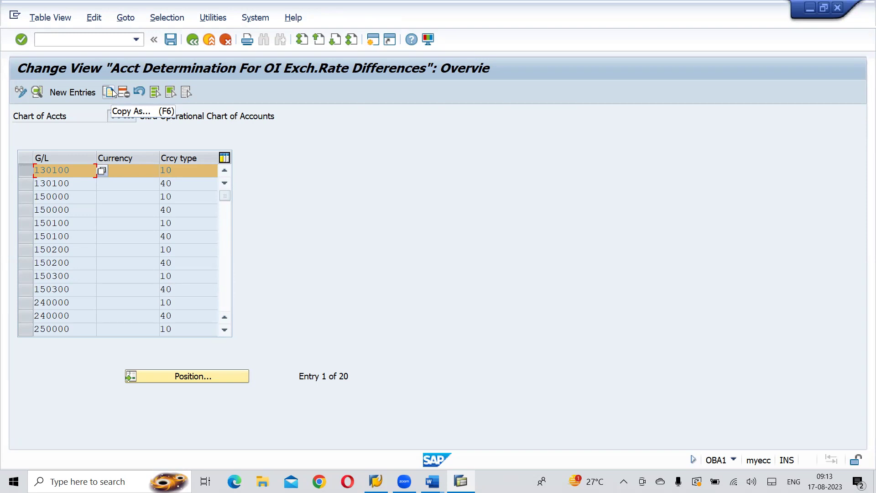
Review the loss, gain, valuation and translation accounts of G/L 130100 with currency type 40, and return to the overview.
left_click(26, 170)
left_click(24, 189)
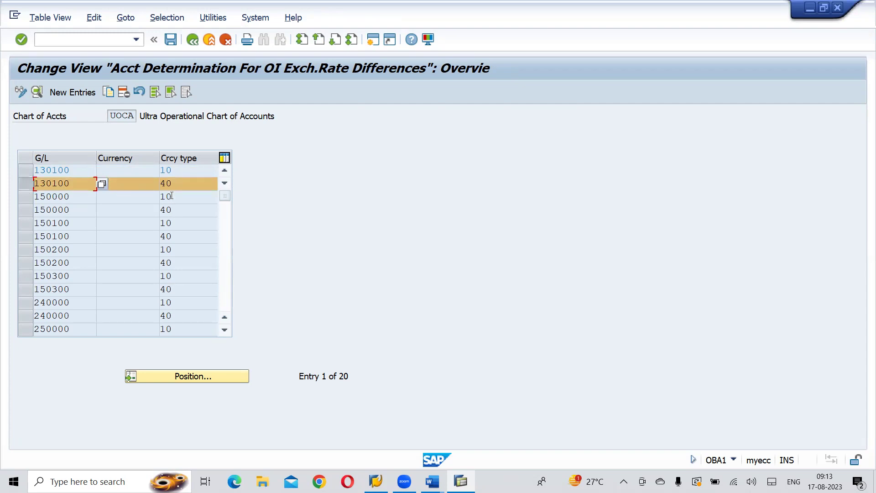
left_click(37, 92)
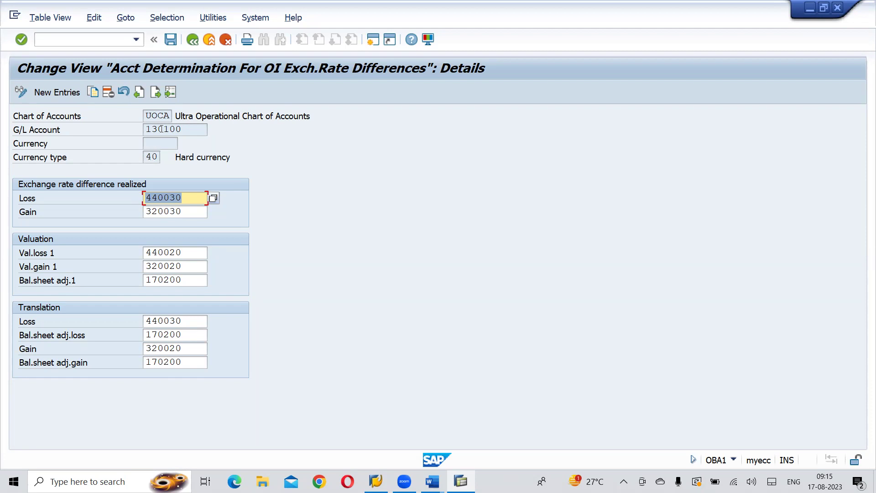
left_click(195, 42)
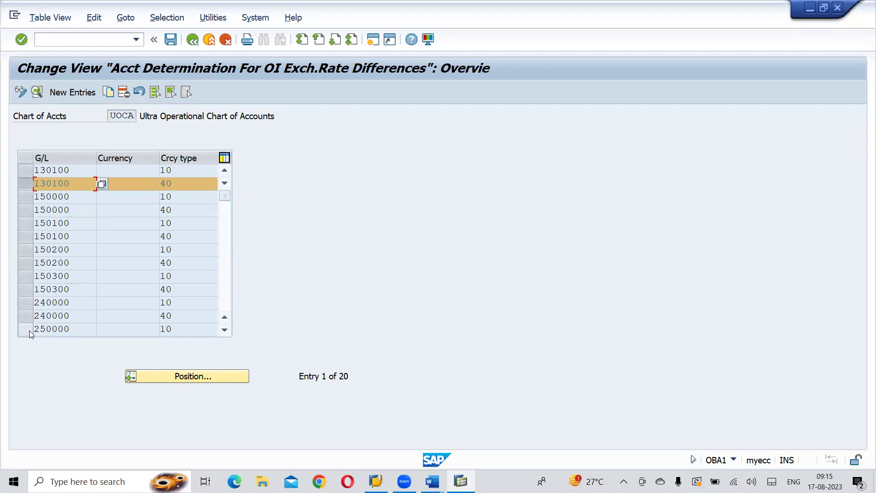
Look through the G/L accounts and currency types listed for KDF in UOCA, and return to the first entry.
left_click(225, 331)
left_click(225, 331)
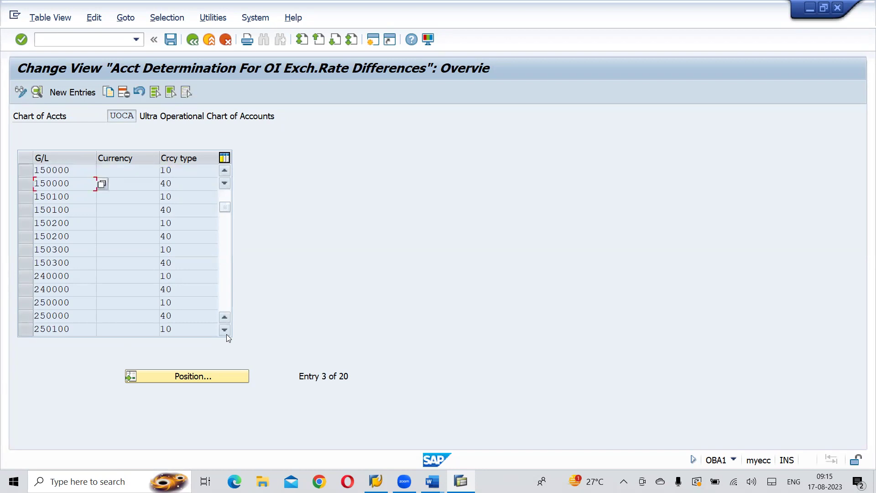
left_click(226, 334)
left_click(227, 334)
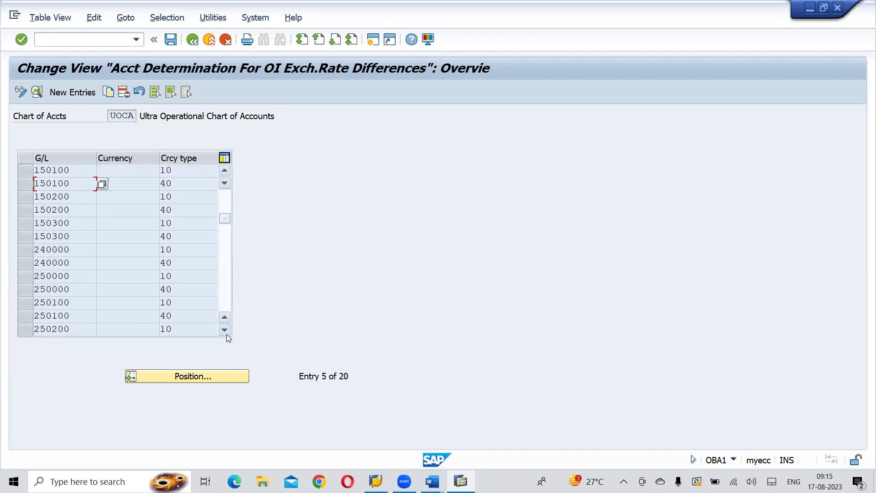
left_click(226, 334)
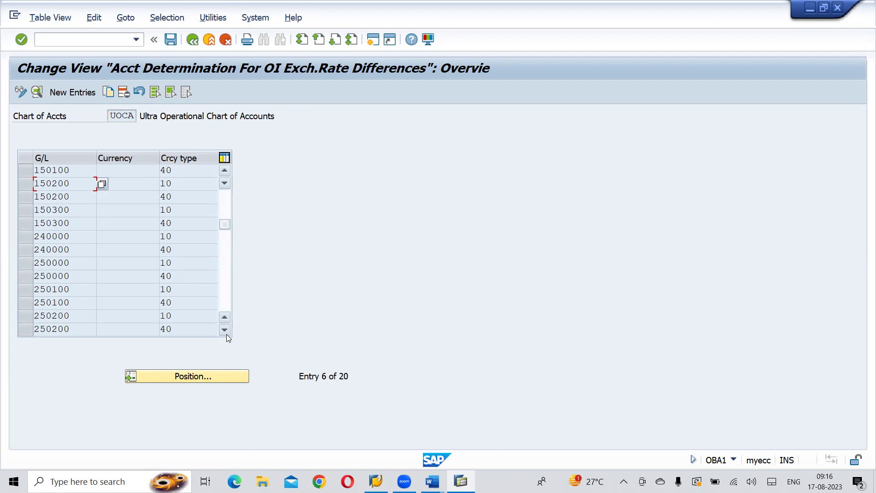
left_click(229, 170)
left_click(229, 171)
left_click(229, 171)
left_click(229, 170)
left_click(229, 171)
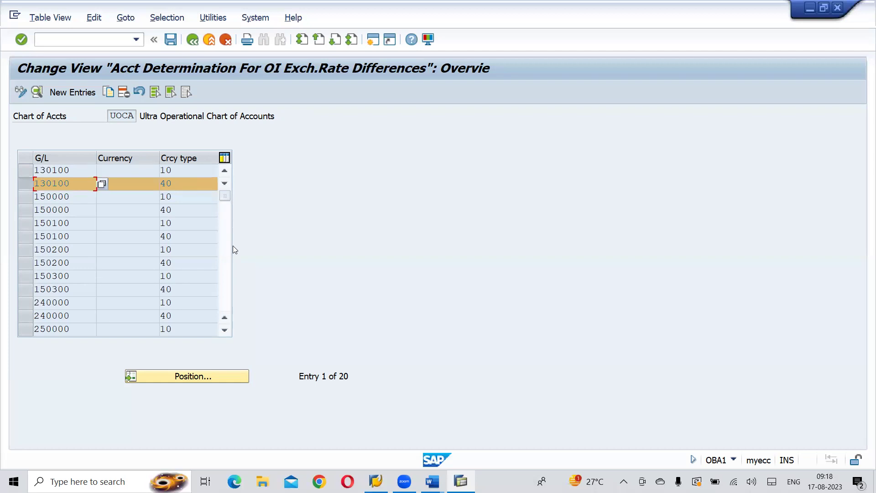
Examine the KDF account determination entries of chart of accounts UOCA down to the last one, G/L account 250300.
left_click(225, 331)
left_click(225, 331)
left_click(224, 331)
left_click(225, 331)
left_click(225, 331)
left_click(225, 330)
left_click(225, 330)
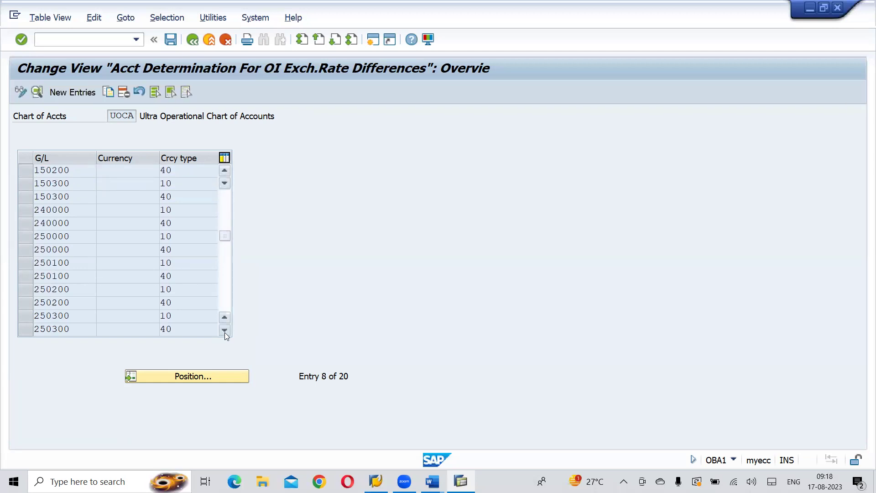
left_click(225, 331)
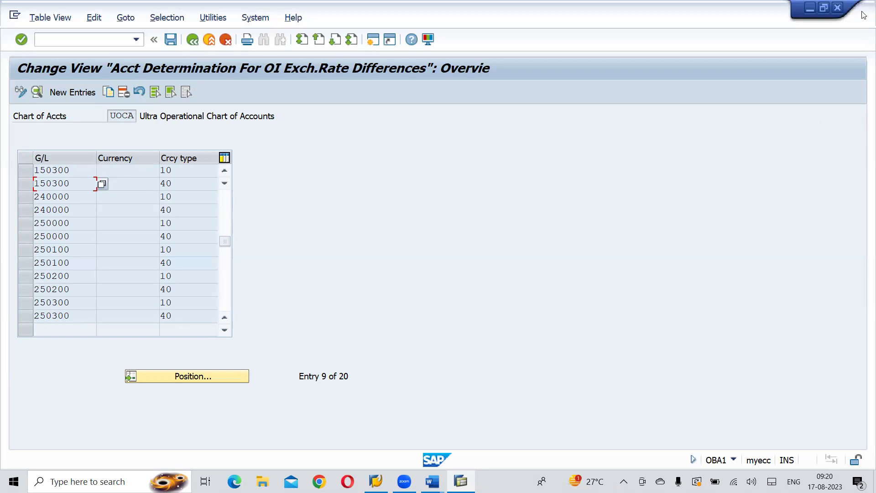
Close the SAP session from the open item exchange rate differences overview and log off.
left_click(838, 9)
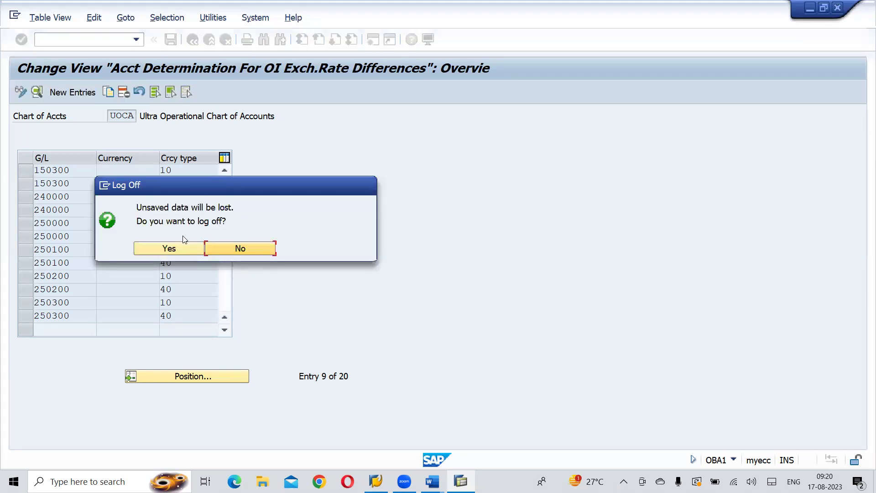
left_click(168, 248)
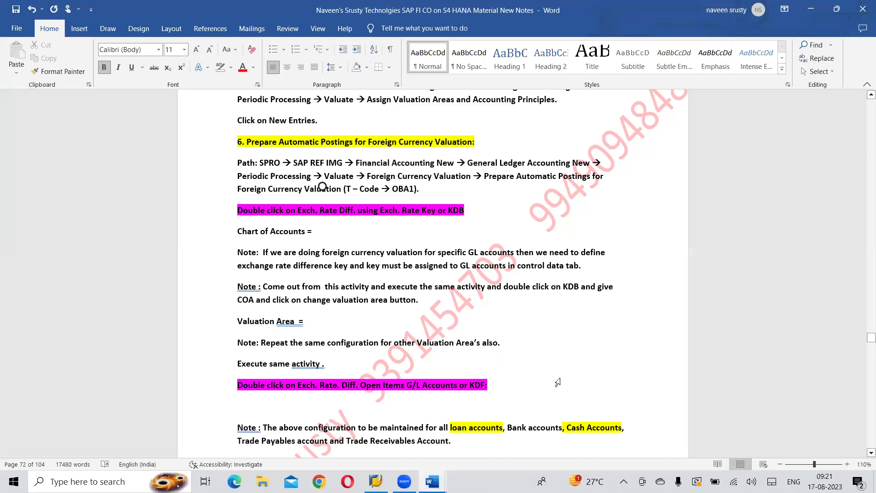
key("alt+Tab")
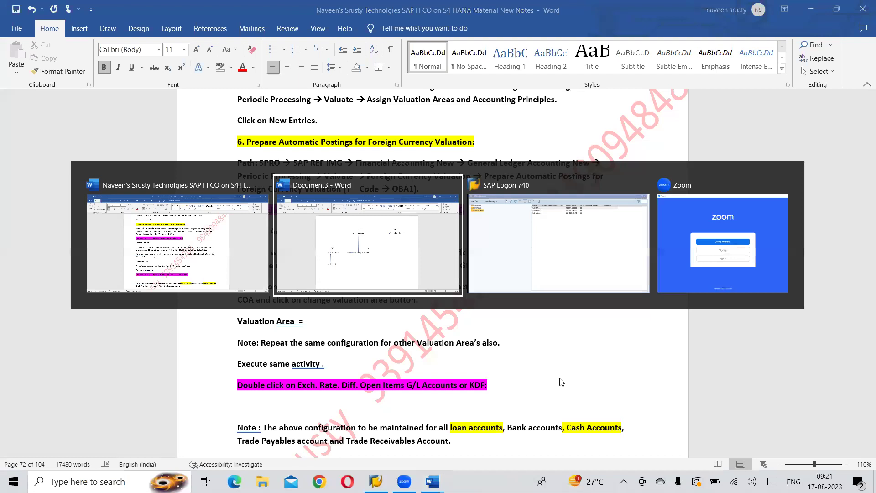
key("alt+Tab")
key("alt+Tab")
key("Escape")
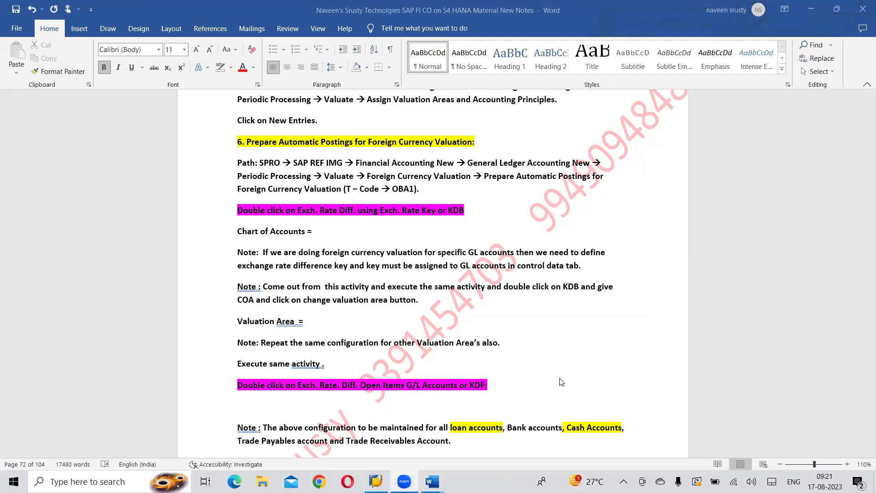